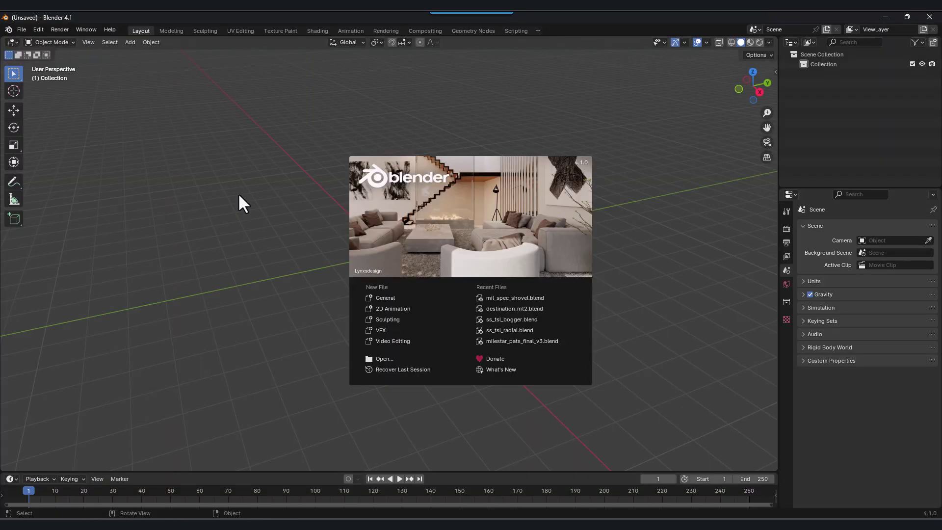
# Step: Dismiss the splash screen and look at the empty scene from the top and in perspective
pyautogui.click(260, 190)
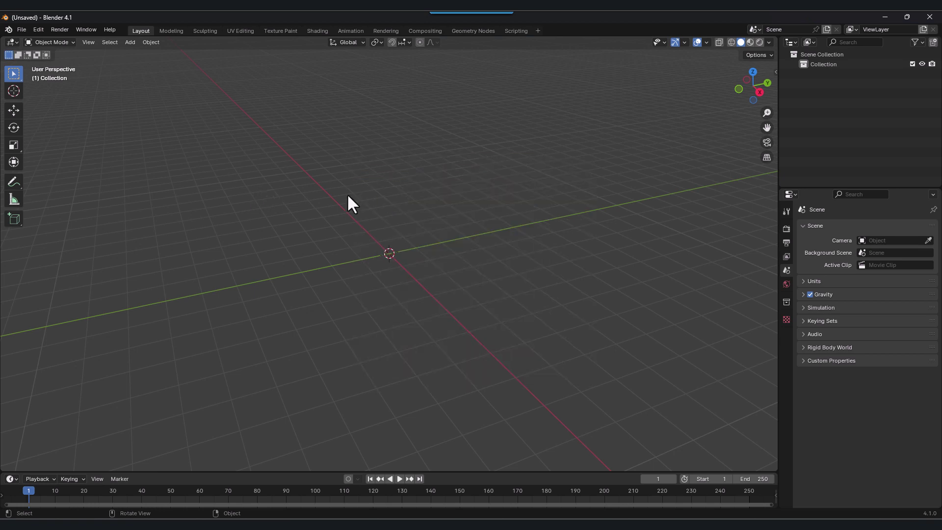
pyautogui.click(752, 72)
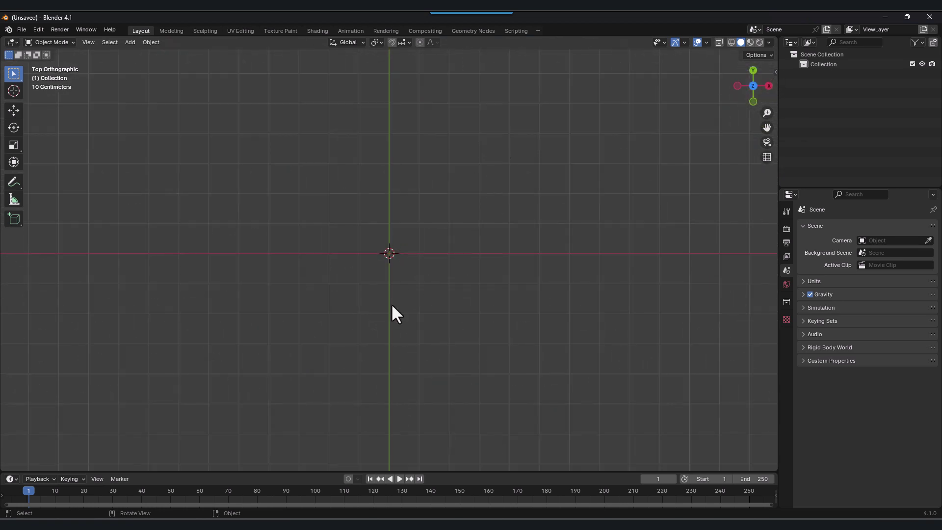
pyautogui.moveTo(391, 311); pyautogui.dragTo(480, 214, button='middle')
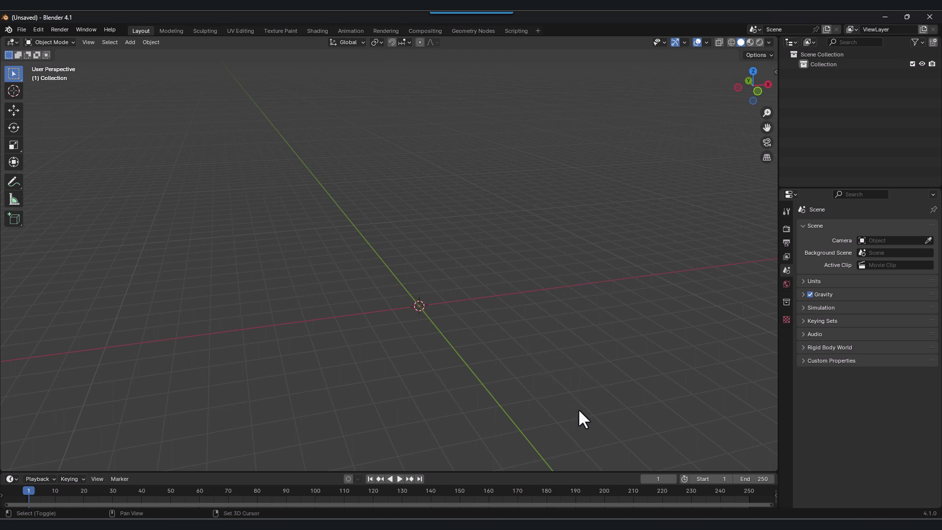
pyautogui.hotkey('shift', 'b')
pyautogui.moveTo(586, 420); pyautogui.dragTo(179, 74)
pyautogui.press('Escape')
pyautogui.keyDown('shift'); pyautogui.moveTo(599, 408); pyautogui.dragTo(197, 60); pyautogui.keyUp('shift')
# Step: Open the Preferences window, place it over the viewport and look through the list of add-ons
pyautogui.click(38, 29)
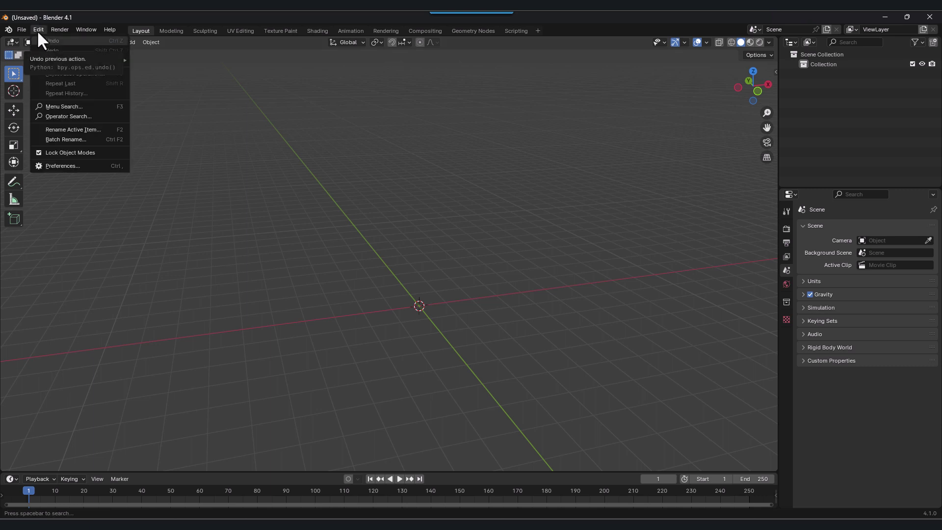
pyautogui.click(63, 166)
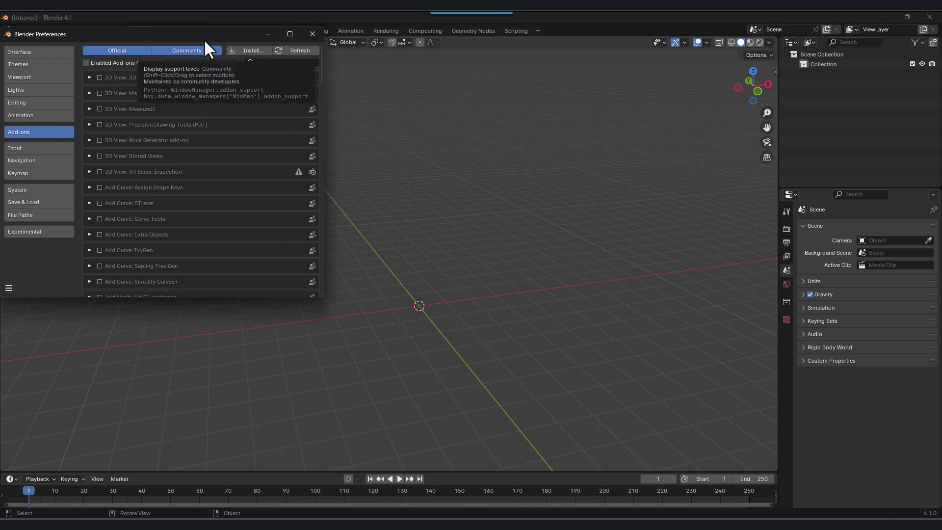
pyautogui.moveTo(172, 39); pyautogui.dragTo(389, 147)
pyautogui.scroll(-20, 363, 312)
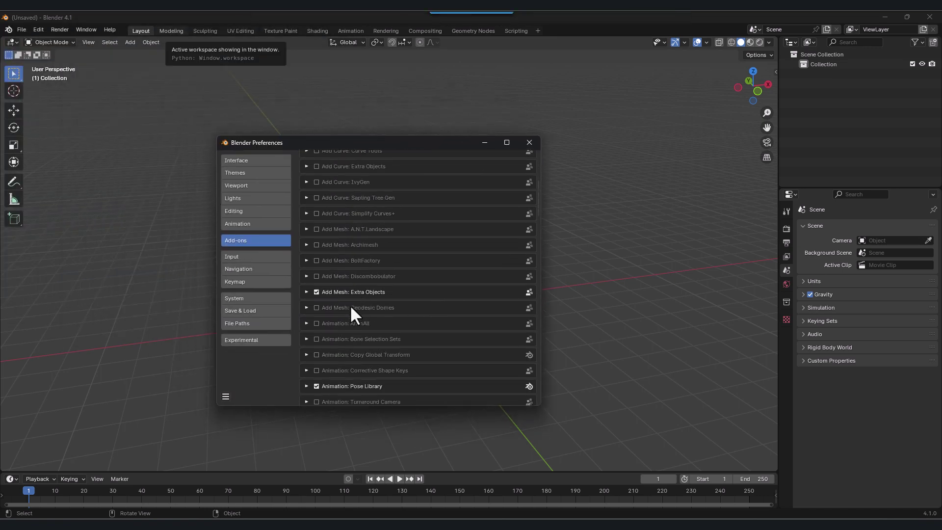
pyautogui.scroll(6, 353, 301)
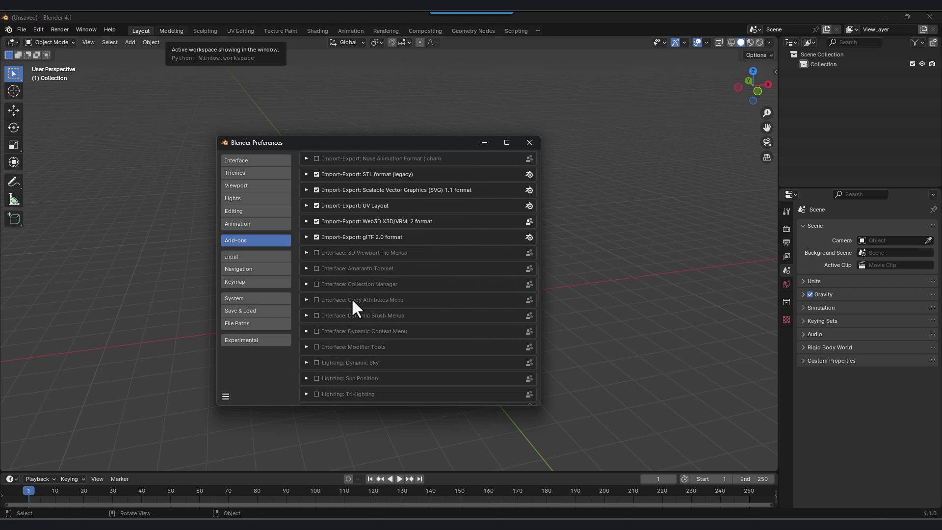
pyautogui.scroll(15, 357, 307)
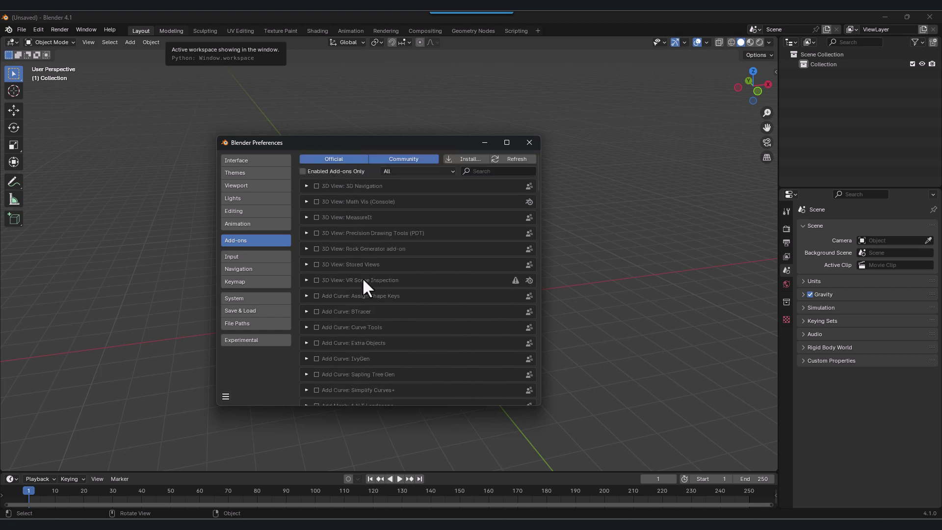
# Step: Install the add-on file one_click_line.zip from the Downloads folder
pyautogui.click(468, 158)
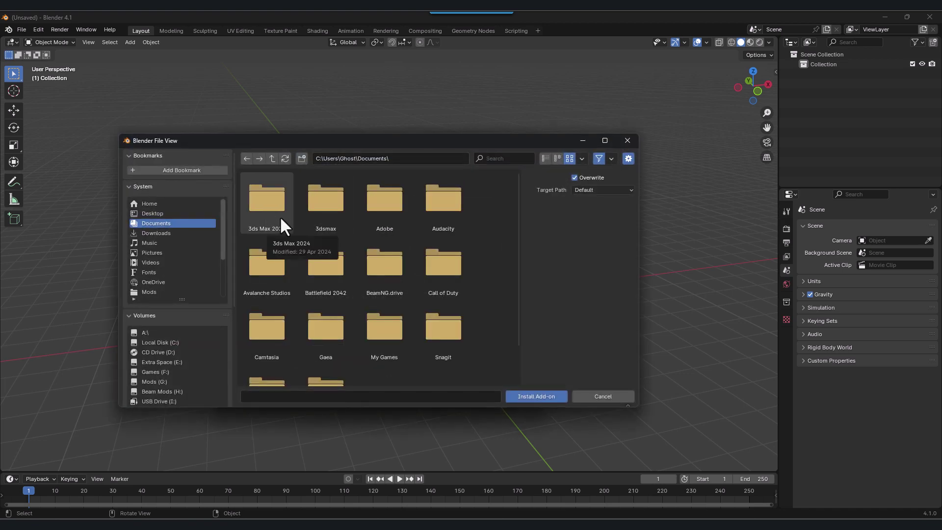
pyautogui.click(156, 233)
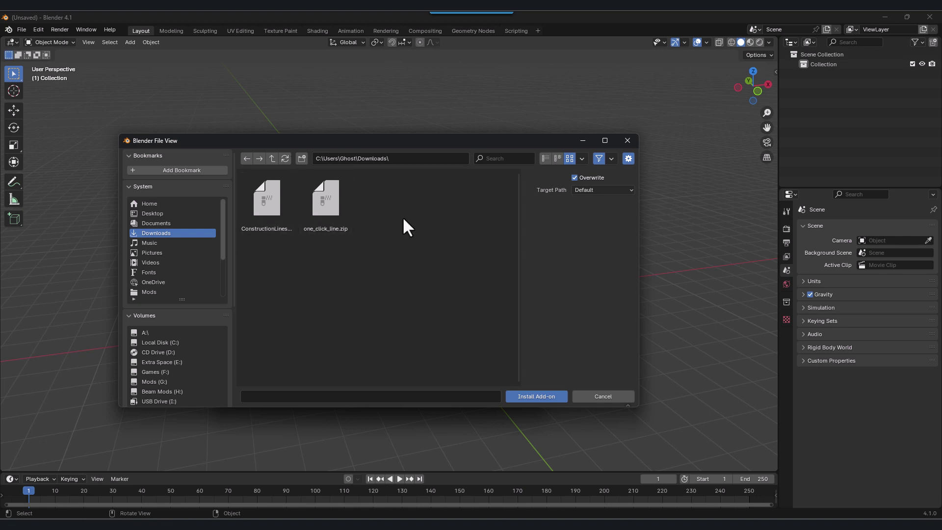
pyautogui.click(336, 216)
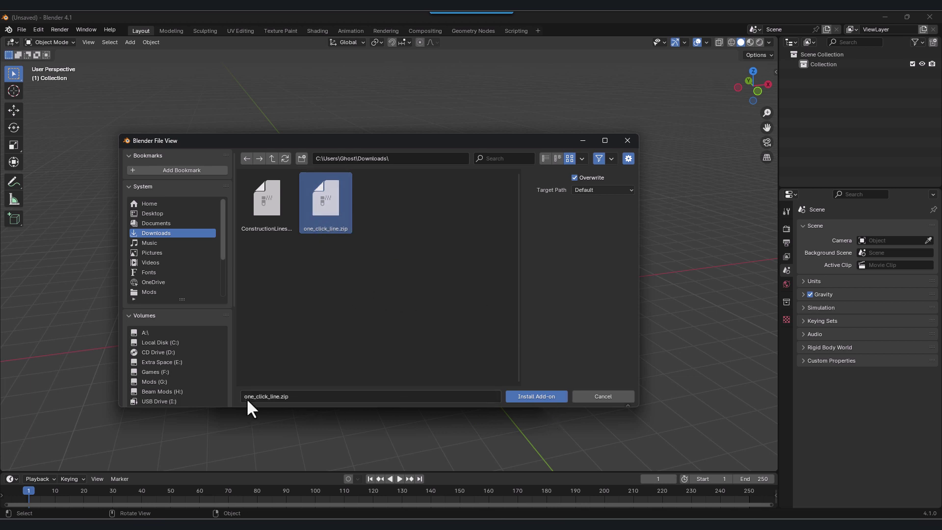
pyautogui.click(537, 396)
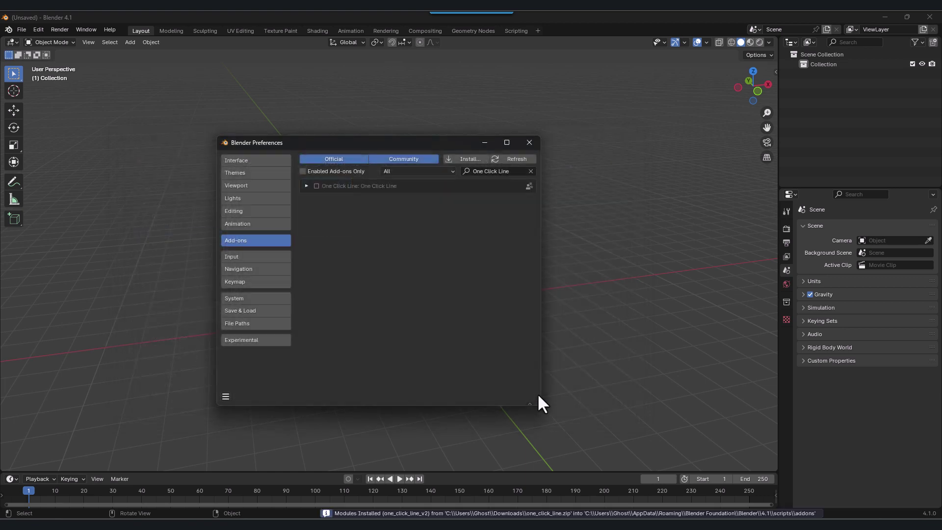
# Step: Enable the One Click Line add-on, look at its details and close the Preferences window
pyautogui.click(317, 186)
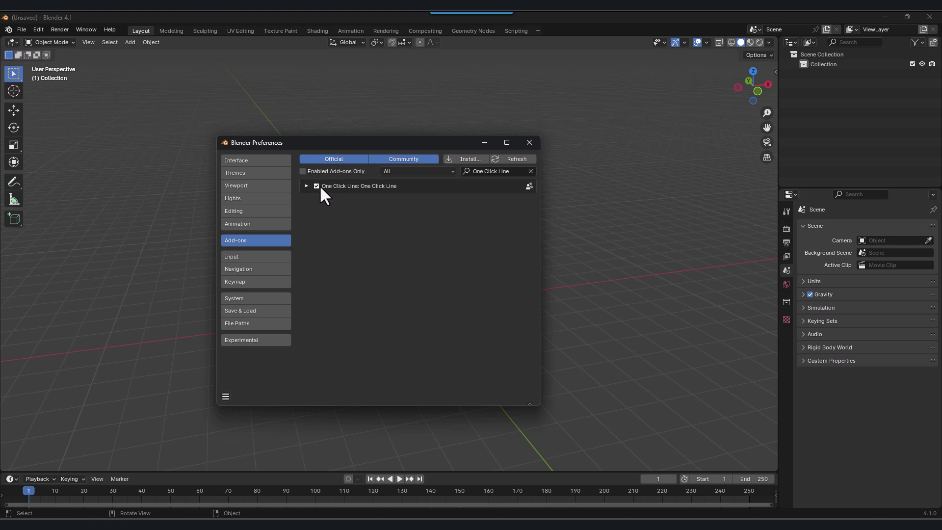
pyautogui.click(306, 186)
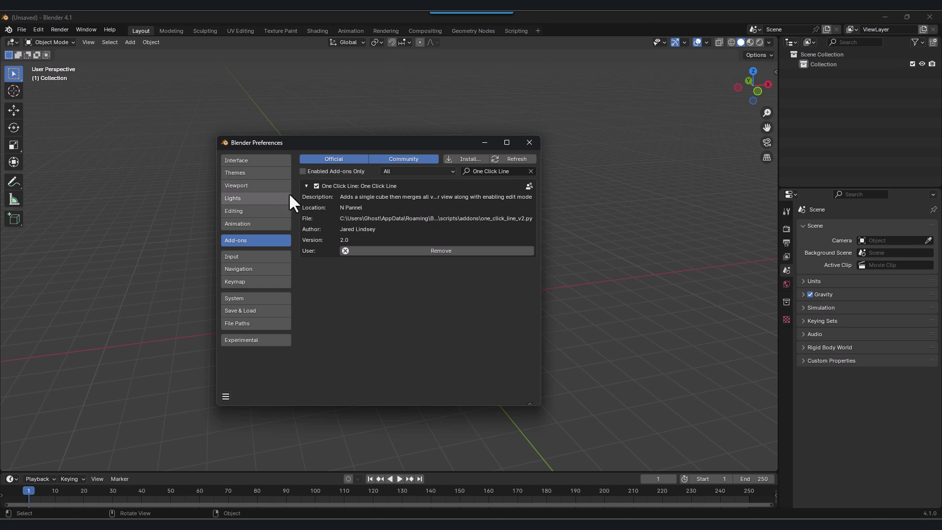
pyautogui.click(306, 186)
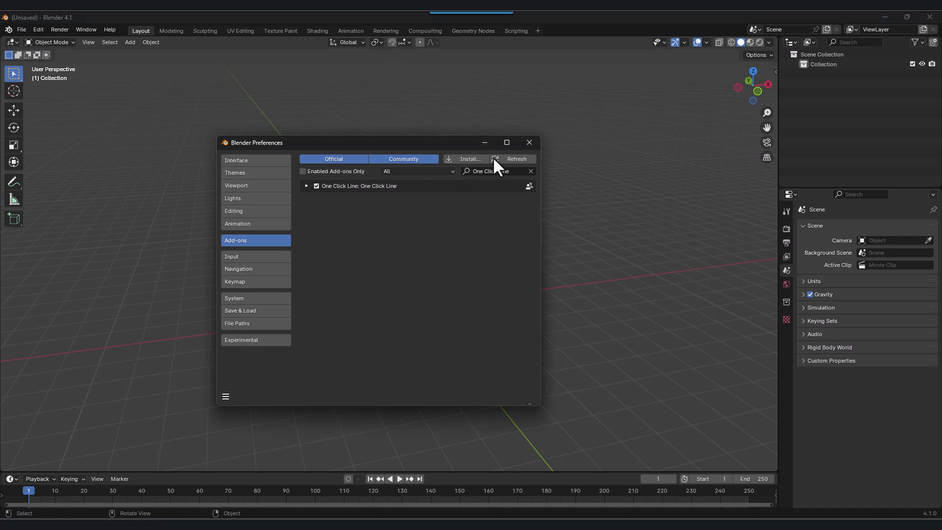
pyautogui.click(529, 143)
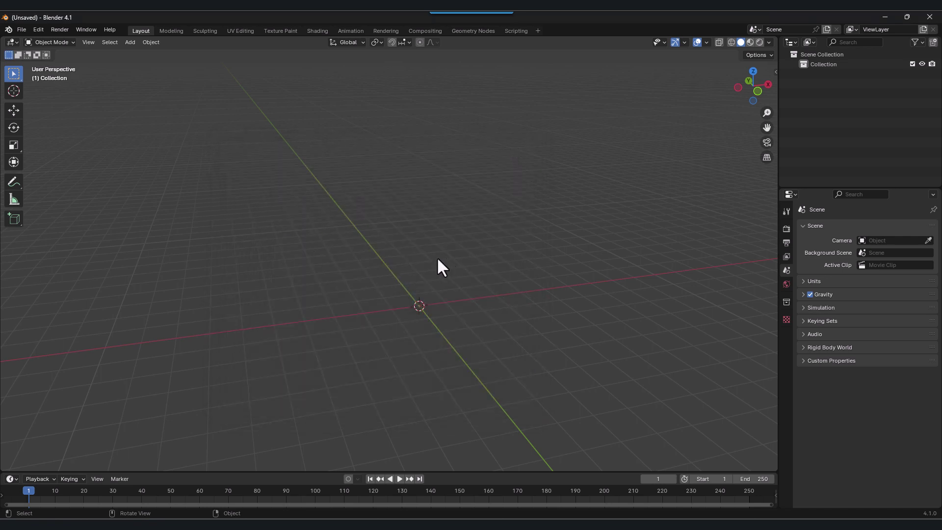
# Step: Show the viewport sidebar, collapse the MESHmachine sections and bring up the One Click Line tools
pyautogui.moveTo(364, 246); pyautogui.dragTo(486, 351)
pyautogui.press('n')
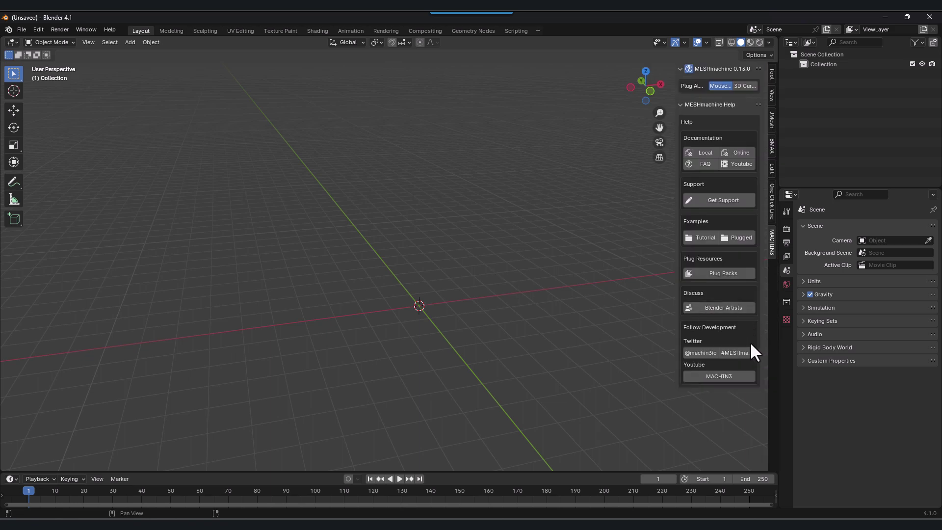
pyautogui.click(682, 67)
pyautogui.click(682, 81)
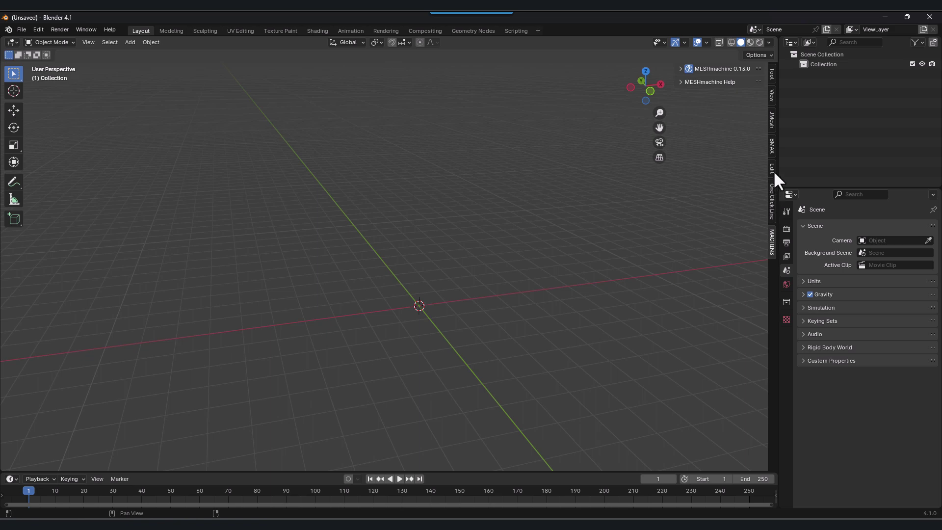
pyautogui.click(770, 198)
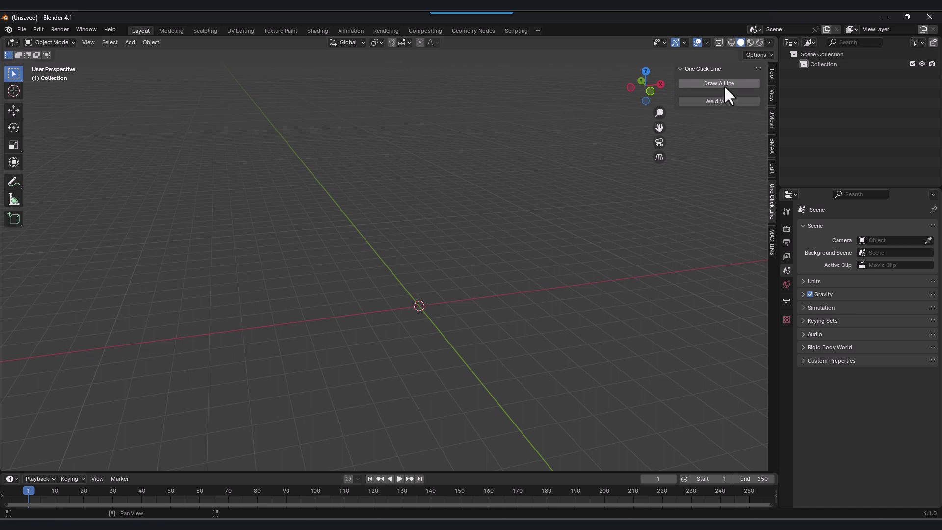
# Step: Create a single-vertex mesh at the origin with Draw A Line and select the vertex in top view
pyautogui.click(702, 81)
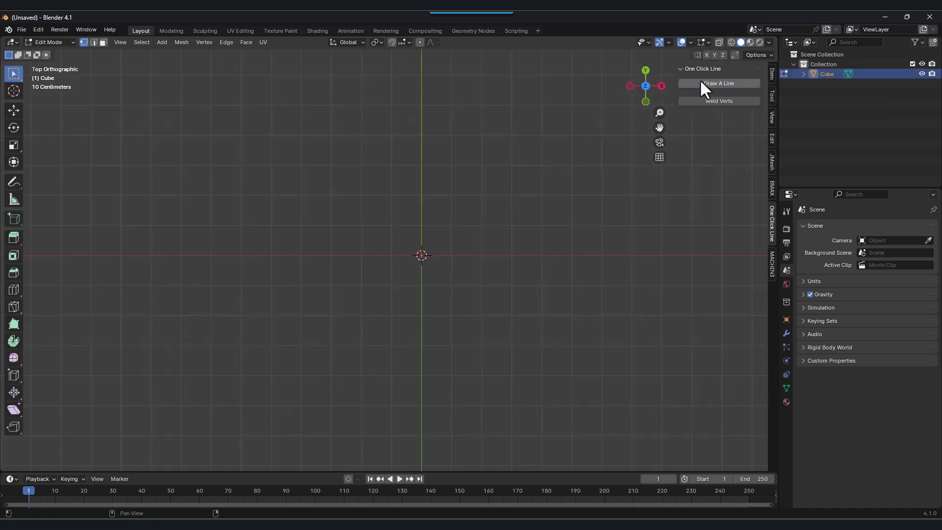
pyautogui.keyDown('shift'); pyautogui.moveTo(469, 250); pyautogui.dragTo(391, 286, button='middle'); pyautogui.keyUp('shift')
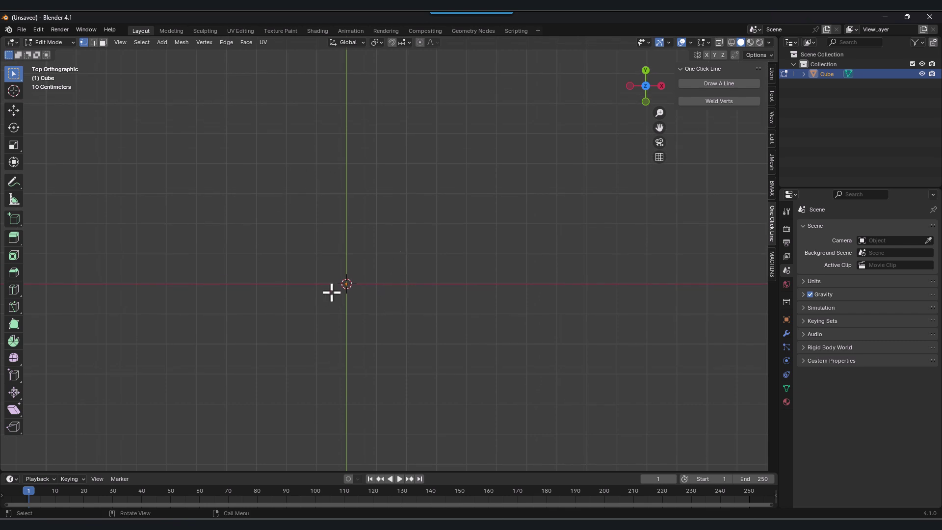
pyautogui.keyDown('shift'); pyautogui.moveTo(408, 316); pyautogui.dragTo(442, 316, button='middle'); pyautogui.keyUp('shift')
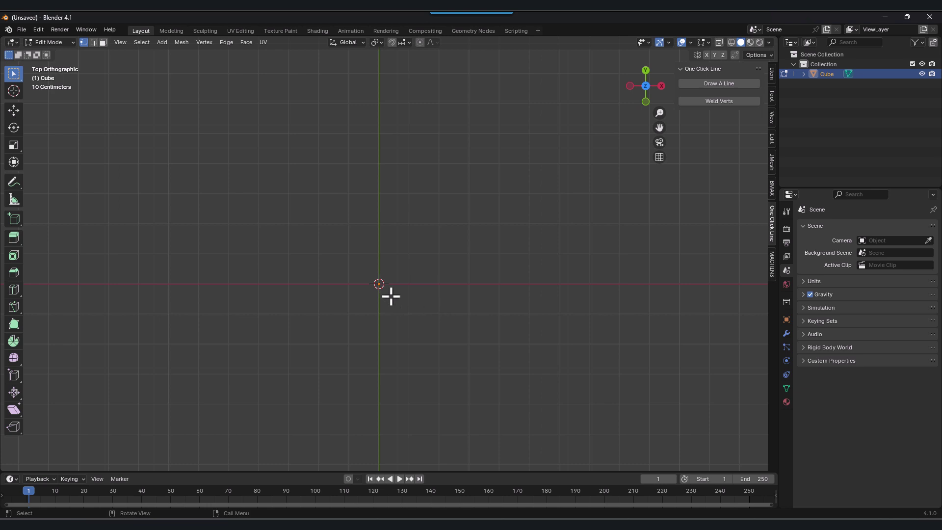
pyautogui.scroll(3, 380, 294)
pyautogui.scroll(-5, 398, 316)
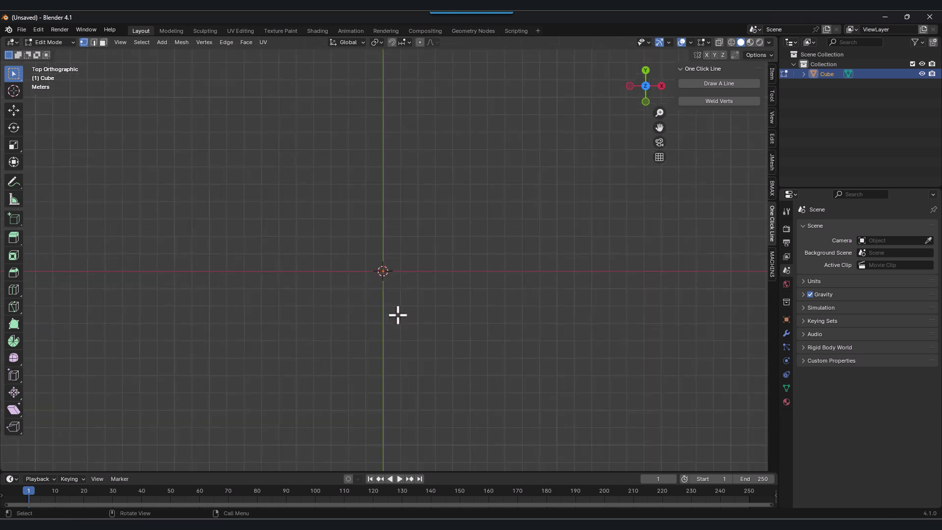
pyautogui.moveTo(435, 312); pyautogui.dragTo(337, 226)
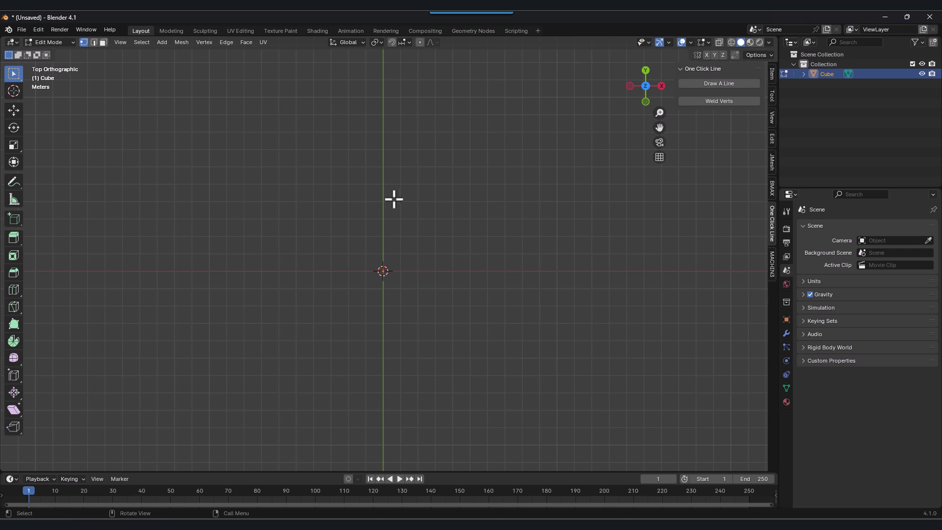
# Step: Move the vertex above and to the left of the origin and activate the Move tool
pyautogui.click(719, 83)
pyautogui.click(396, 268)
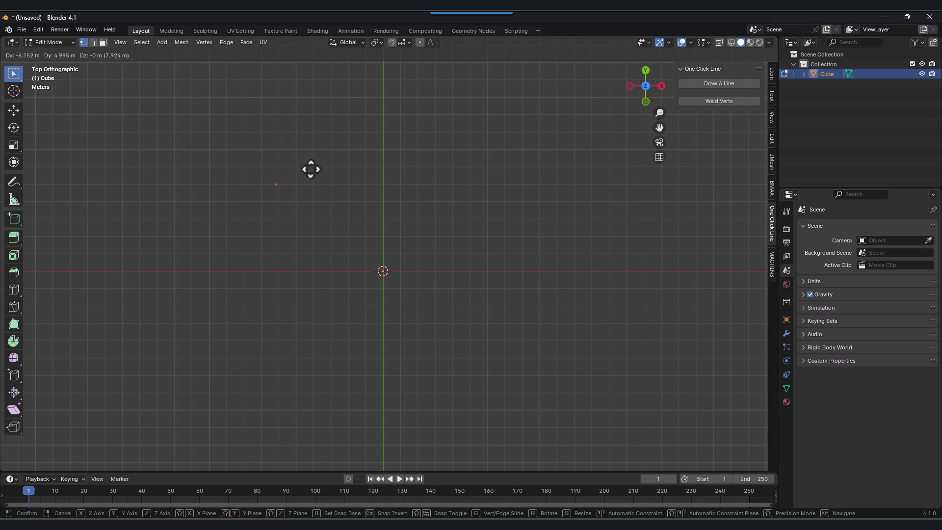
pyautogui.click(322, 158)
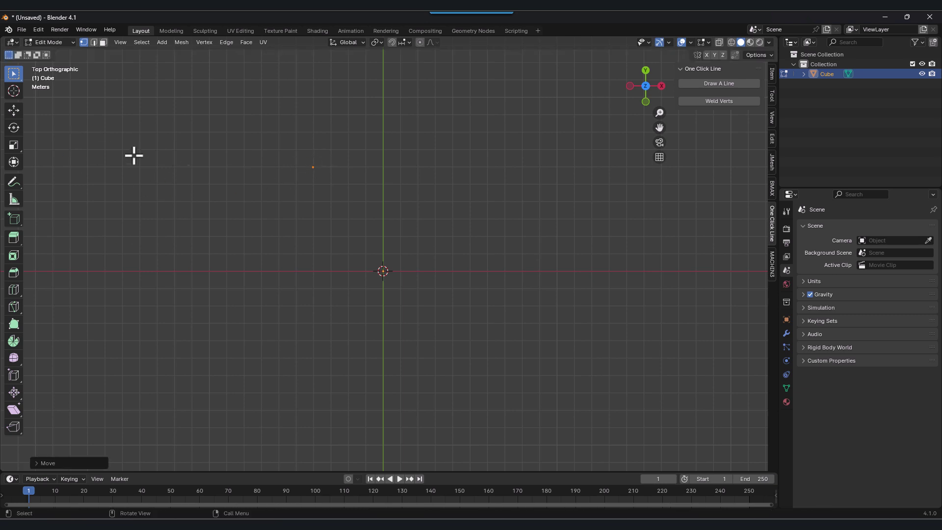
pyautogui.click(13, 112)
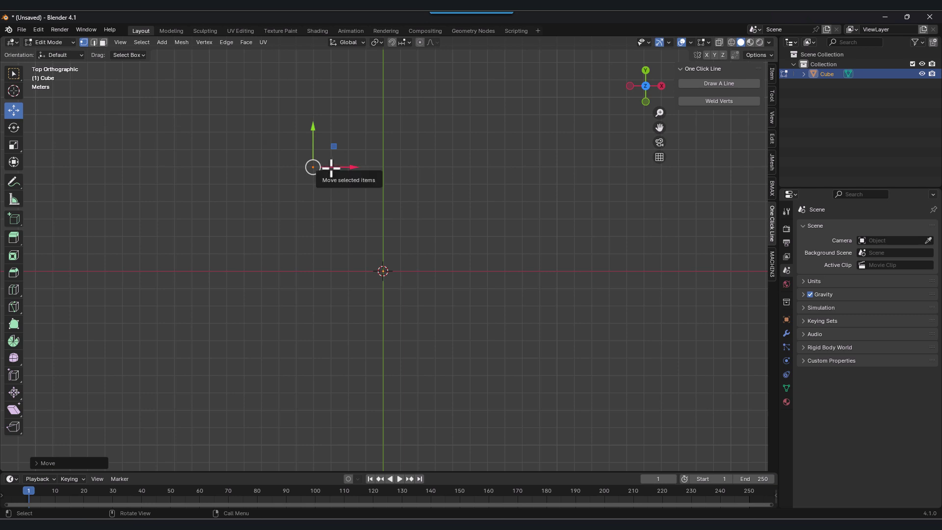
# Step: Move the vertex onto the X axis just right of the origin and extrude a diagonal edge up to the right
pyautogui.moveTo(331, 167); pyautogui.dragTo(626, 275)
pyautogui.click(549, 353)
pyautogui.moveTo(623, 321); pyautogui.dragTo(525, 221)
pyautogui.moveTo(611, 275); pyautogui.dragTo(453, 220)
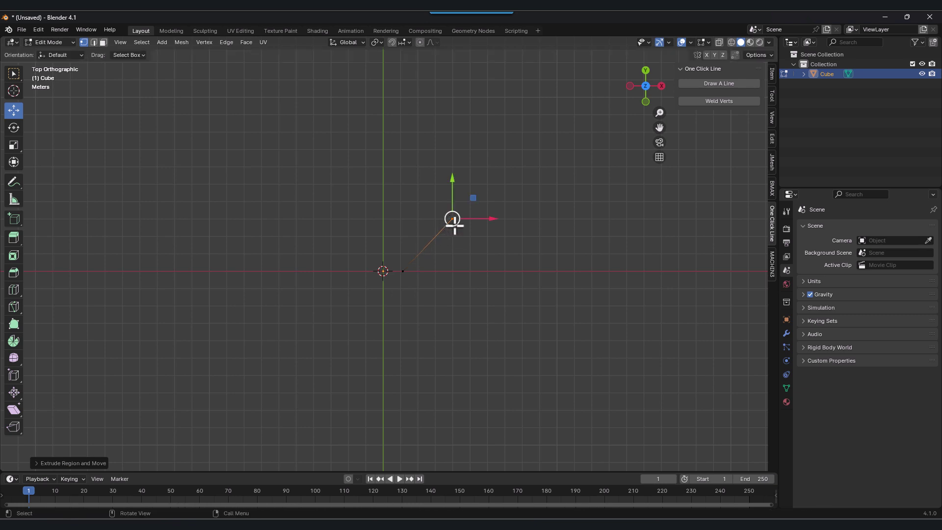
# Step: Extrude a top edge about 3 m long, a vertical edge down to the X axis and a bottom edge back to the start vertex
pyautogui.press('e')
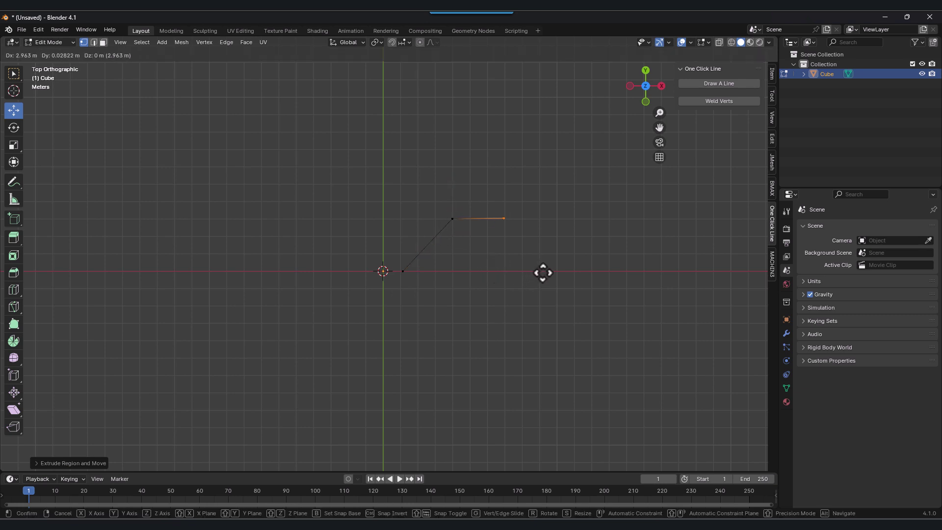
pyautogui.click(542, 272)
pyautogui.press('g')
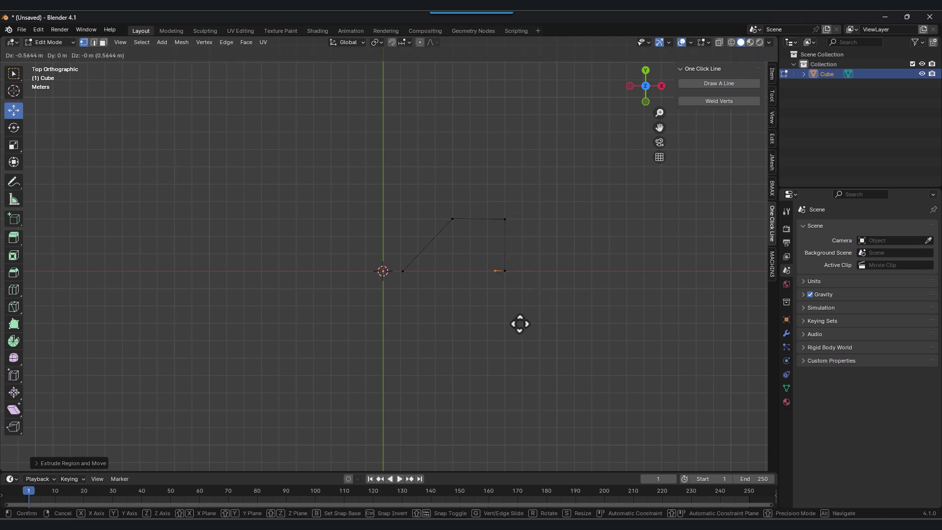
pyautogui.click(442, 326)
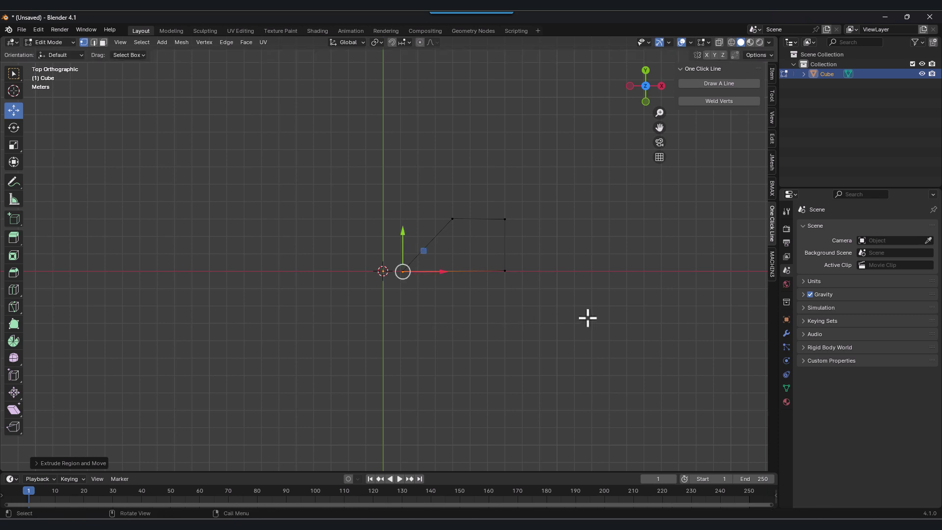
# Step: Select the outline's two top vertices and nudge the top edge slightly along Y
pyautogui.scroll(6, 446, 252)
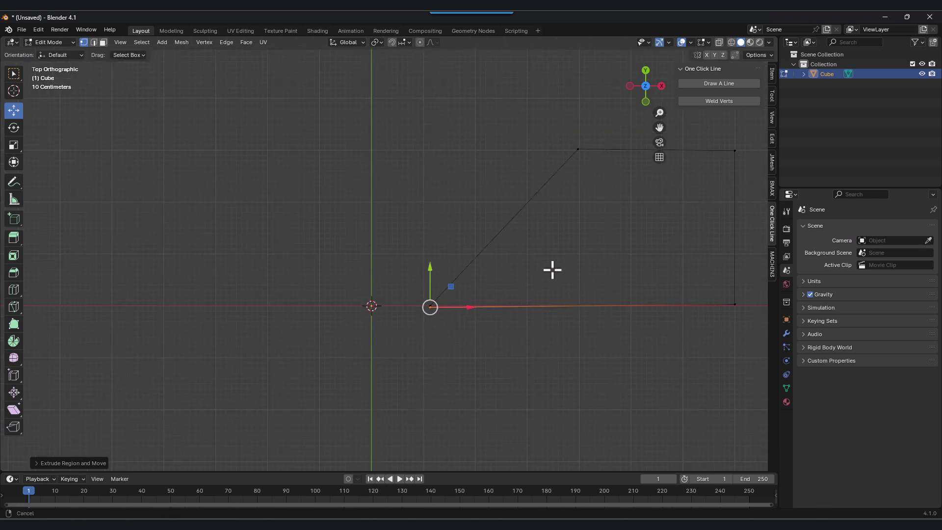
pyautogui.keyDown('shift'); pyautogui.moveTo(553, 270); pyautogui.dragTo(434, 280, button='middle'); pyautogui.keyUp('shift')
pyautogui.moveTo(339, 363); pyautogui.dragTo(276, 279)
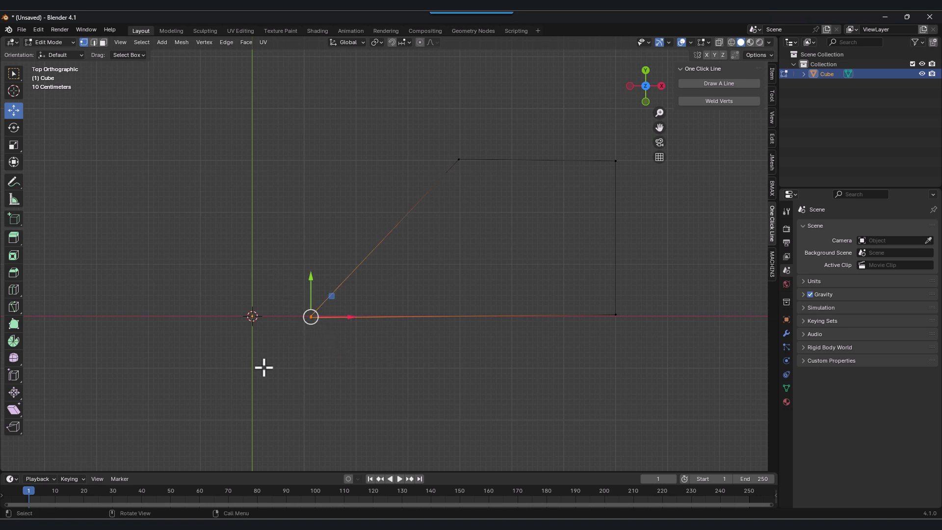
pyautogui.click(344, 406)
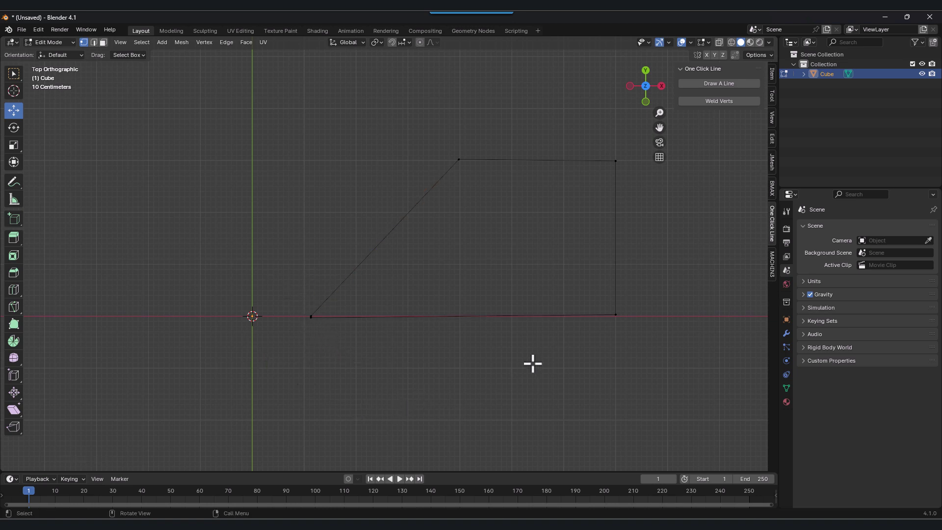
pyautogui.moveTo(425, 133); pyautogui.dragTo(671, 187)
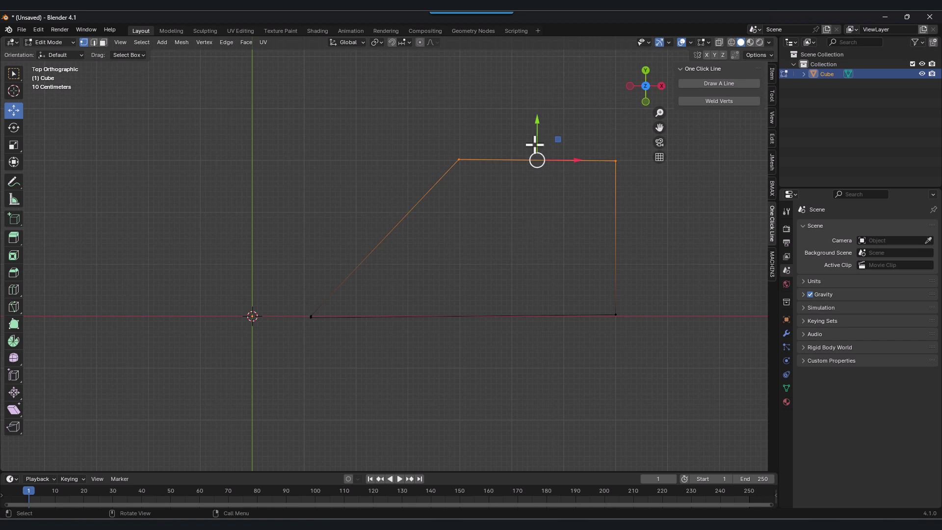
pyautogui.moveTo(537, 147)
pyautogui.mouseDown()
pyautogui.moveTo(551, 190)
pyautogui.moveTo(551, 136)
pyautogui.mouseUp()
# Step: Nudge the top edge's left and right vertices individually along Y to level the edge, and deselect everything
pyautogui.click(458, 160)
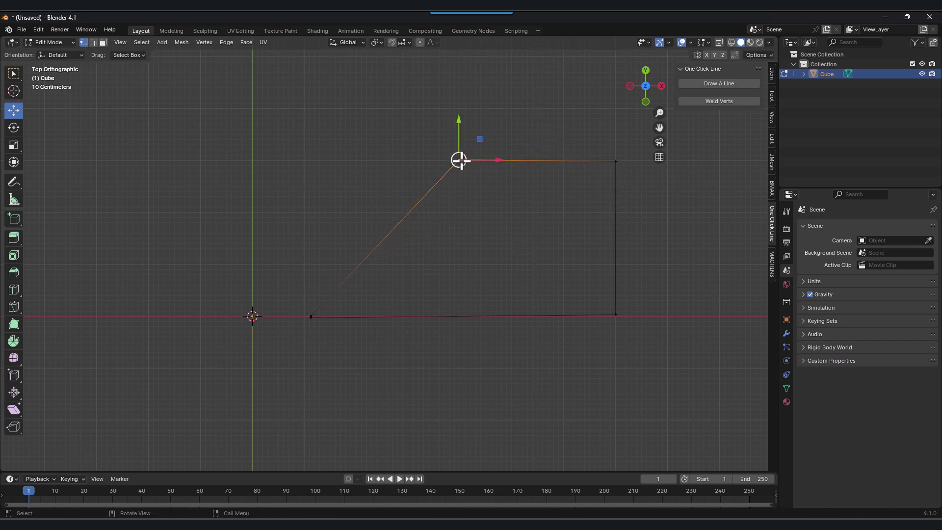
pyautogui.moveTo(460, 143); pyautogui.dragTo(461, 143)
pyautogui.click(539, 214)
pyautogui.click(616, 161)
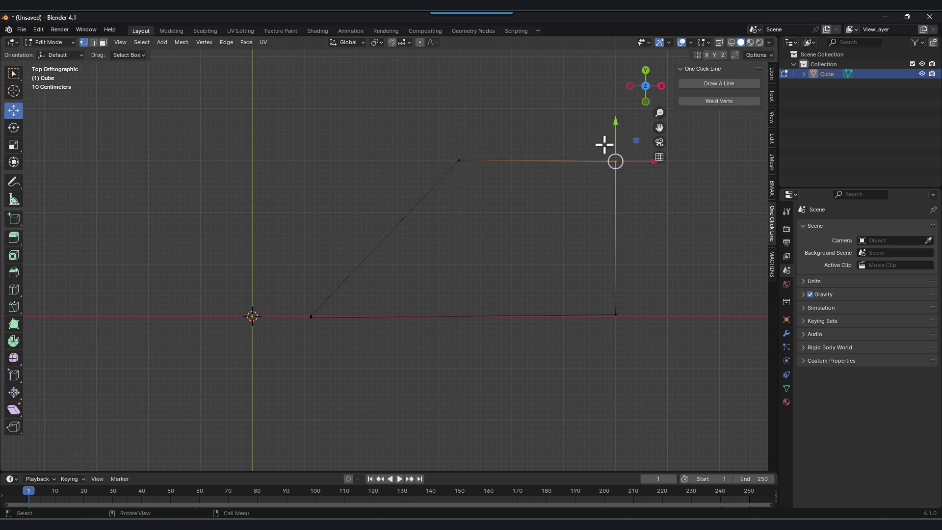
pyautogui.moveTo(616, 141); pyautogui.dragTo(614, 137)
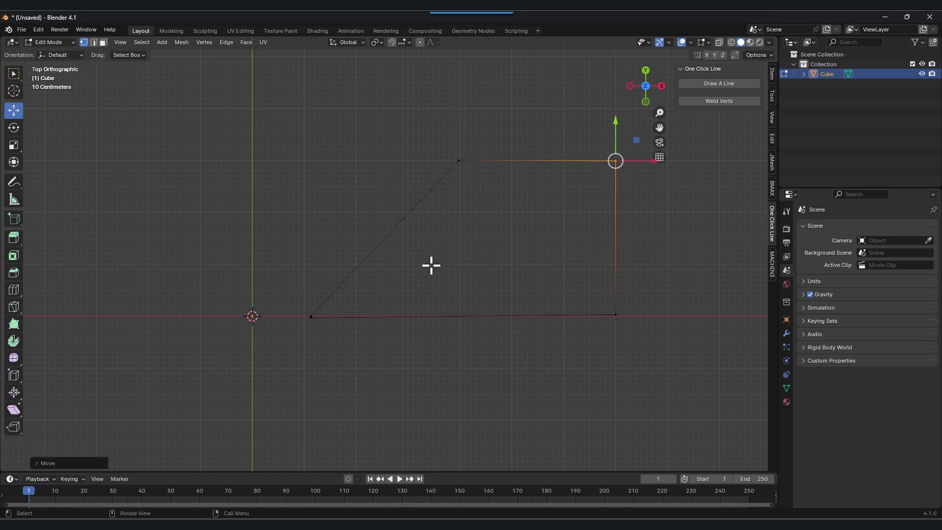
pyautogui.keyDown('shift'); pyautogui.moveTo(447, 257); pyautogui.dragTo(406, 259, button='middle'); pyautogui.keyUp('shift')
pyautogui.click(456, 248)
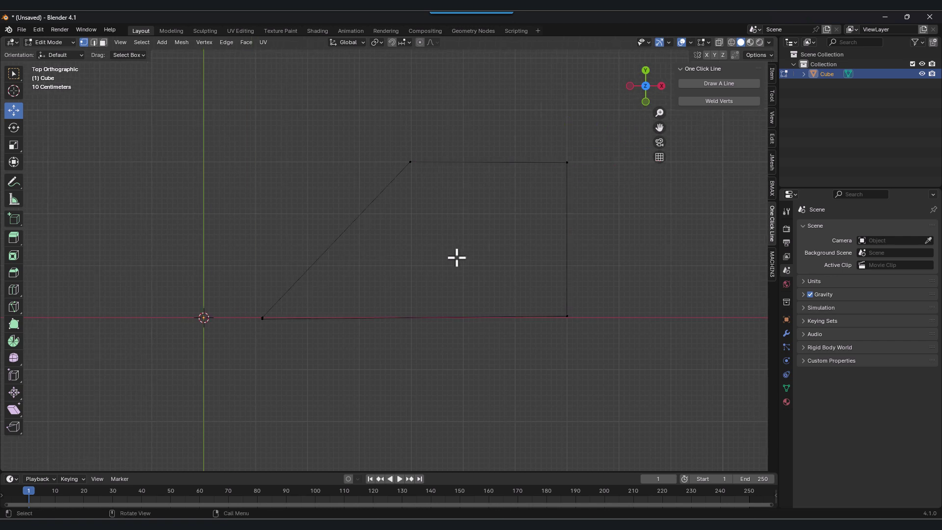
# Step: Examine up close the gap where the diagonal and bottom edges meet at the outline's start corner
pyautogui.scroll(6, 286, 337)
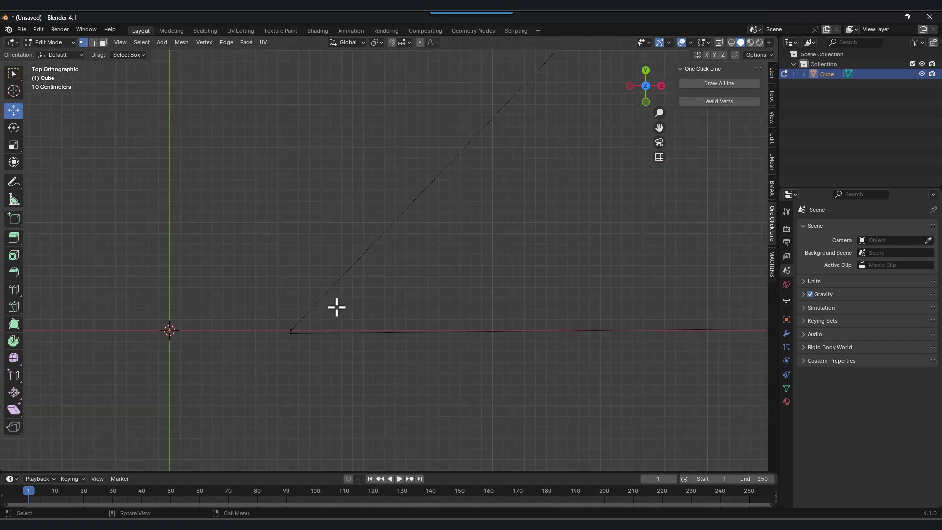
pyautogui.keyDown('shift'); pyautogui.moveTo(274, 340); pyautogui.dragTo(402, 255, button='middle'); pyautogui.keyUp('shift')
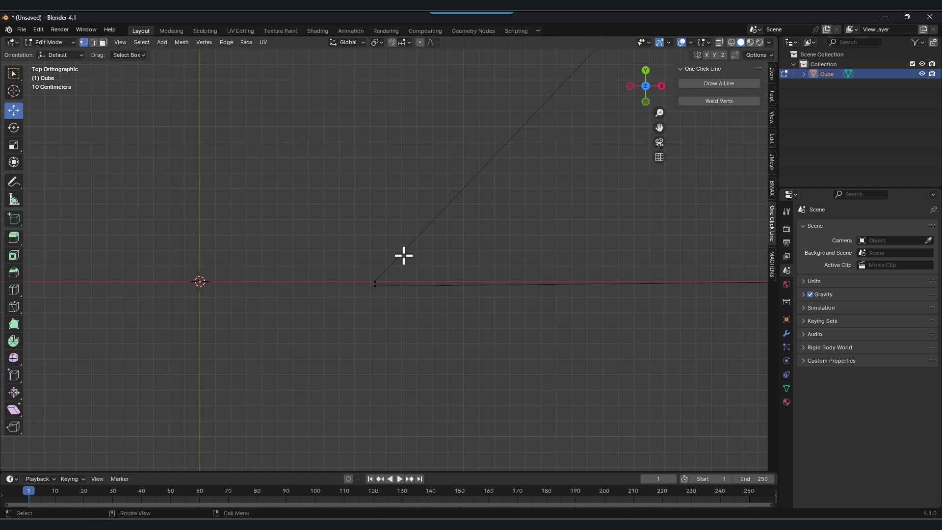
pyautogui.keyDown('shift'); pyautogui.moveTo(461, 244); pyautogui.dragTo(330, 301, button='middle'); pyautogui.keyUp('shift')
pyautogui.scroll(-7, 361, 288)
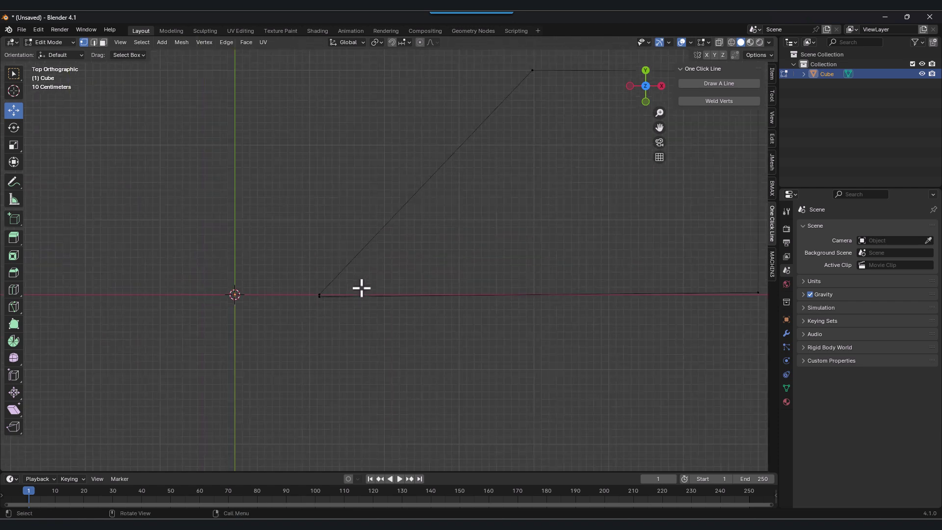
pyautogui.moveTo(631, 299); pyautogui.dragTo(442, 107)
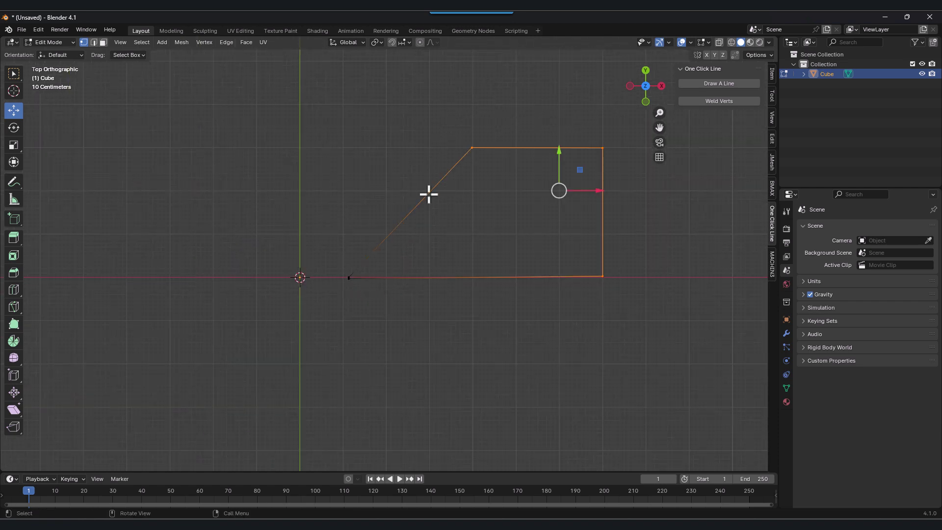
pyautogui.scroll(6, 363, 299)
pyautogui.keyDown('shift'); pyautogui.moveTo(333, 282); pyautogui.dragTo(395, 247, button='middle'); pyautogui.keyUp('shift')
pyautogui.scroll(3, 354, 294)
pyautogui.keyDown('shift'); pyautogui.moveTo(315, 305); pyautogui.dragTo(423, 240, button='middle'); pyautogui.keyUp('shift')
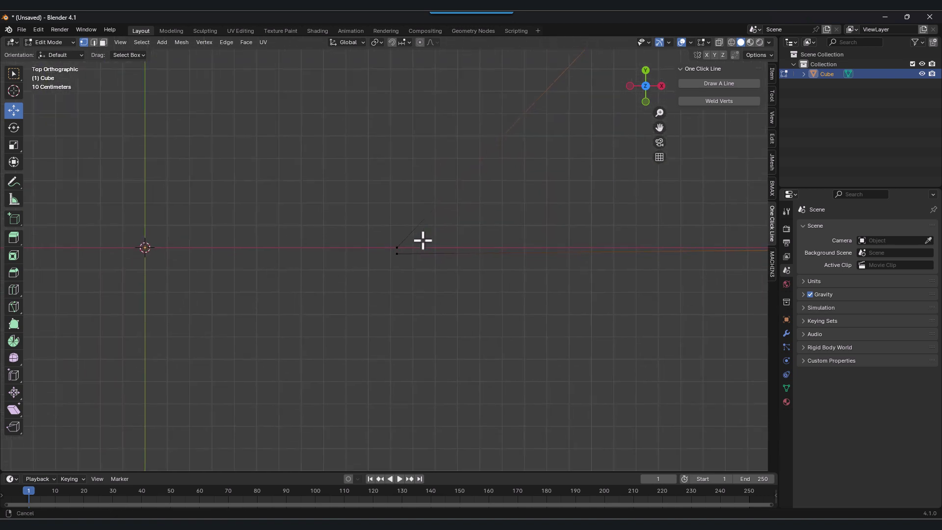
pyautogui.scroll(3, 412, 267)
pyautogui.scroll(3, 412, 267)
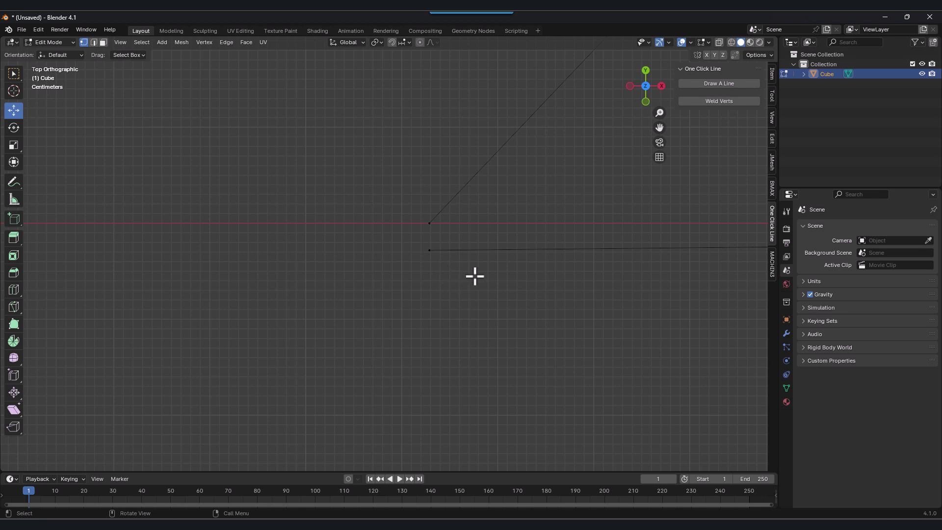
# Step: Box-select the two separate vertices at the outline's start corner and inspect the corner
pyautogui.keyDown('shift'); pyautogui.moveTo(399, 268); pyautogui.dragTo(333, 191); pyautogui.keyUp('shift')
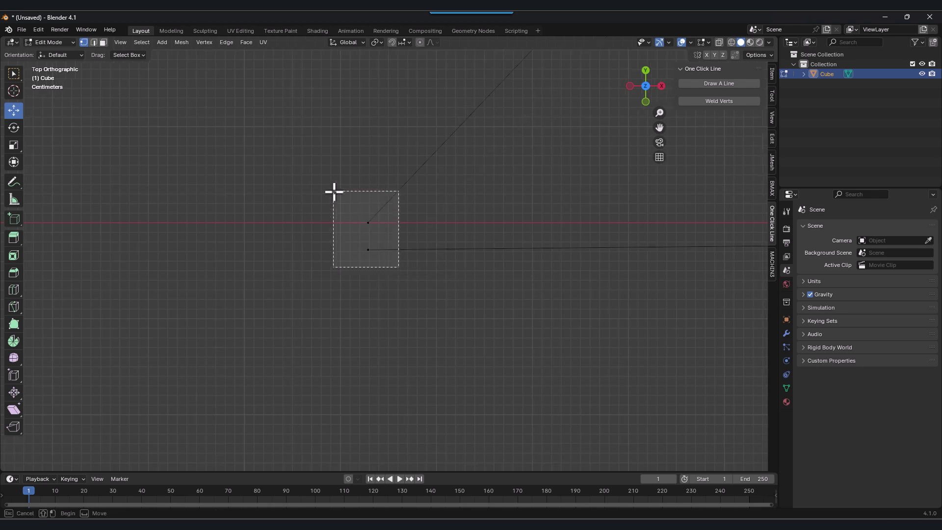
pyautogui.keyDown('shift'); pyautogui.moveTo(334, 192); pyautogui.dragTo(333, 208); pyautogui.keyUp('shift')
pyautogui.scroll(-5, 493, 308)
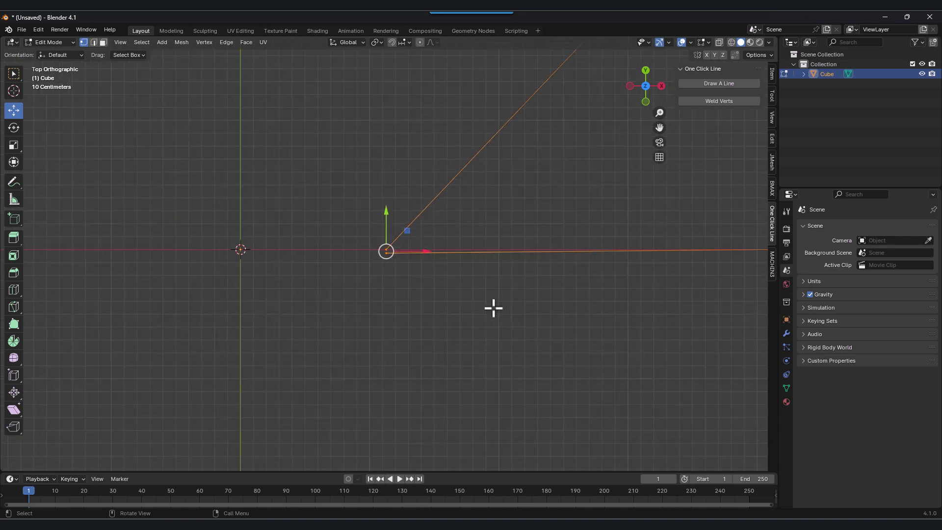
pyautogui.scroll(-3, 493, 309)
pyautogui.scroll(6, 389, 270)
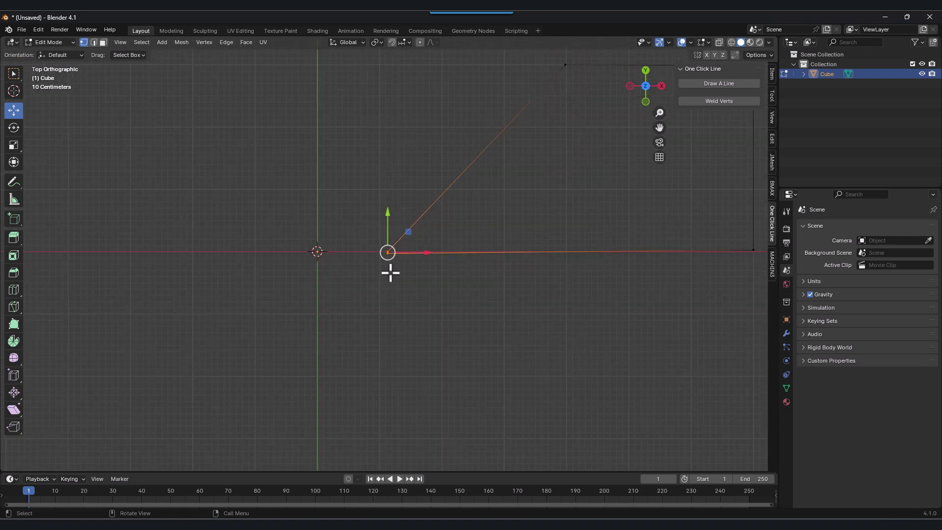
# Step: Extrude the lower start-corner vertex about 0.028 m along Y up to the diagonal's end vertex on the X axis
pyautogui.click(337, 244)
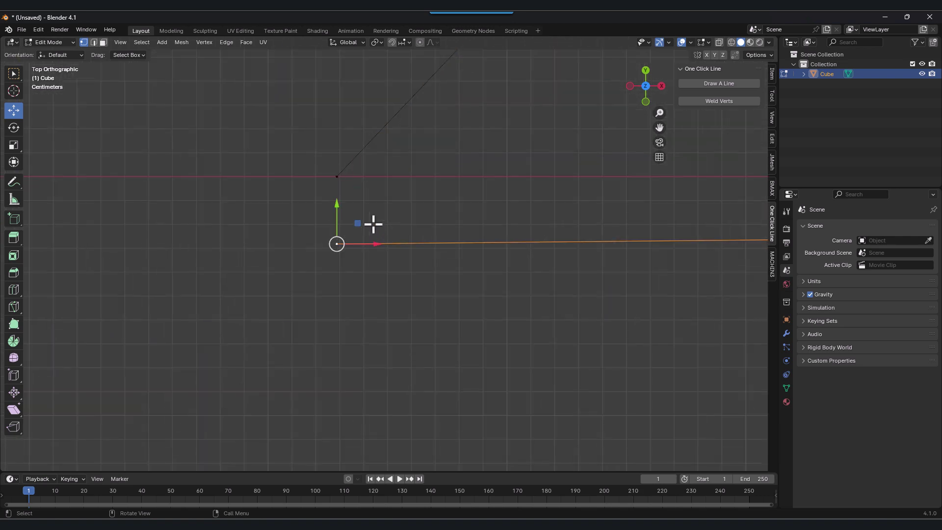
pyautogui.press('g')
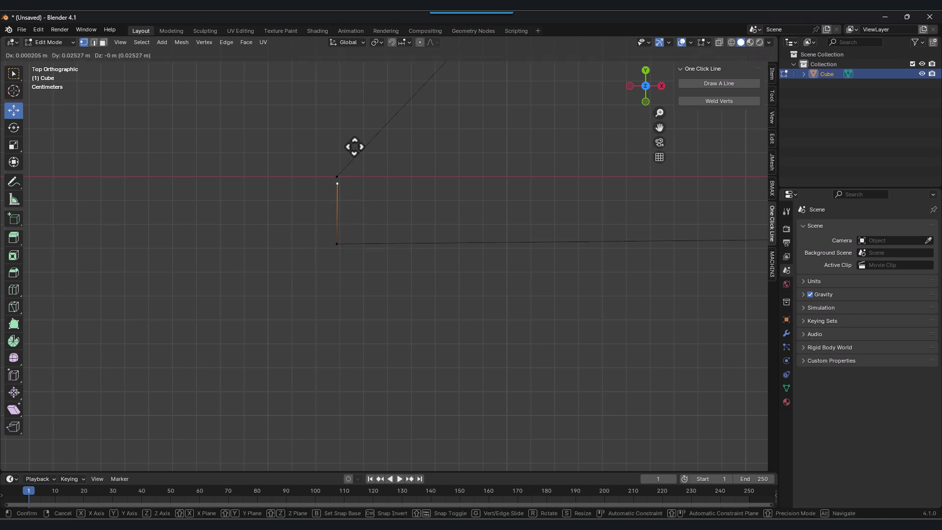
pyautogui.click(353, 141)
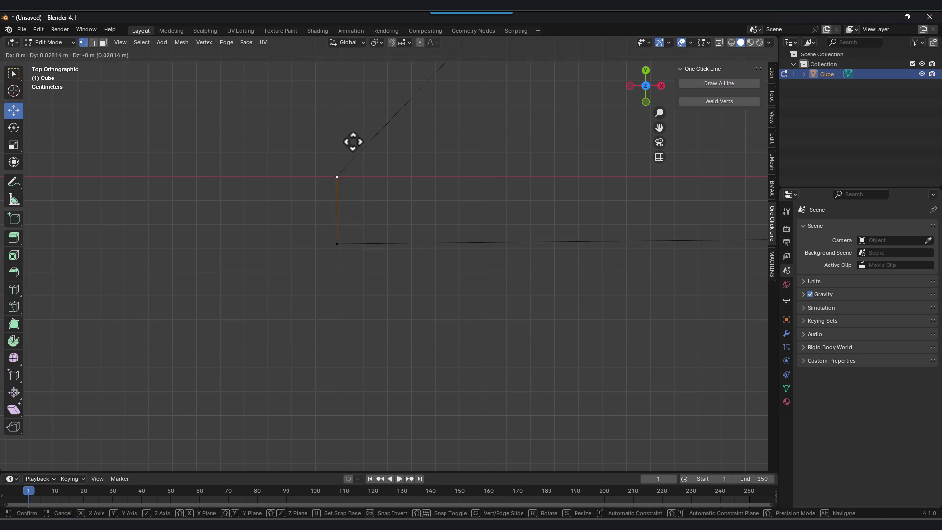
# Step: Try to merge the two nearly coincident vertices at the top of the short vertical edge
pyautogui.scroll(5, 294, 146)
pyautogui.keyDown('ctrl'); pyautogui.moveTo(488, 344); pyautogui.dragTo(264, 254, button='middle'); pyautogui.keyUp('ctrl')
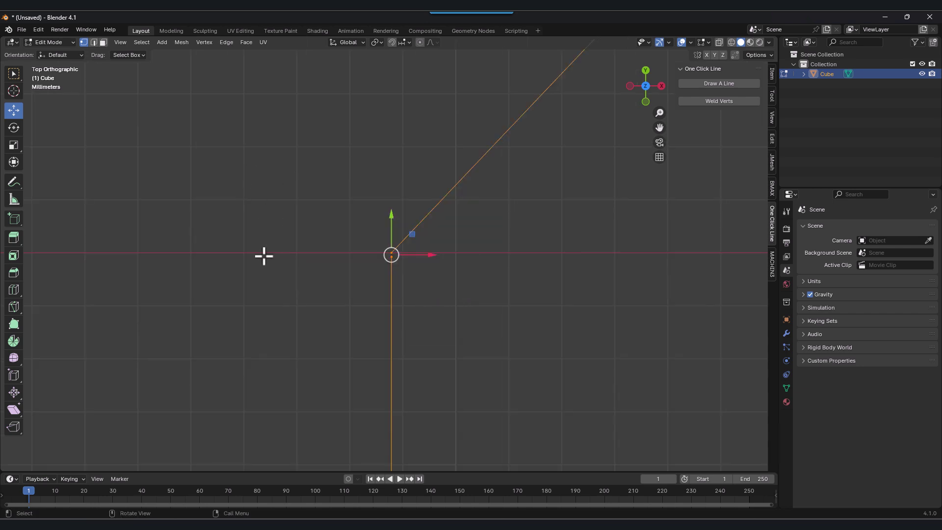
pyautogui.click(720, 102)
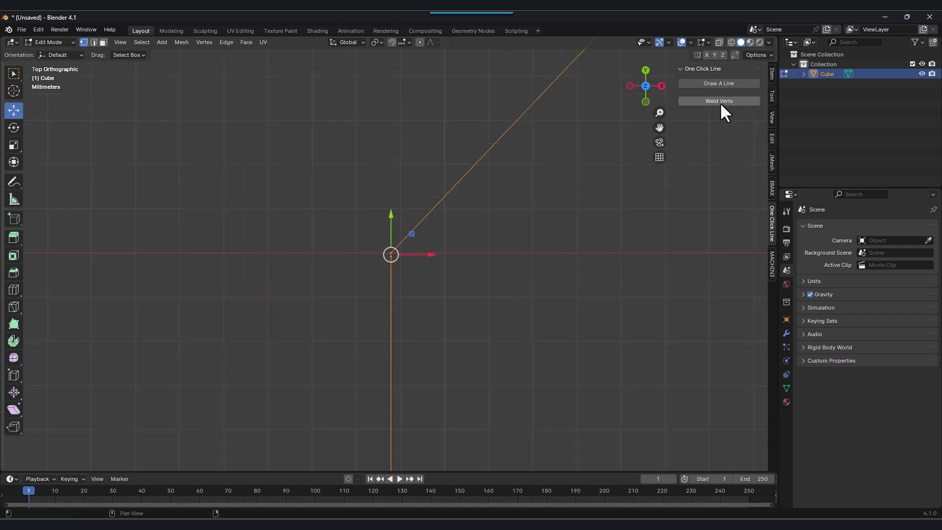
pyautogui.press('m')
pyautogui.click(422, 258)
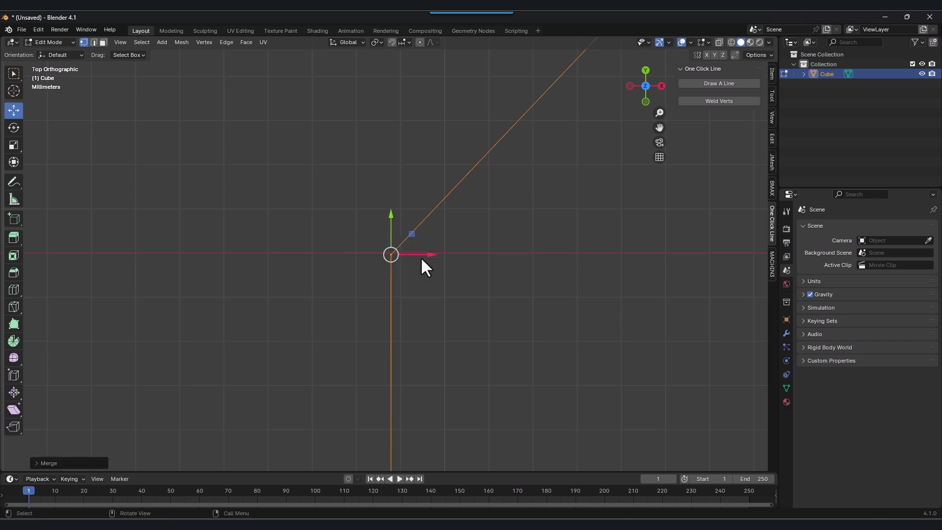
pyautogui.click(484, 251)
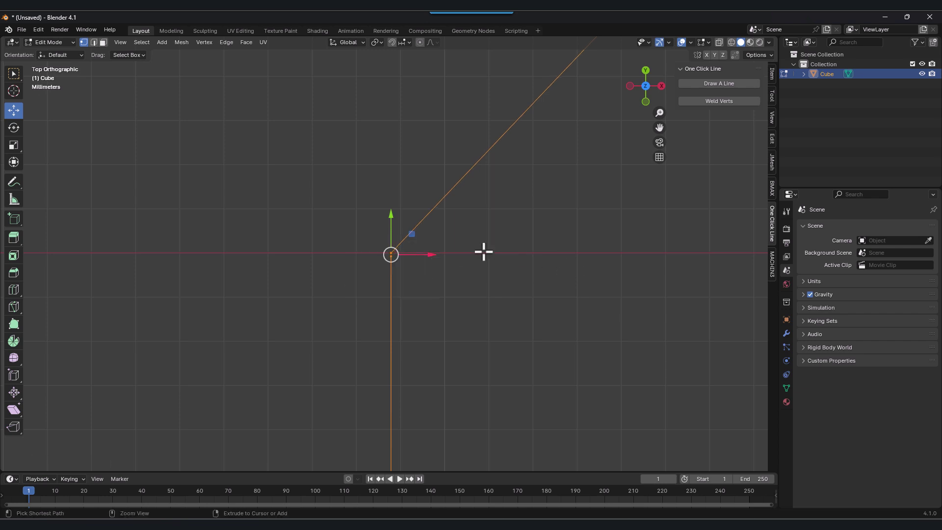
pyautogui.click(494, 250)
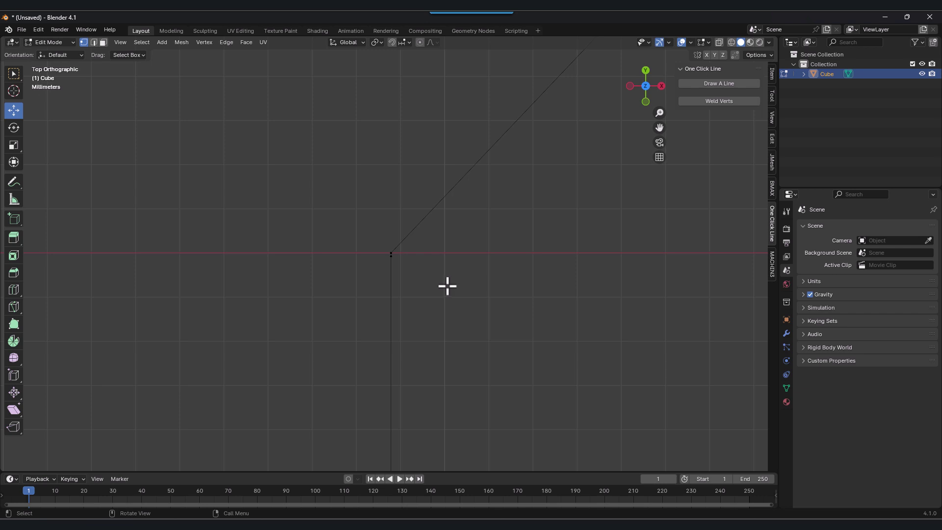
# Step: Box-select the two close vertices again and retry the Merge command on them
pyautogui.press('m')
pyautogui.press('b')
pyautogui.moveTo(363, 224); pyautogui.dragTo(363, 227)
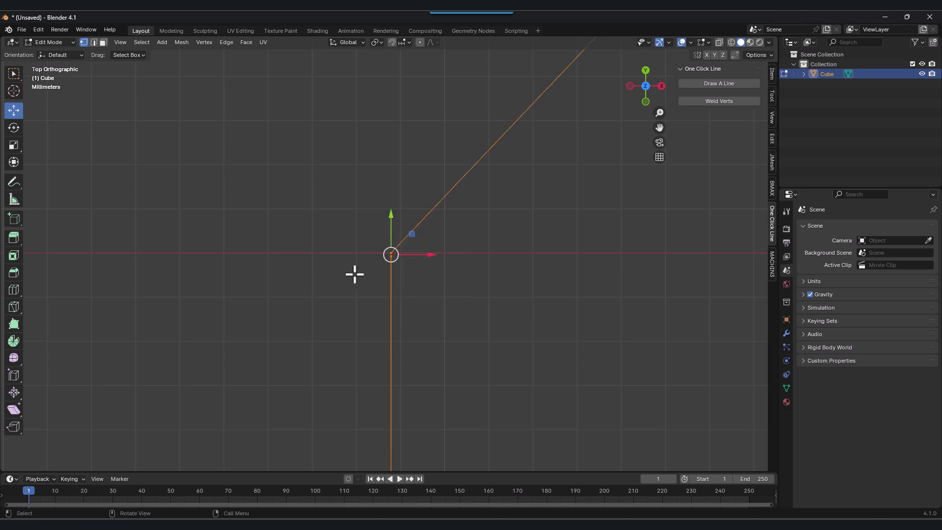
pyautogui.press('m')
pyautogui.click(504, 274)
pyautogui.press('b')
pyautogui.moveTo(480, 289); pyautogui.dragTo(324, 177)
pyautogui.click(526, 284)
pyautogui.moveTo(450, 295); pyautogui.dragTo(283, 149)
# Step: Join the two close vertices at the diagonal's lower end with Weld Verts and reselect that corner
pyautogui.click(718, 101)
pyautogui.moveTo(471, 285); pyautogui.dragTo(332, 185)
pyautogui.press('b')
pyautogui.moveTo(463, 291); pyautogui.dragTo(351, 202)
pyautogui.moveTo(520, 293); pyautogui.dragTo(337, 194)
pyautogui.keyDown('shift'); pyautogui.moveTo(381, 231); pyautogui.dragTo(378, 225, button='middle'); pyautogui.keyUp('shift')
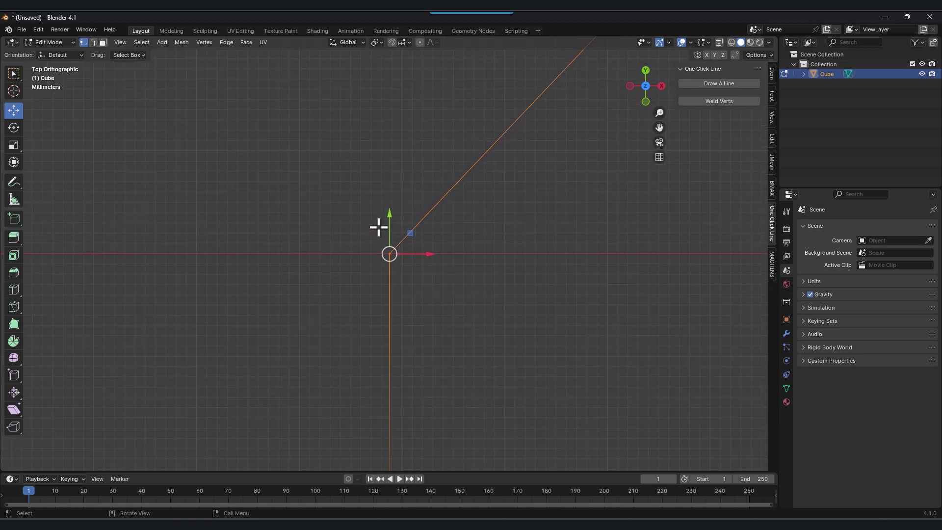
# Step: Examine the start corner at several zoom levels and review the whole outline in top view
pyautogui.keyDown('shift'); pyautogui.moveTo(484, 289); pyautogui.dragTo(387, 295, button='middle'); pyautogui.keyUp('shift')
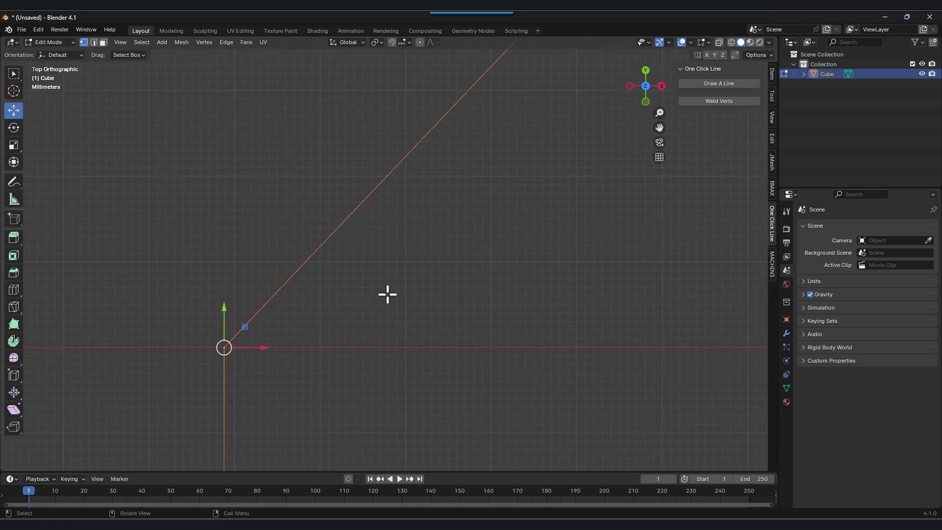
pyautogui.scroll(-6, 407, 270)
pyautogui.keyDown('shift'); pyautogui.moveTo(429, 255); pyautogui.dragTo(284, 330, button='middle'); pyautogui.keyUp('shift')
pyautogui.scroll(-6, 347, 308)
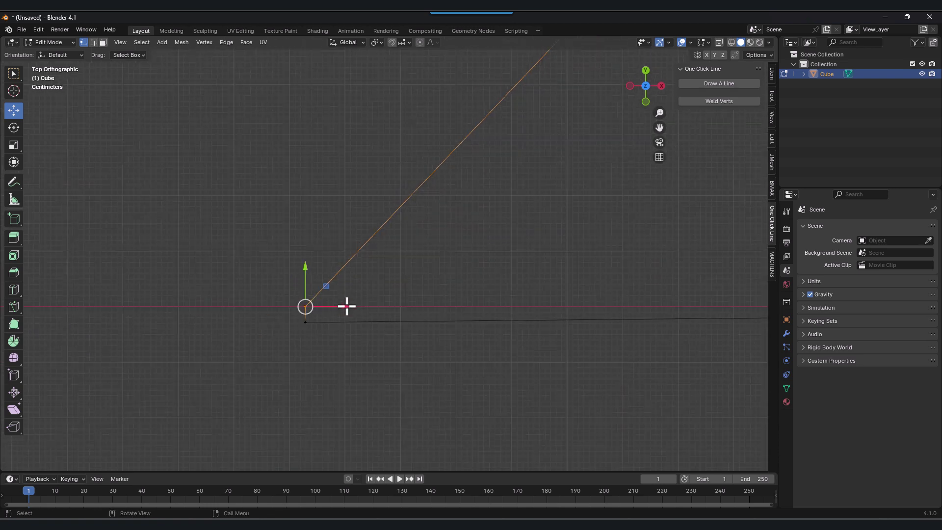
pyautogui.scroll(-2, 377, 279)
pyautogui.keyDown('shift'); pyautogui.moveTo(488, 214); pyautogui.dragTo(303, 391, button='middle'); pyautogui.keyUp('shift')
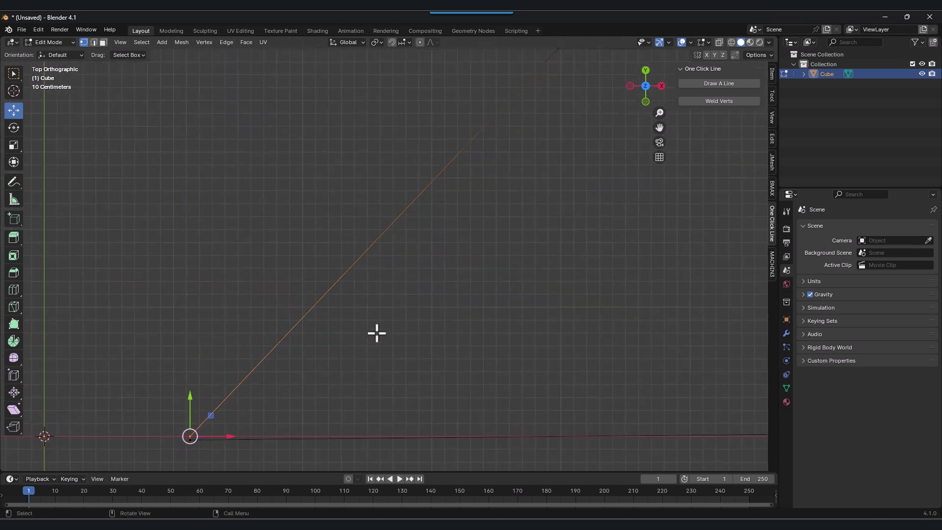
pyautogui.scroll(-4, 388, 322)
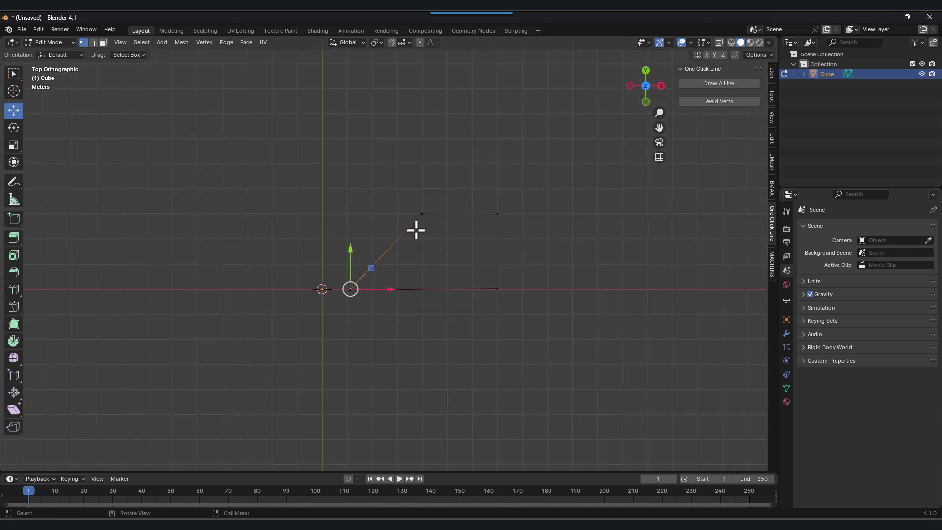
pyautogui.scroll(6, 405, 227)
pyautogui.keyDown('shift'); pyautogui.moveTo(485, 221); pyautogui.dragTo(430, 246, button='middle'); pyautogui.keyUp('shift')
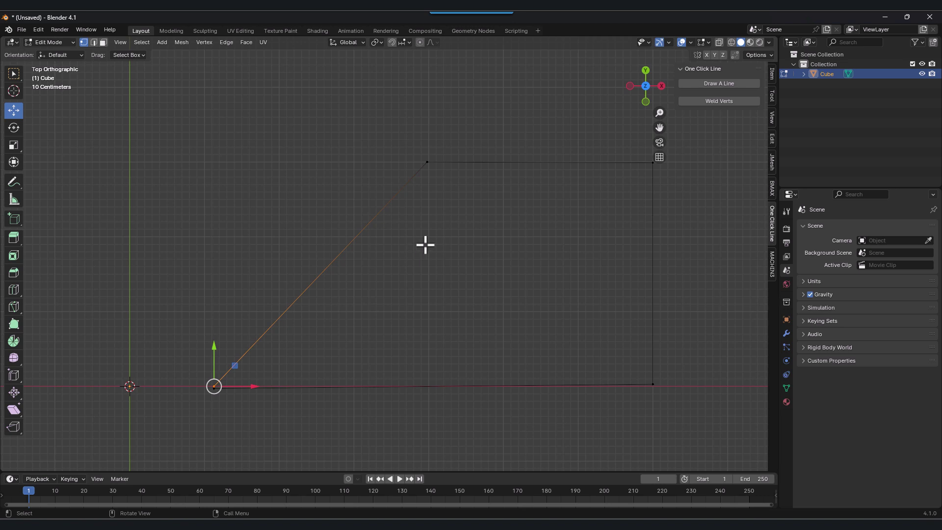
pyautogui.scroll(-4, 423, 245)
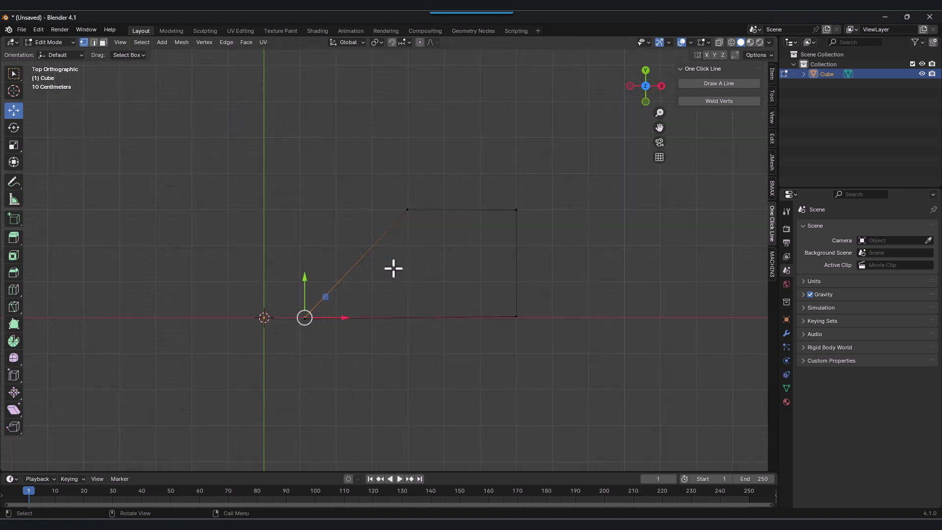
pyautogui.scroll(2, 376, 288)
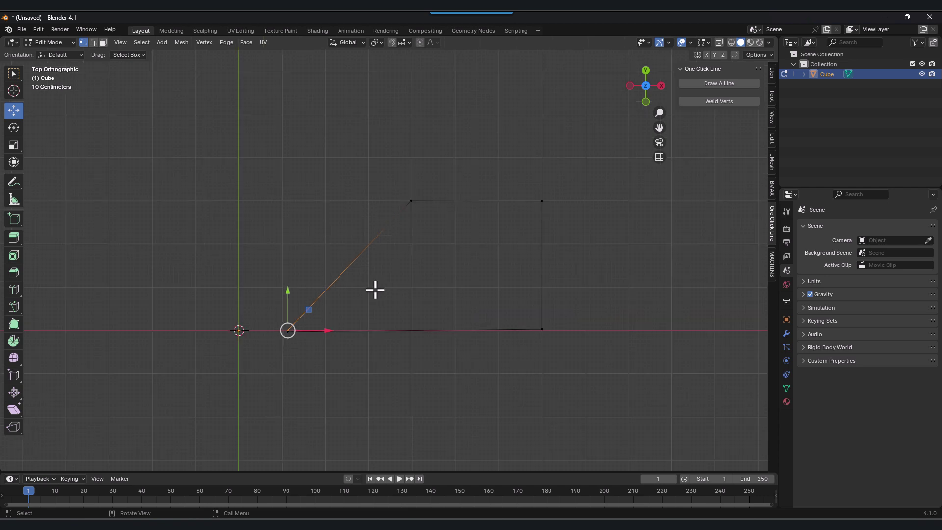
pyautogui.keyDown('shift'); pyautogui.moveTo(382, 293); pyautogui.dragTo(359, 284, button='middle'); pyautogui.keyUp('shift')
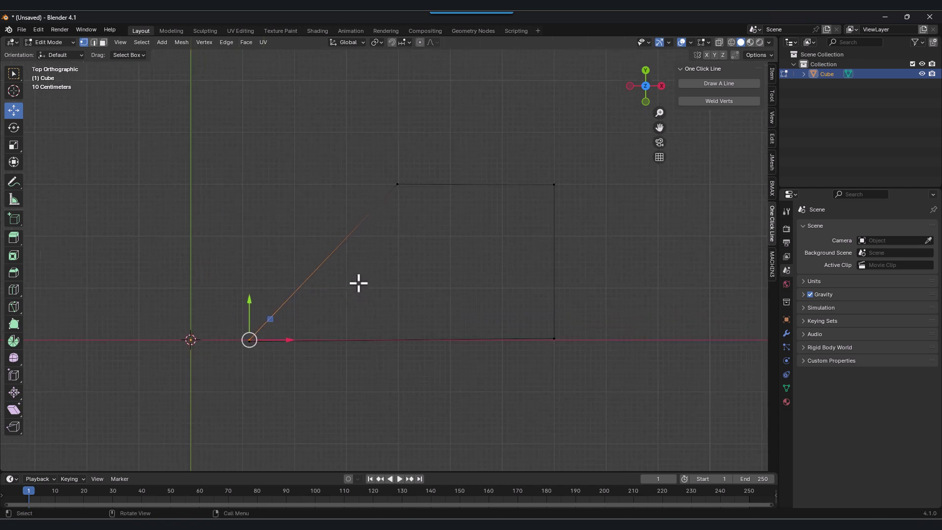
# Step: Select the entire closed outline, fill it with a face and clear the selection
pyautogui.press('a')
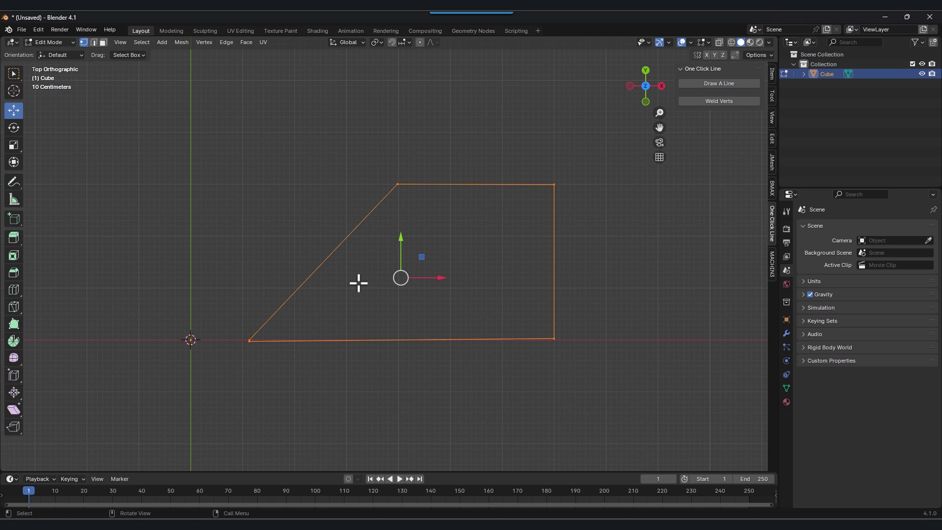
pyautogui.press('f')
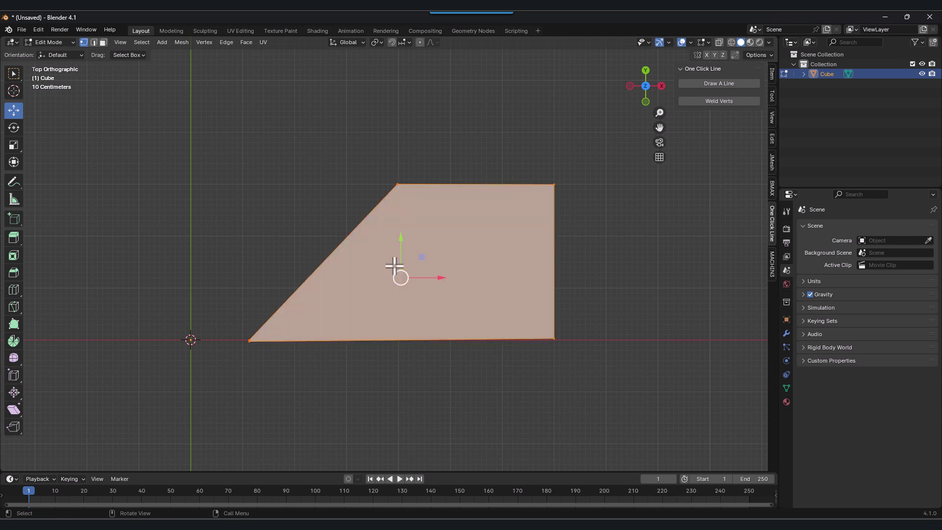
pyautogui.click(289, 238)
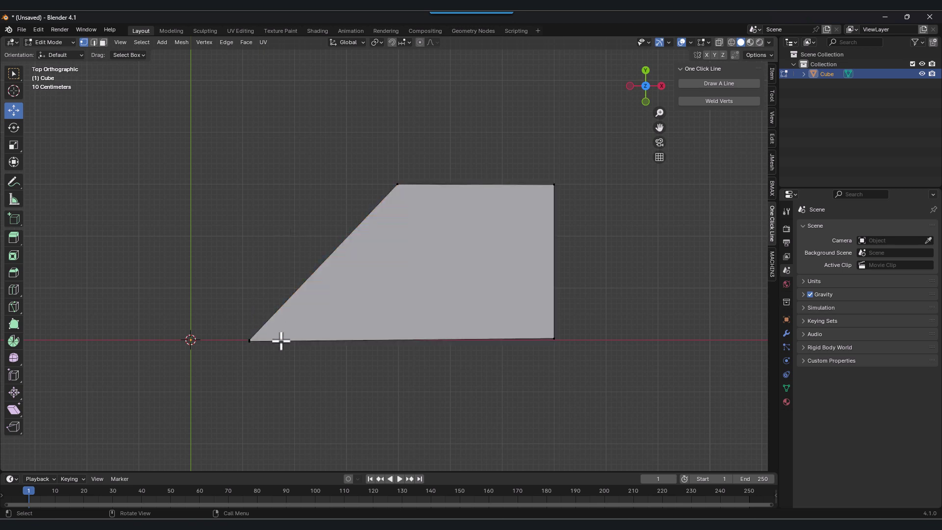
pyautogui.scroll(4, 371, 307)
pyautogui.scroll(1, 371, 307)
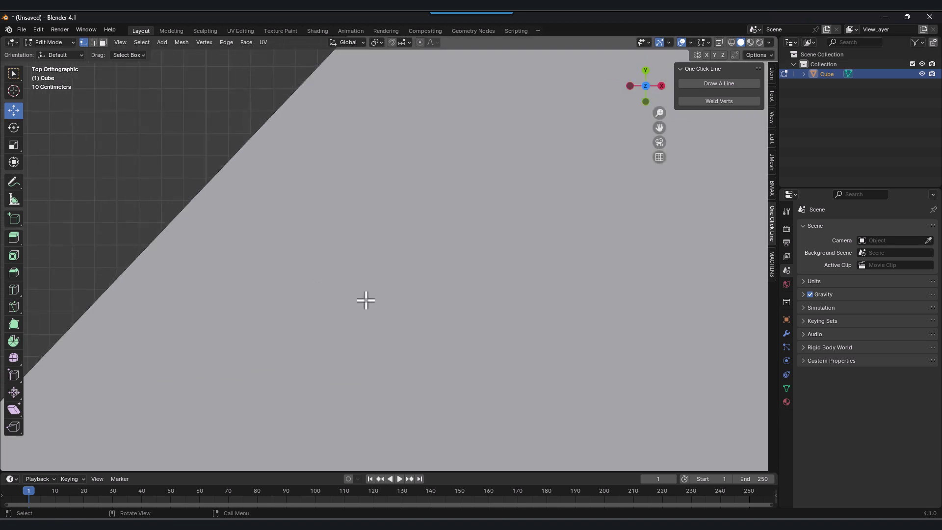
pyautogui.scroll(-6, 367, 301)
# Step: Select the filled face in face mode and extrude it upward into a solid prism
pyautogui.moveTo(373, 295); pyautogui.dragTo(266, 172, button='middle')
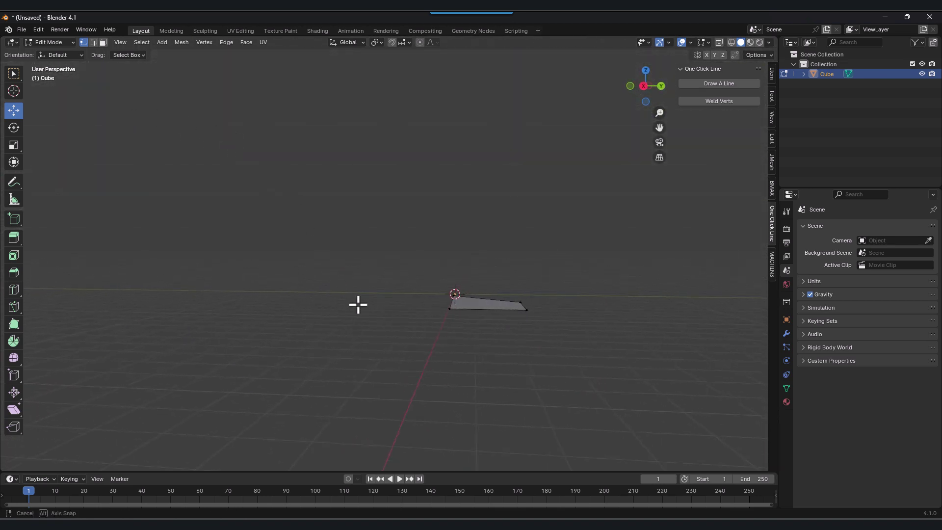
pyautogui.moveTo(358, 305); pyautogui.dragTo(532, 397, button='middle')
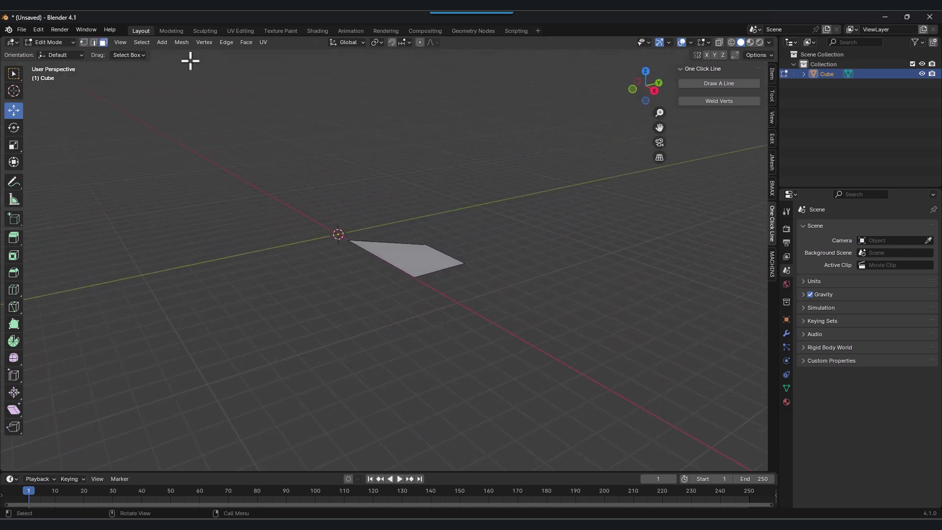
pyautogui.press('3')
pyautogui.click(420, 259)
pyautogui.press('e')
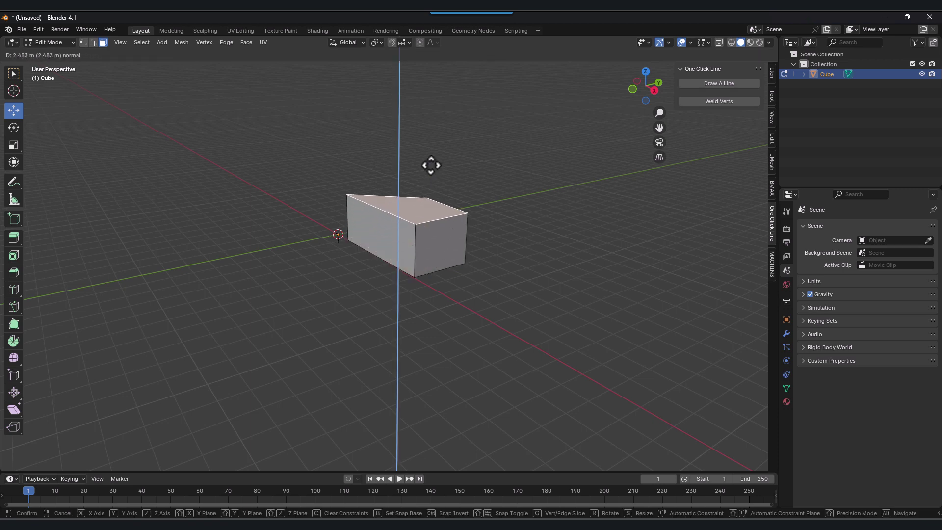
pyautogui.click(458, 162)
pyautogui.moveTo(458, 162); pyautogui.dragTo(715, 278, button='middle')
pyautogui.keyDown('shift'); pyautogui.moveTo(347, 334); pyautogui.dragTo(536, 231, button='middle'); pyautogui.keyUp('shift')
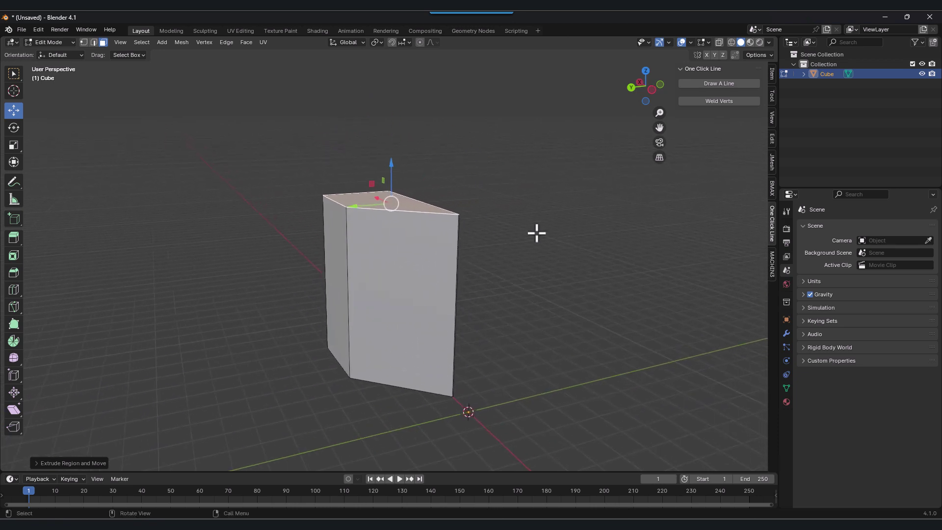
# Step: Return to top view, switch to Object Mode and delete the extruded object
pyautogui.click(652, 90)
pyautogui.click(660, 88)
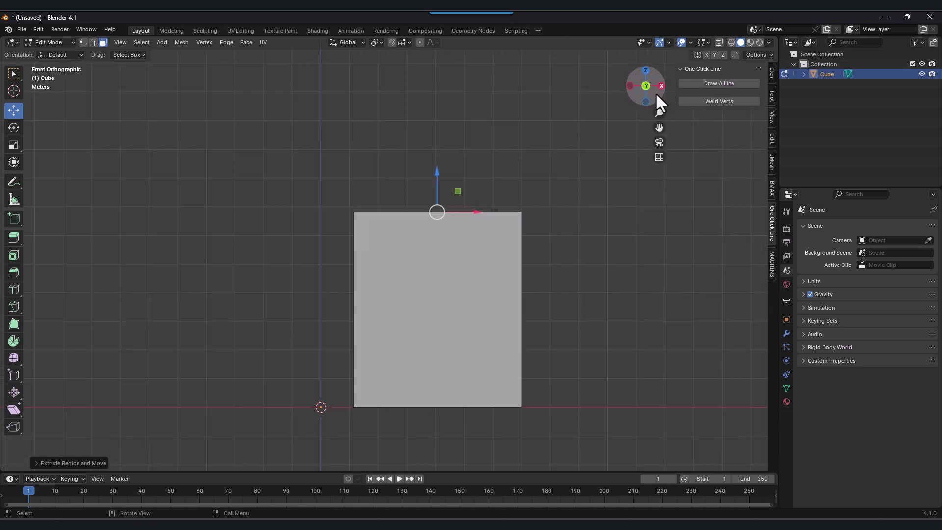
pyautogui.click(646, 70)
pyautogui.keyDown('shift'); pyautogui.moveTo(574, 205); pyautogui.dragTo(390, 168, button='middle'); pyautogui.keyUp('shift')
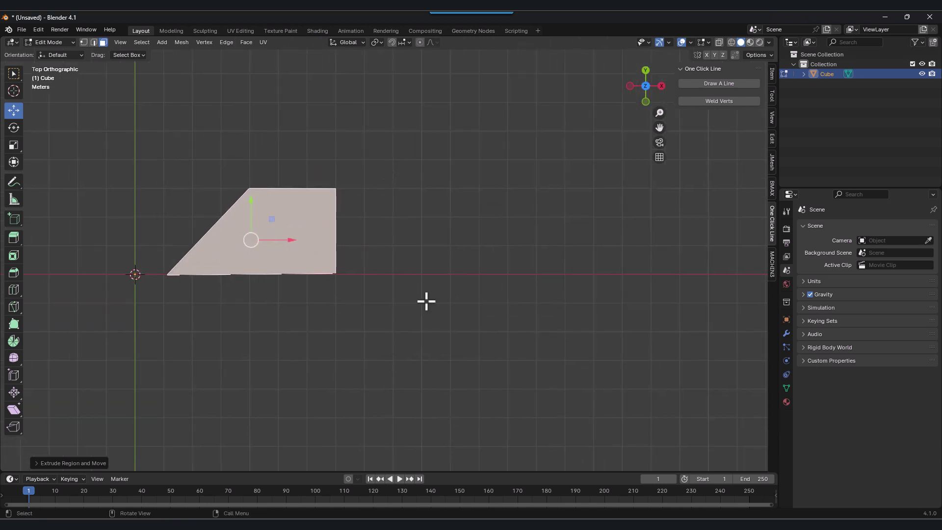
pyautogui.press('x')
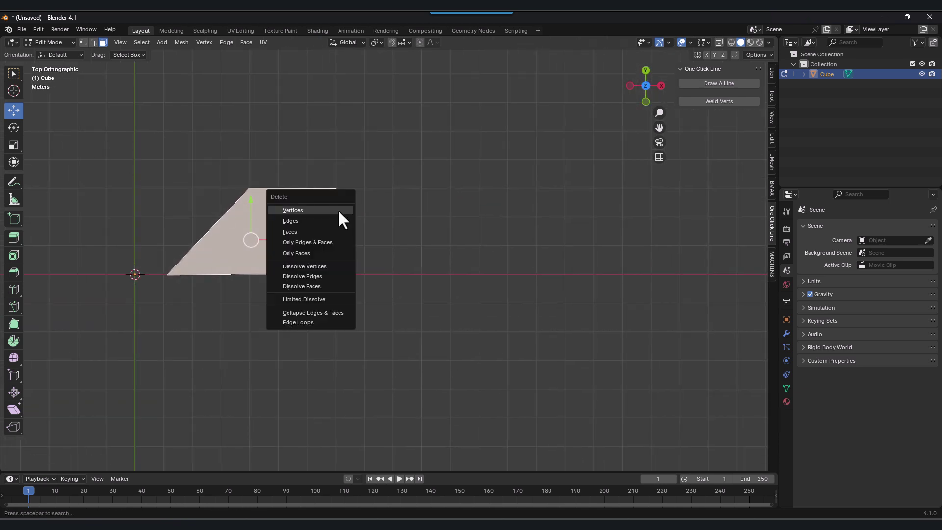
pyautogui.click(209, 141)
pyautogui.click(41, 40)
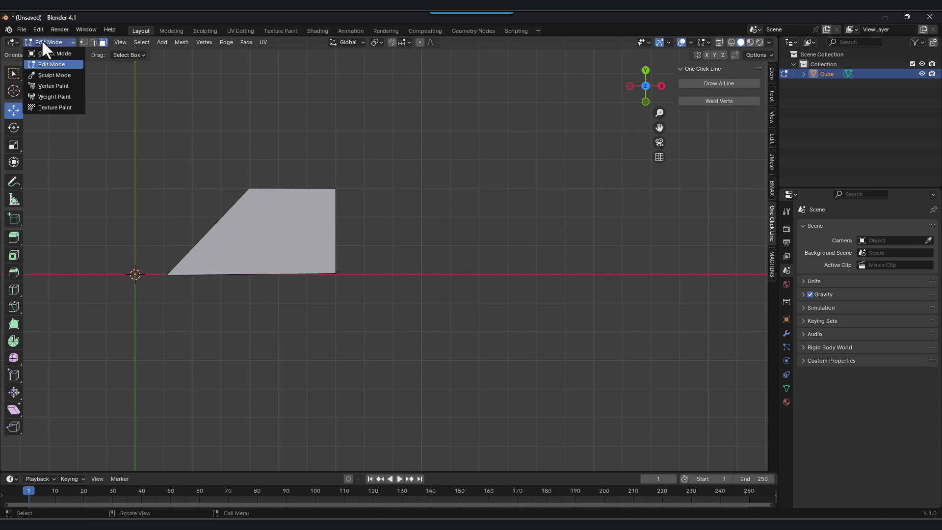
pyautogui.click(45, 51)
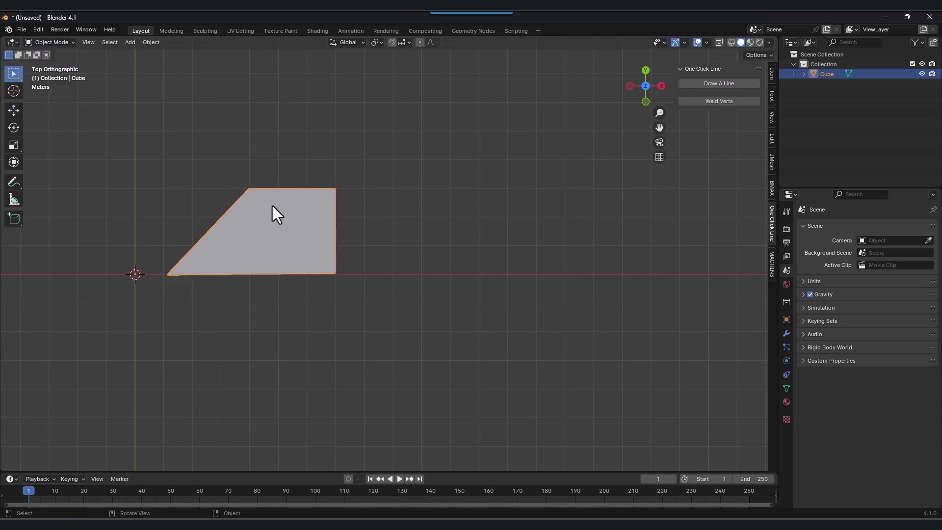
pyautogui.press('Delete')
# Step: Start a new line with Draw A Line and try to box-select its vertex around the origin
pyautogui.keyDown('shift'); pyautogui.moveTo(246, 208); pyautogui.dragTo(368, 222, button='middle'); pyautogui.keyUp('shift')
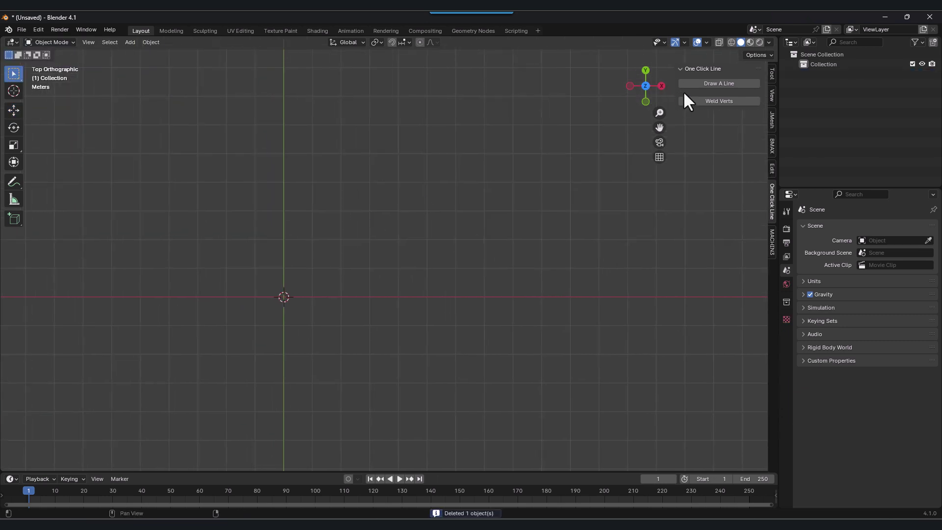
pyautogui.click(719, 83)
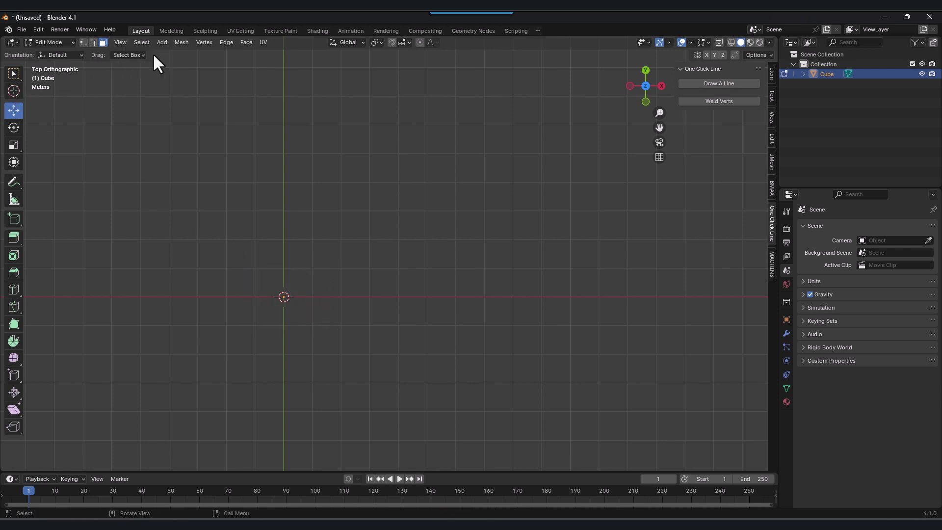
pyautogui.keyDown('shift'); pyautogui.moveTo(343, 312); pyautogui.dragTo(387, 314, button='middle'); pyautogui.keyUp('shift')
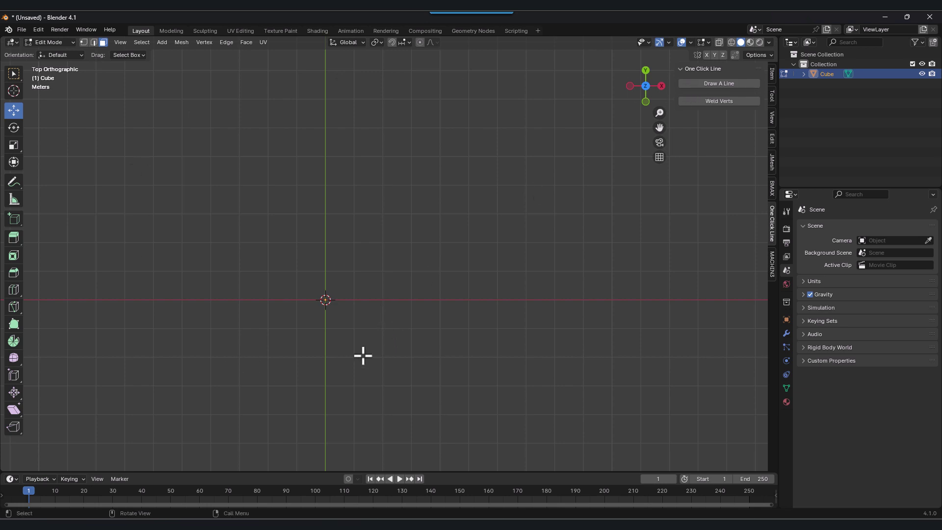
pyautogui.moveTo(399, 341); pyautogui.dragTo(228, 221)
pyautogui.moveTo(456, 359); pyautogui.dragTo(235, 197)
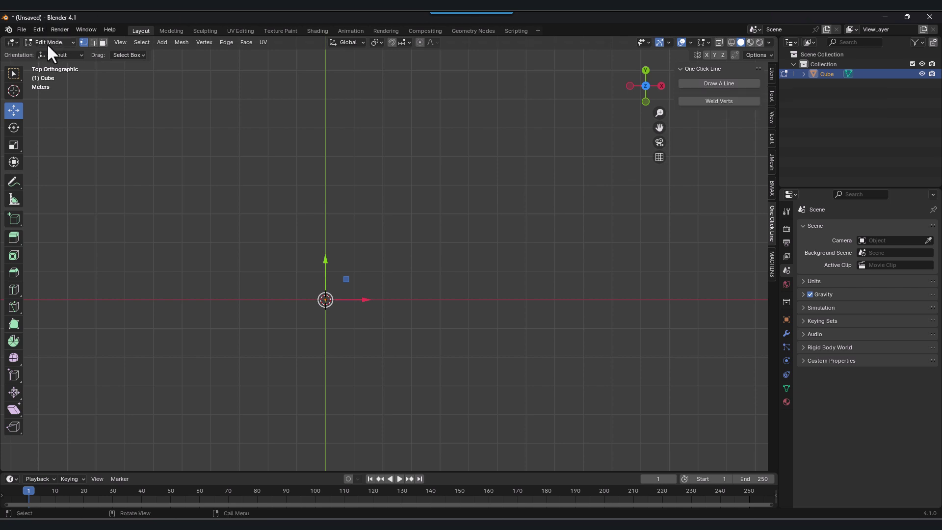
pyautogui.moveTo(385, 346); pyautogui.dragTo(242, 218)
pyautogui.moveTo(505, 278)
pyautogui.mouseDown()
pyautogui.moveTo(393, 337)
pyautogui.moveTo(256, 184)
pyautogui.mouseUp()
# Step: Retry Draw A Line and delete the cube left at the origin
pyautogui.click(716, 82)
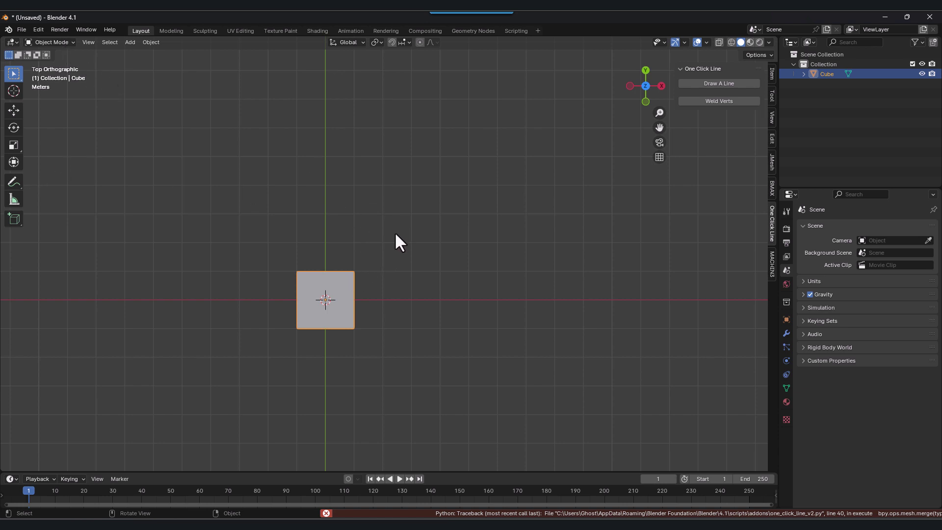
pyautogui.press('Delete')
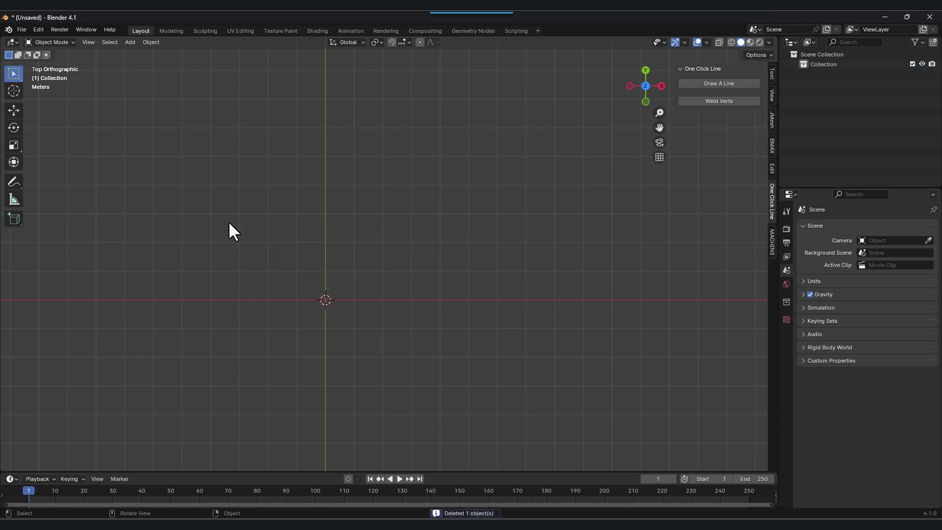
pyautogui.click(717, 87)
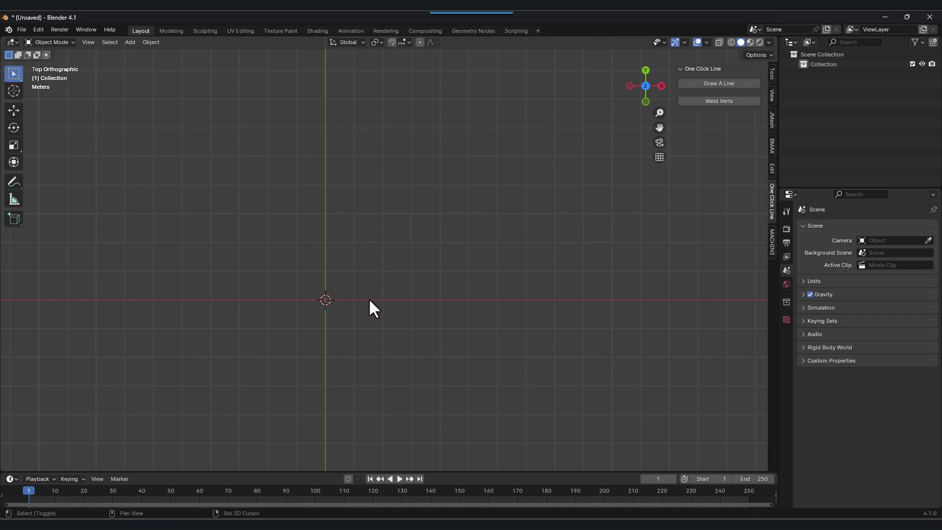
# Step: Start a line with Draw A Line up and right of the origin, extruding it about 1 m down and 1 m right
pyautogui.keyDown('shift'); pyautogui.moveTo(370, 301); pyautogui.dragTo(422, 283, button='middle'); pyautogui.keyUp('shift')
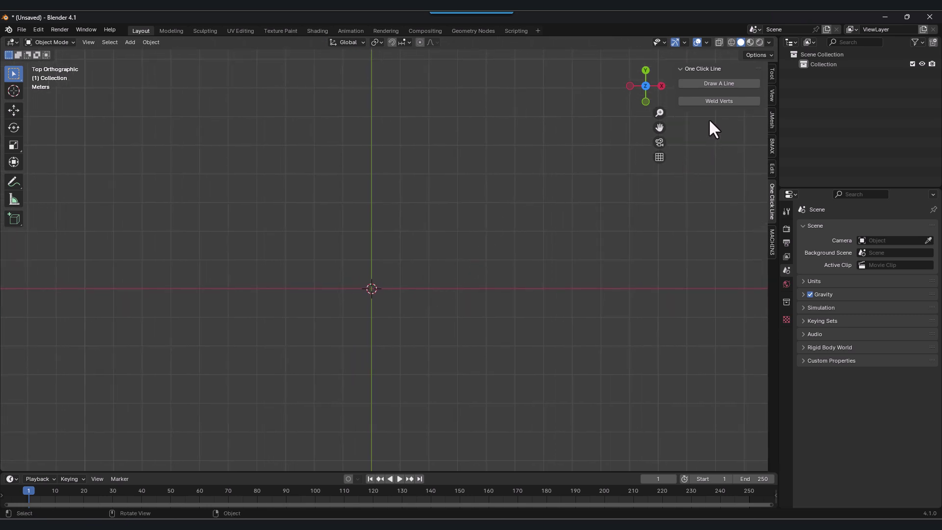
pyautogui.keyDown('shift'); pyautogui.moveTo(460, 276); pyautogui.dragTo(460, 276, button='middle'); pyautogui.keyUp('shift')
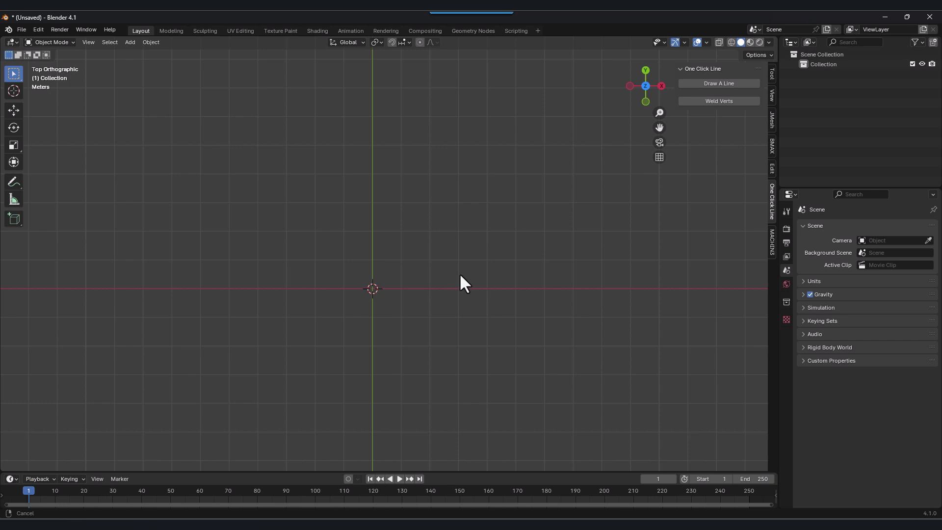
pyautogui.click(721, 85)
pyautogui.moveTo(394, 292); pyautogui.dragTo(450, 254)
pyautogui.press('e')
pyautogui.rightClick(421, 250)
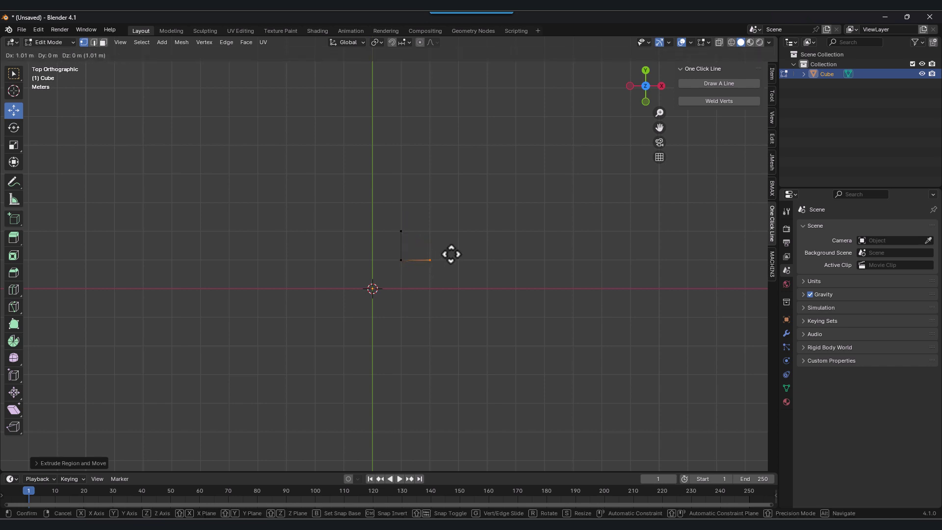
pyautogui.click(450, 256)
# Step: Extrude the end vertex about 3 m down, 1 m left and 1 m down to form the left side of the I-shape
pyautogui.press('e')
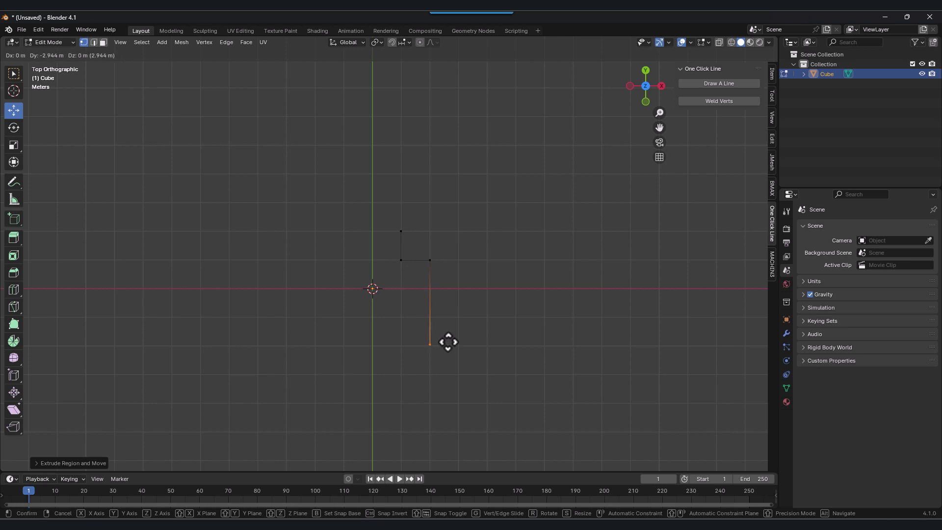
pyautogui.click(448, 343)
pyautogui.press('e')
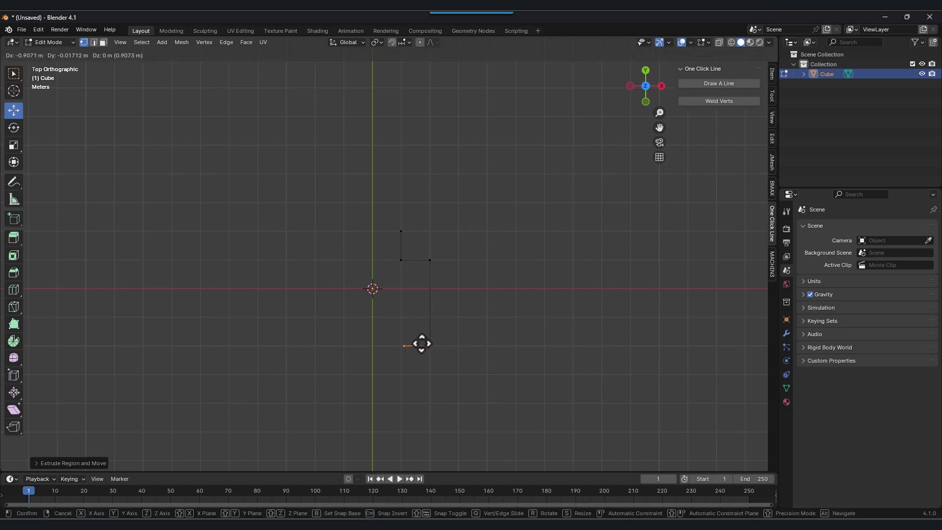
pyautogui.click(418, 344)
pyautogui.press('e')
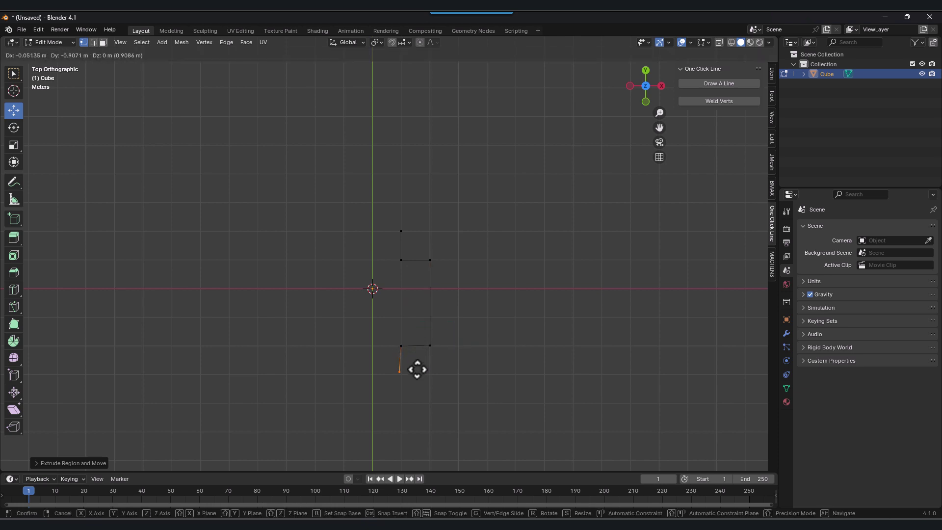
pyautogui.click(420, 372)
# Step: Extrude the bottom flange about 4 m right, 1 m up and 1 m back left
pyautogui.press('e')
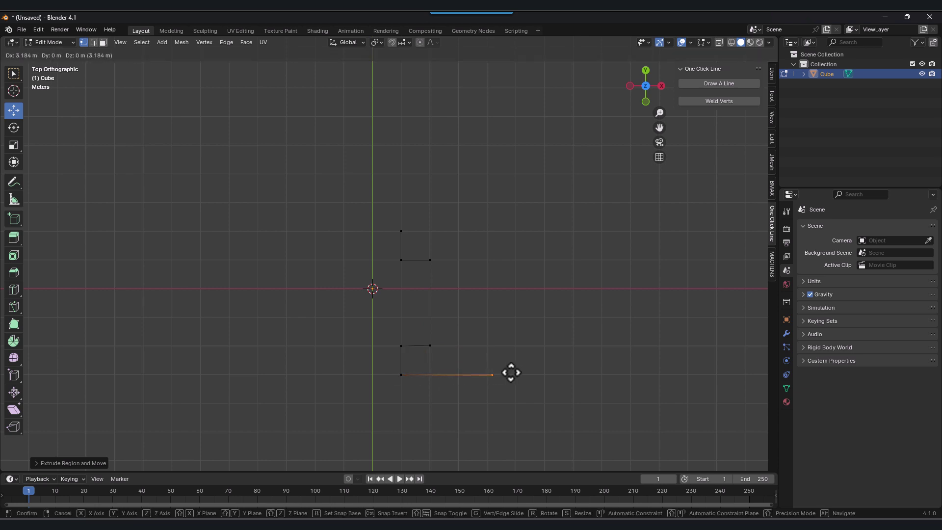
pyautogui.click(533, 373)
pyautogui.press('e')
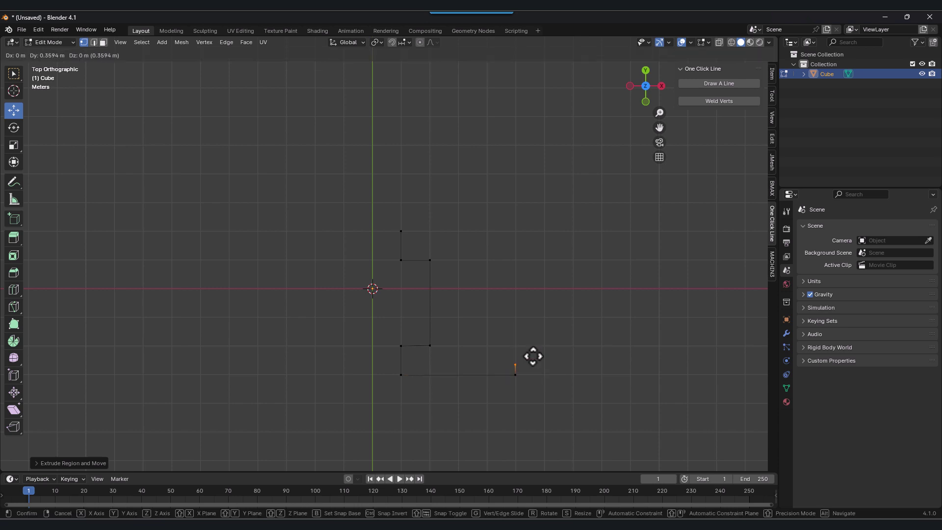
pyautogui.click(534, 343)
pyautogui.press('e')
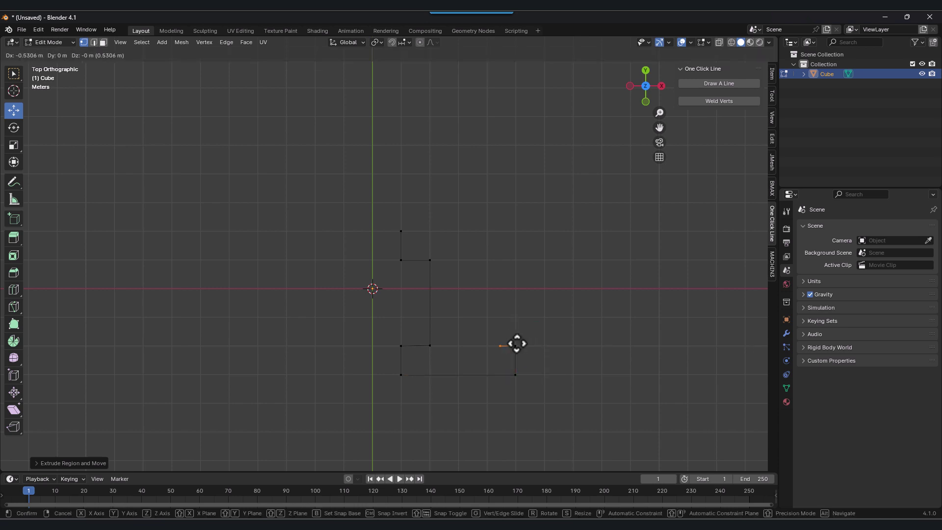
pyautogui.click(505, 344)
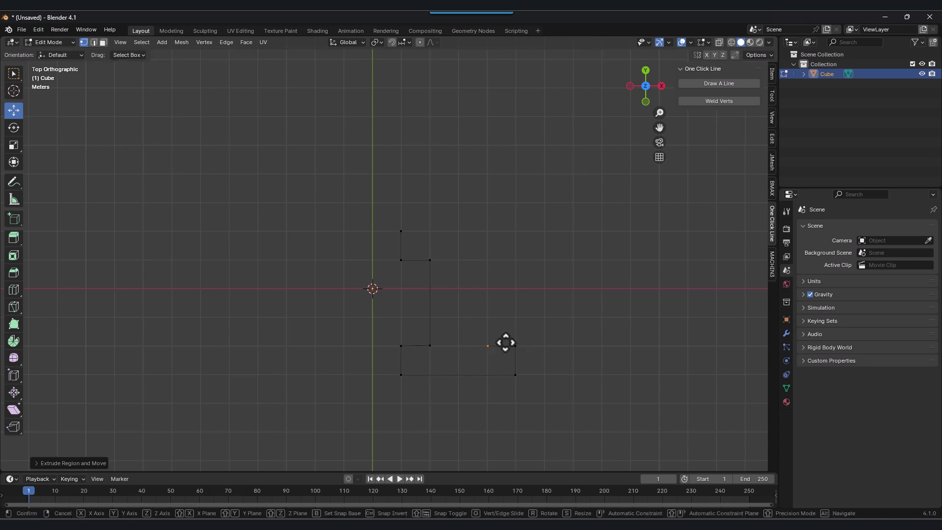
# Step: Extrude the right side of the I-shape about 3 m up, 1 m right and 1 m up
pyautogui.press('e')
pyautogui.click(505, 258)
pyautogui.press('e')
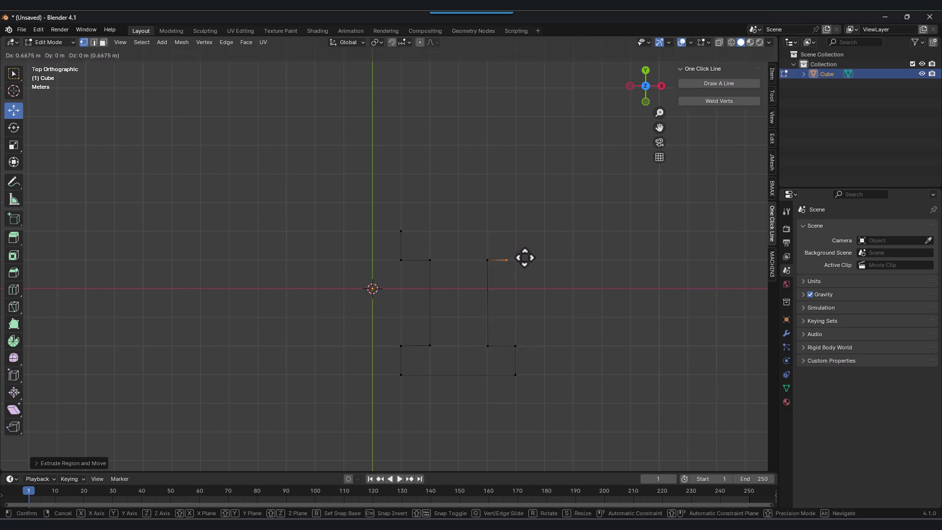
pyautogui.click(535, 257)
pyautogui.press('e')
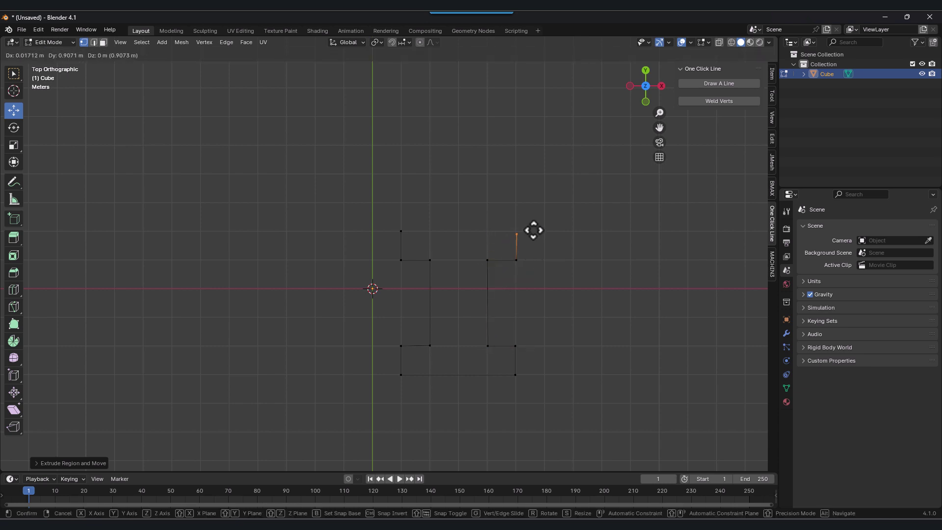
pyautogui.click(533, 227)
# Step: Close the I-shape by extruding its top edge back to the start vertex, join the ends with Weld Verts and select the whole outline
pyautogui.press('e')
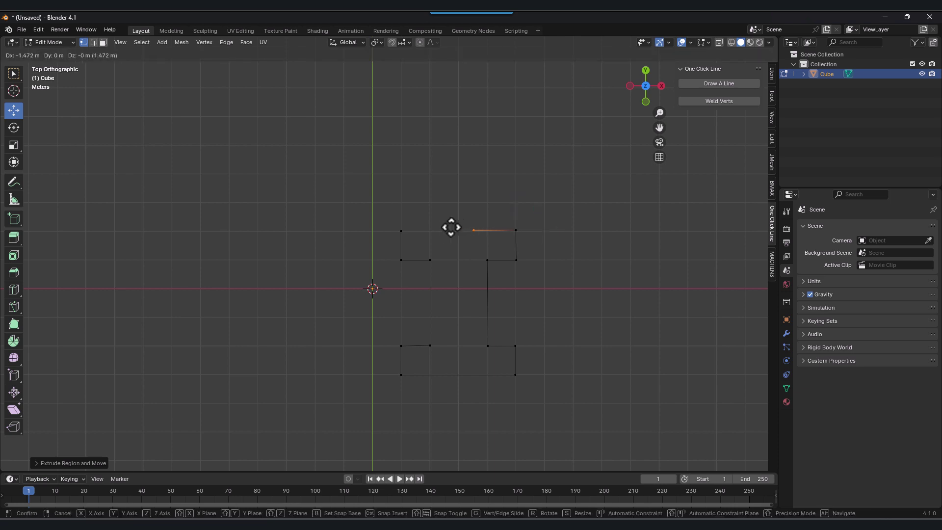
pyautogui.click(390, 228)
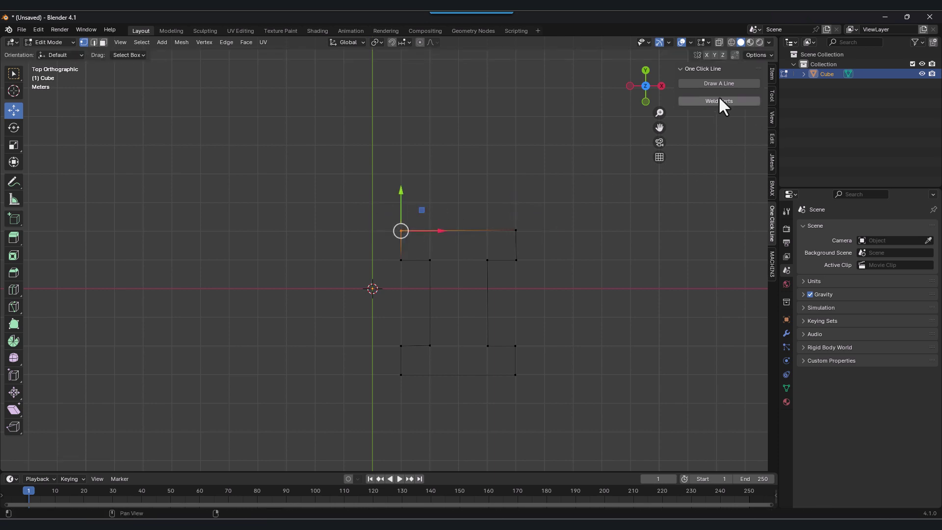
pyautogui.press('a')
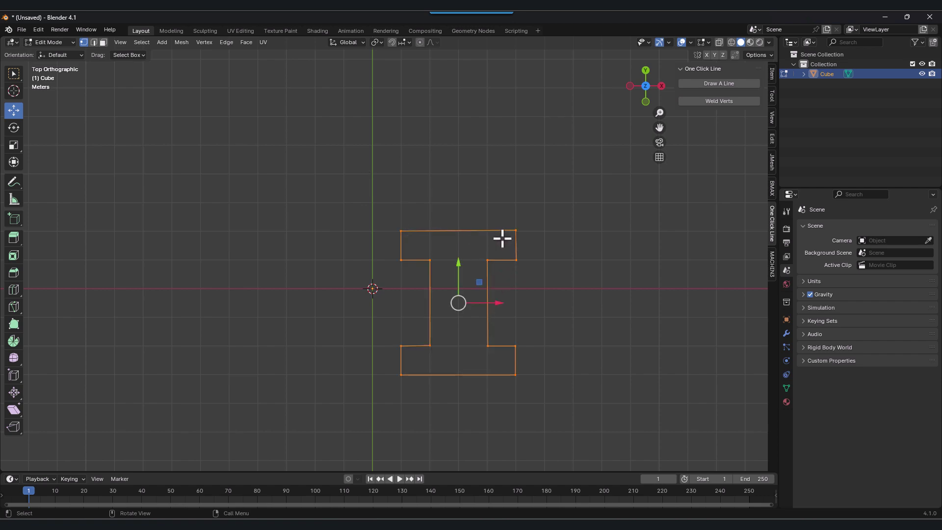
# Step: Fill the I-shaped outline with a face and extrude that face upward into a tall column
pyautogui.press('f')
pyautogui.hotkey('alt', 'a')
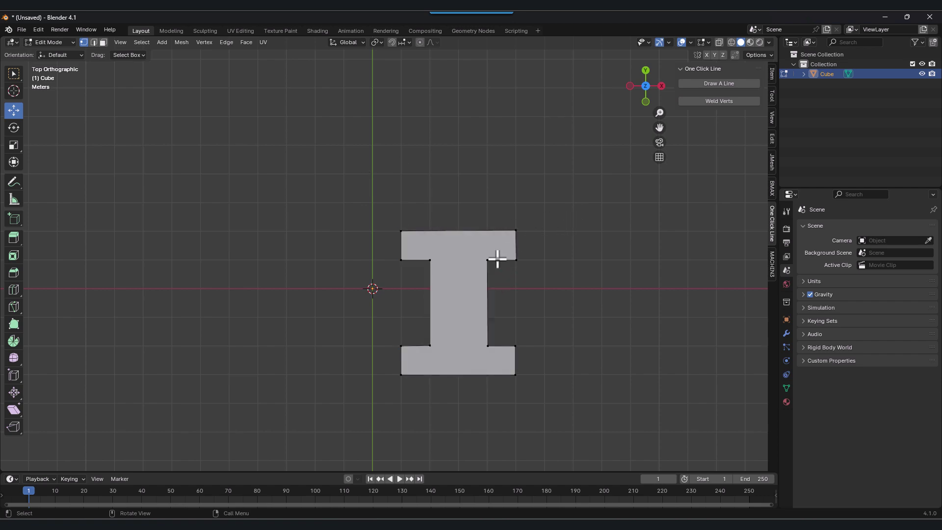
pyautogui.moveTo(476, 299); pyautogui.dragTo(330, 57, button='middle')
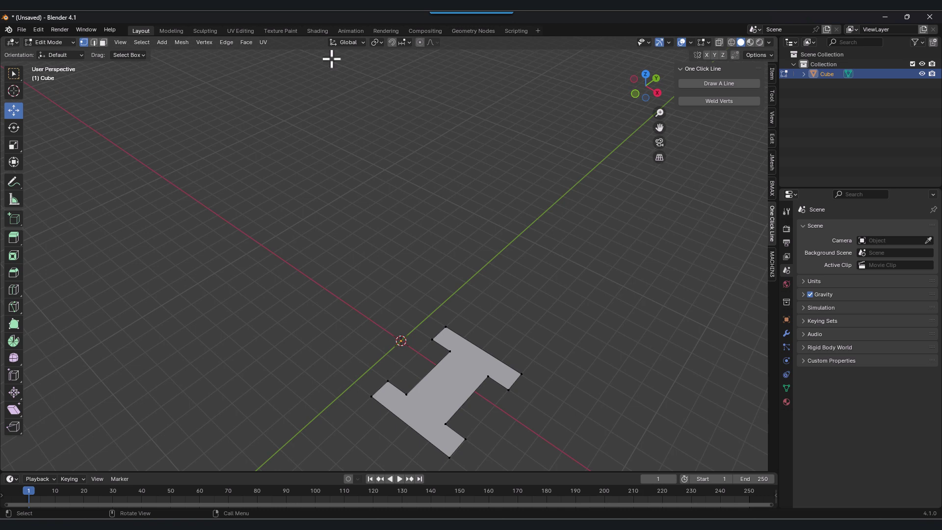
pyautogui.click(103, 42)
pyautogui.click(458, 380)
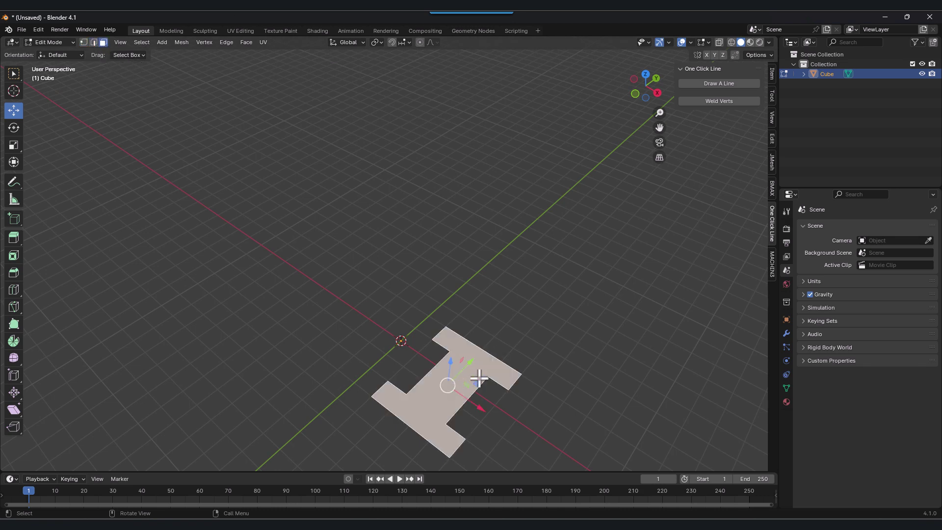
pyautogui.press('e')
pyautogui.click(508, 94)
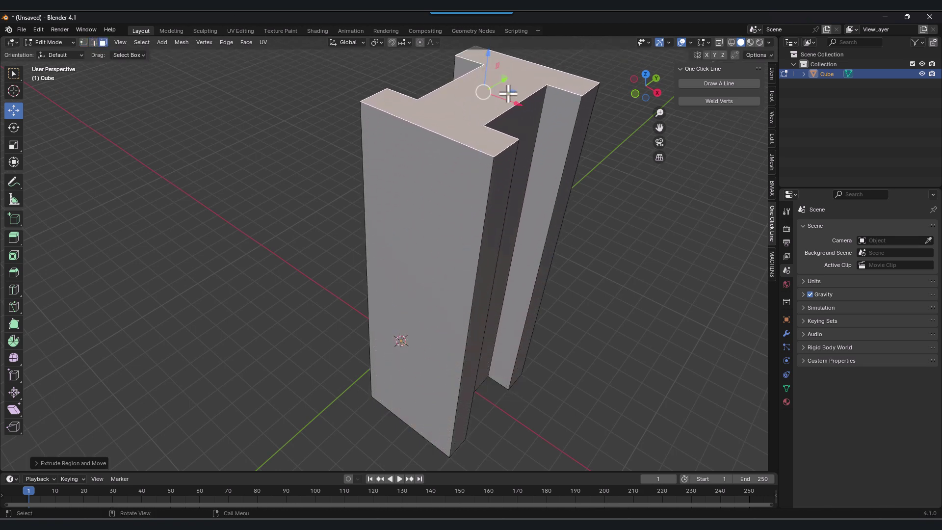
# Step: Check the I-shaped column in wireframe shading and return to Object Mode
pyautogui.scroll(-6, 528, 195)
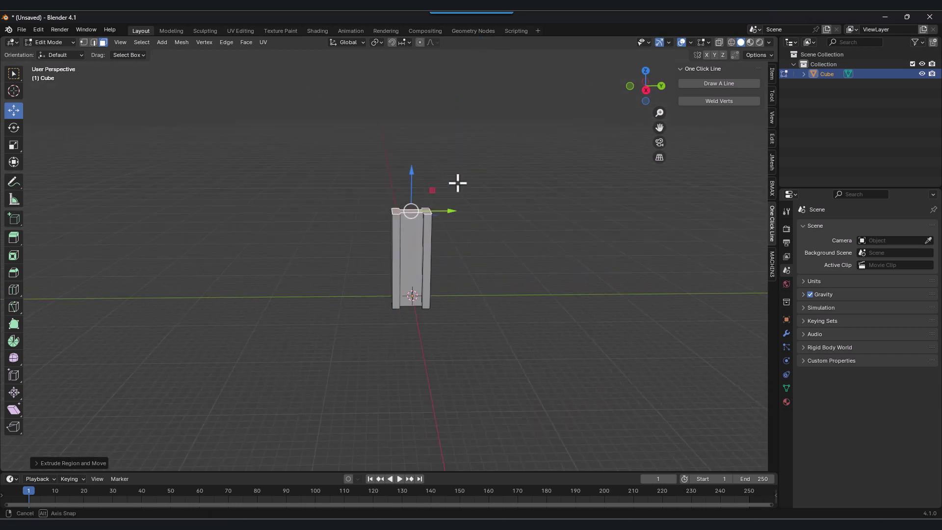
pyautogui.scroll(2, 496, 221)
pyautogui.hotkey('shift', 'z')
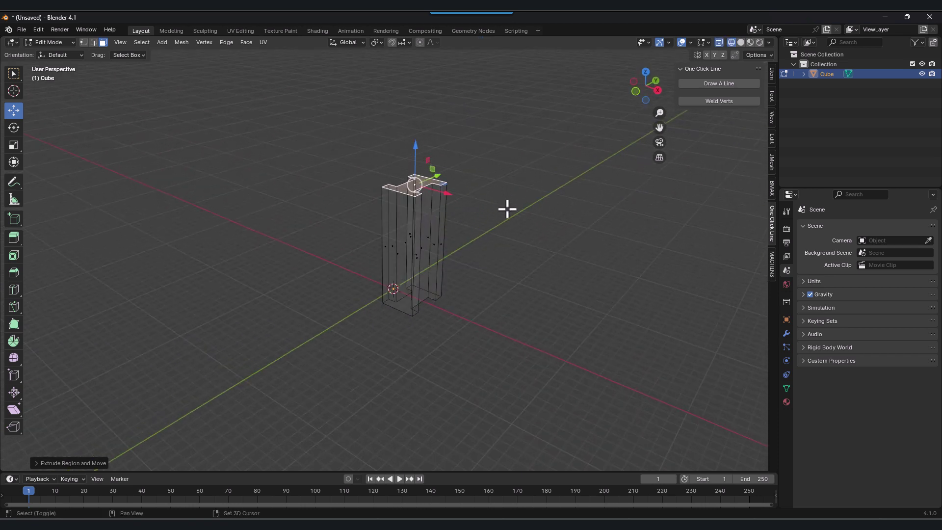
pyautogui.hotkey('shift', 'z')
pyautogui.click(51, 42)
pyautogui.click(37, 53)
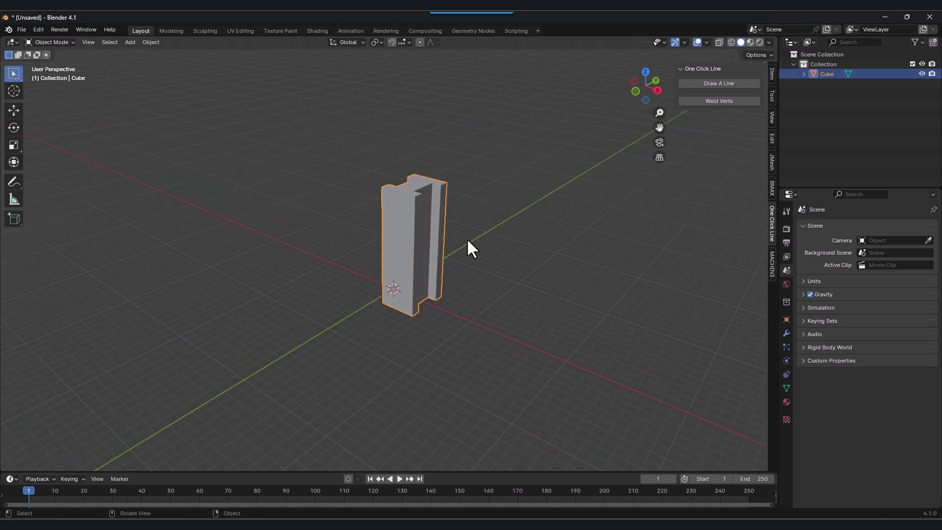
pyautogui.moveTo(453, 218); pyautogui.dragTo(5, 179, button='middle')
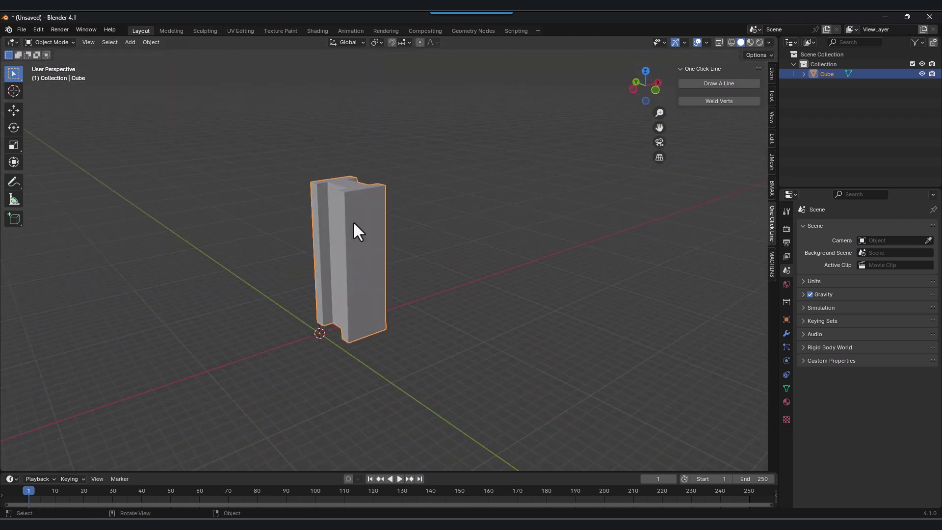
pyautogui.scroll(-3, 272, 240)
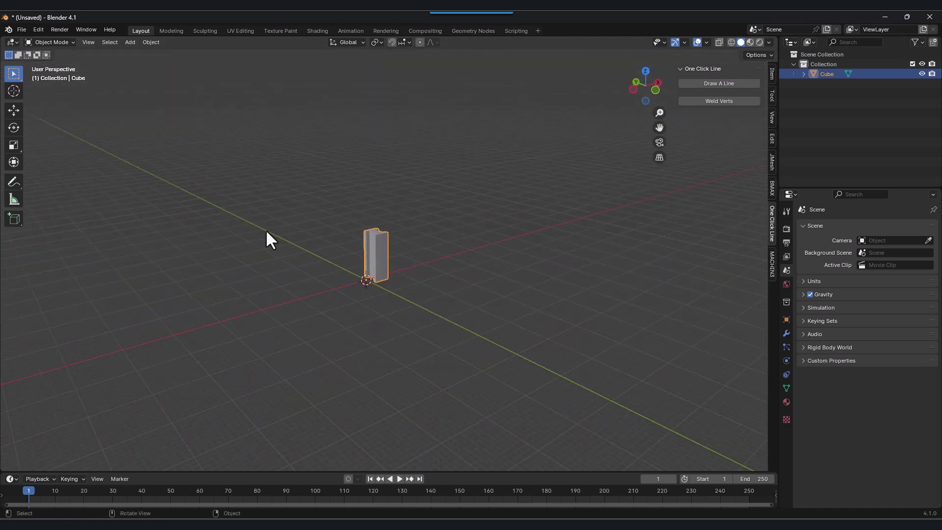
# Step: Add a new line object with Draw A Line in top view and move its vertex well above and right of the column
pyautogui.click(645, 71)
pyautogui.click(714, 83)
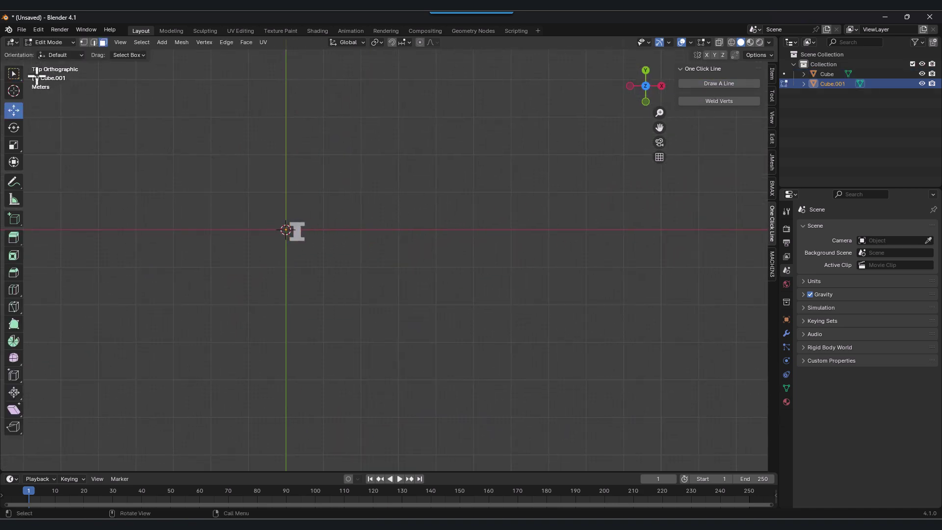
pyautogui.click(84, 42)
pyautogui.moveTo(319, 263); pyautogui.dragTo(223, 170)
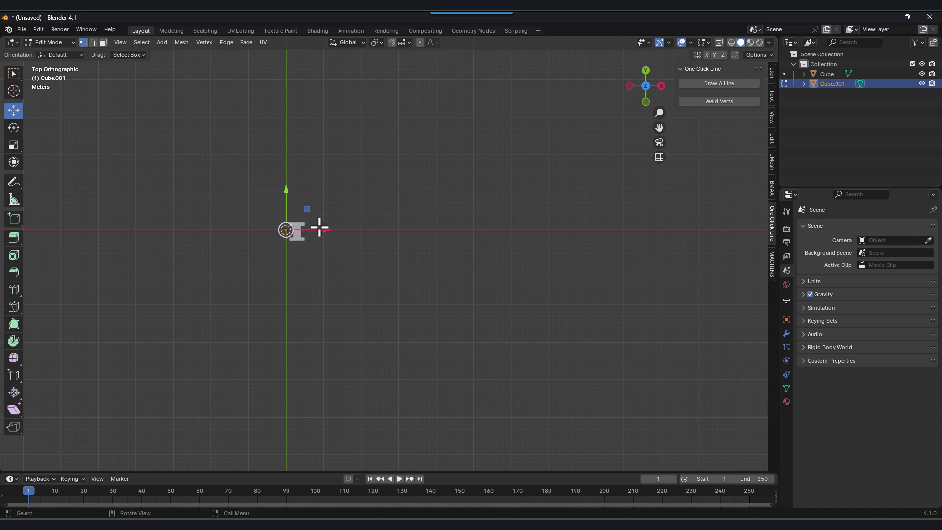
pyautogui.moveTo(319, 228); pyautogui.dragTo(321, 229)
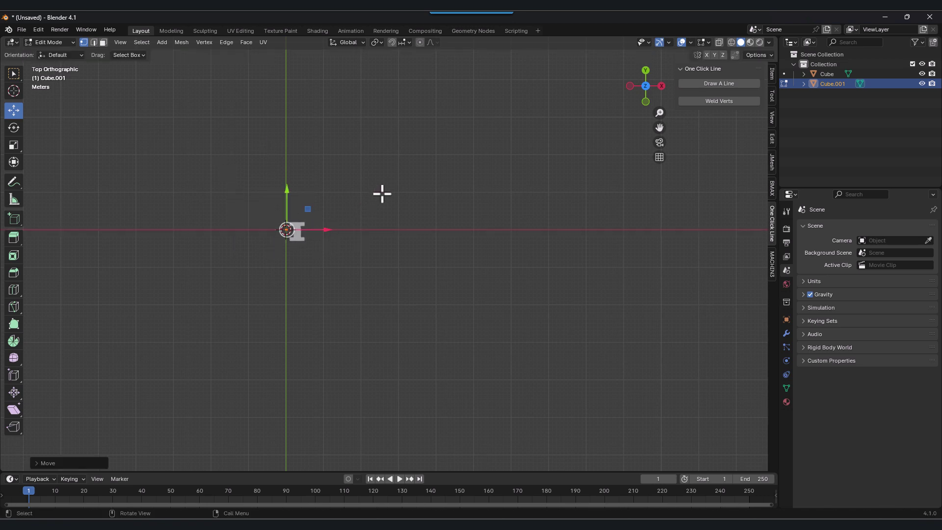
pyautogui.press('g')
pyautogui.click(527, 109)
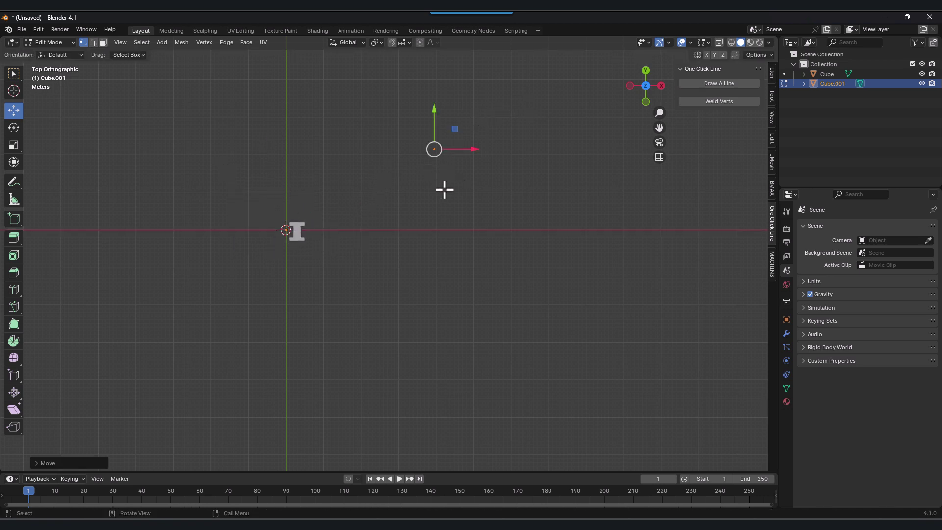
# Step: Extrude the vertex up-right, right and slightly down, down-left, and along the red X axis to the left for the outline's right and bottom edges
pyautogui.press('e')
pyautogui.click(515, 119)
pyautogui.press('e')
pyautogui.click(619, 152)
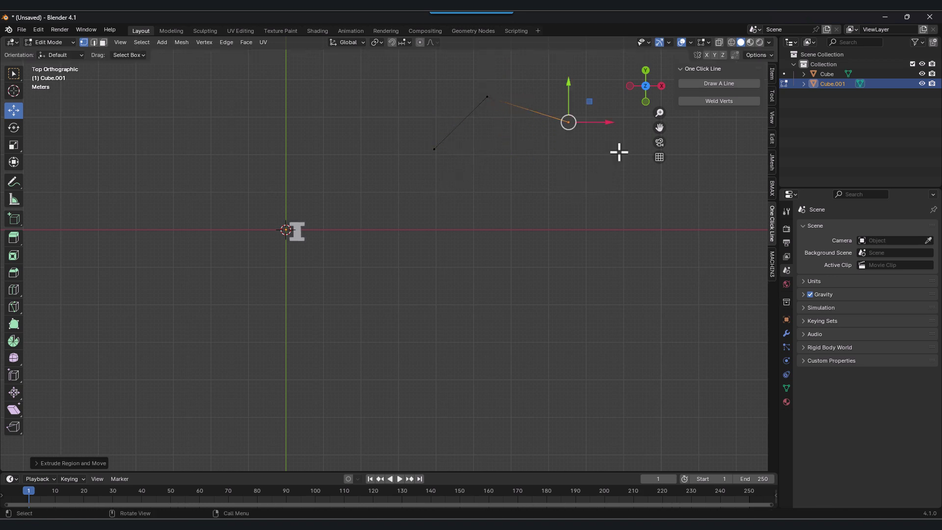
pyautogui.press('e')
pyautogui.click(566, 258)
pyautogui.press('e')
pyautogui.click(433, 278)
# Step: Extrude the left edges up-left and up-right, a notch edge steeply down, and a closing edge back to the start vertex
pyautogui.press('e')
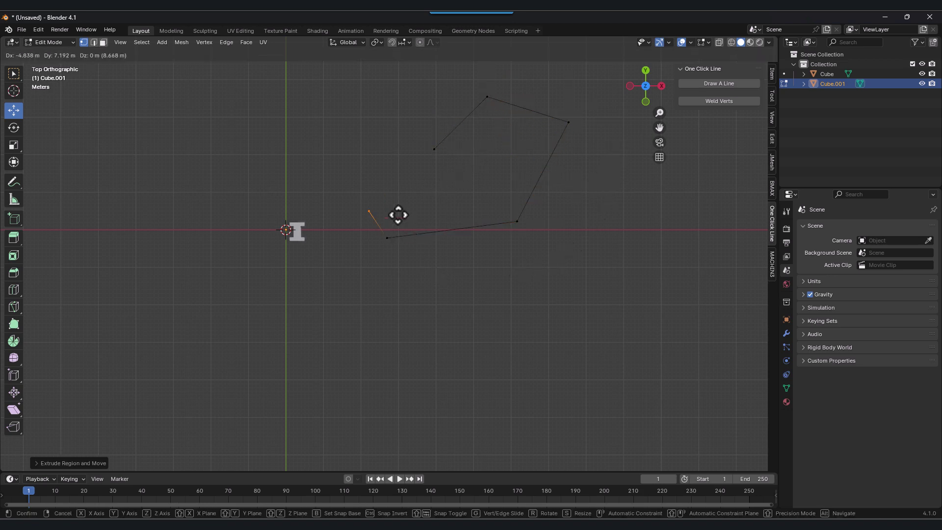
pyautogui.click(372, 147)
pyautogui.press('e')
pyautogui.click(425, 116)
pyautogui.press('e')
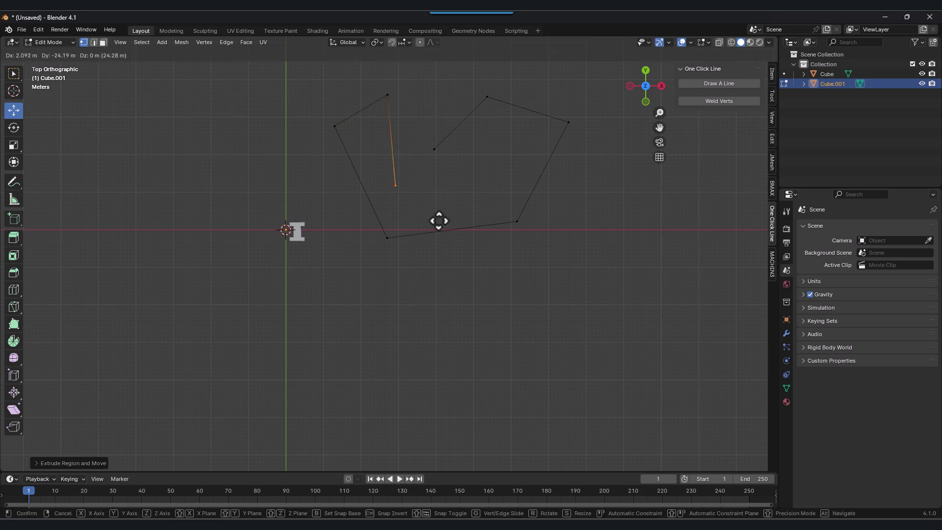
pyautogui.click(451, 240)
pyautogui.press('e')
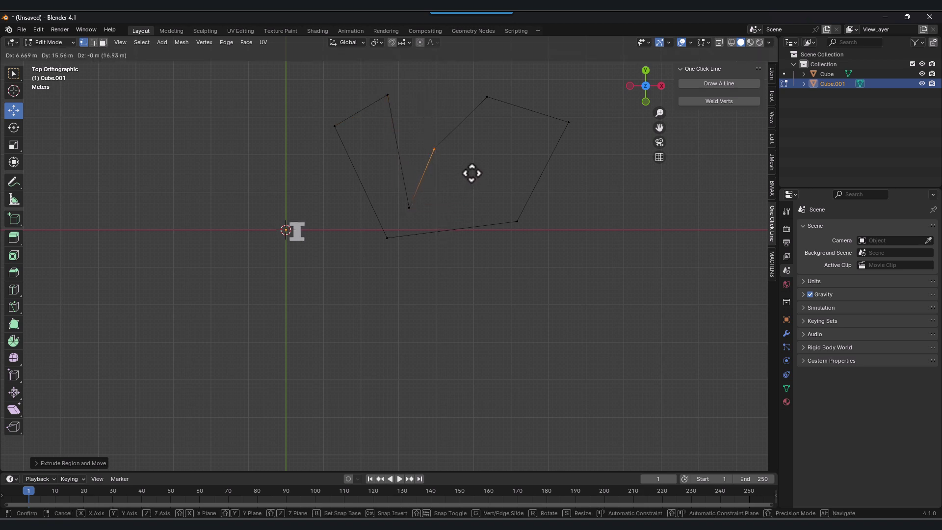
pyautogui.click(473, 173)
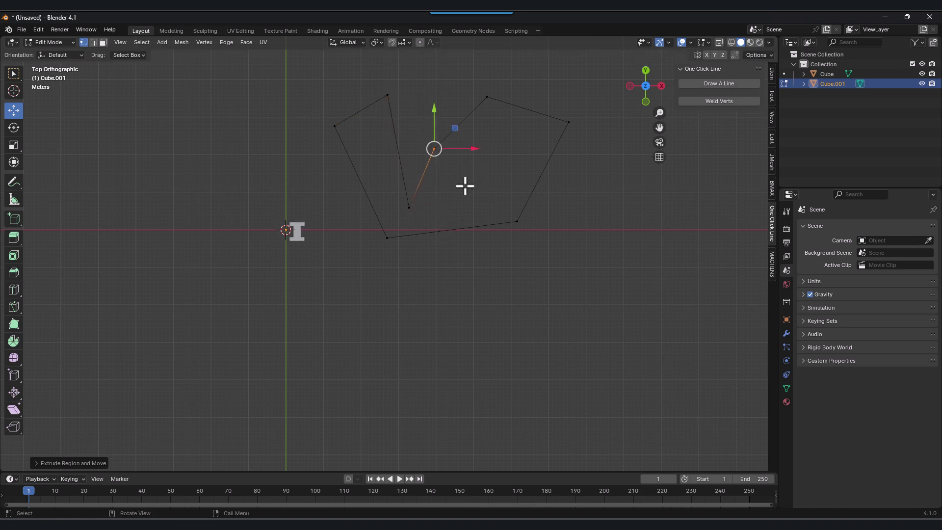
# Step: Join the outline's overlapping end vertices with Weld Verts, select the whole outline and fill it with a face
pyautogui.click(718, 102)
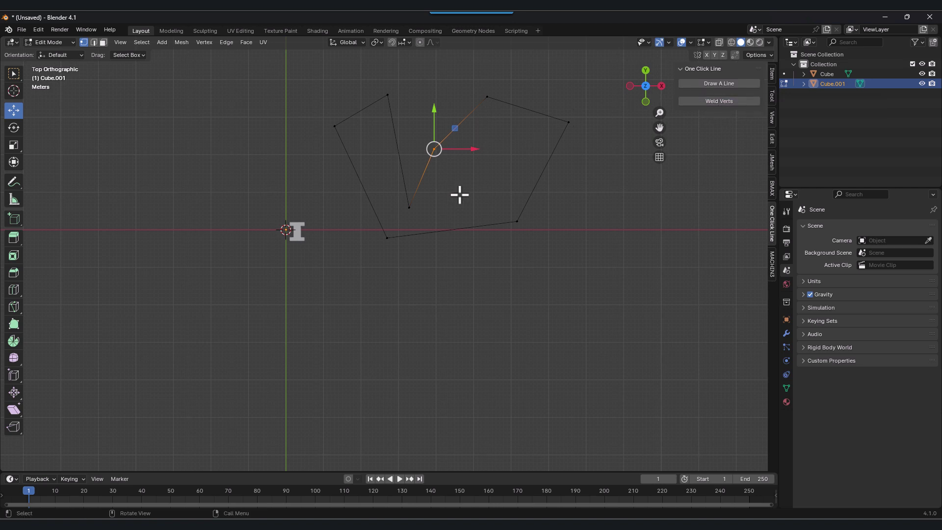
pyautogui.press('a')
pyautogui.press('f')
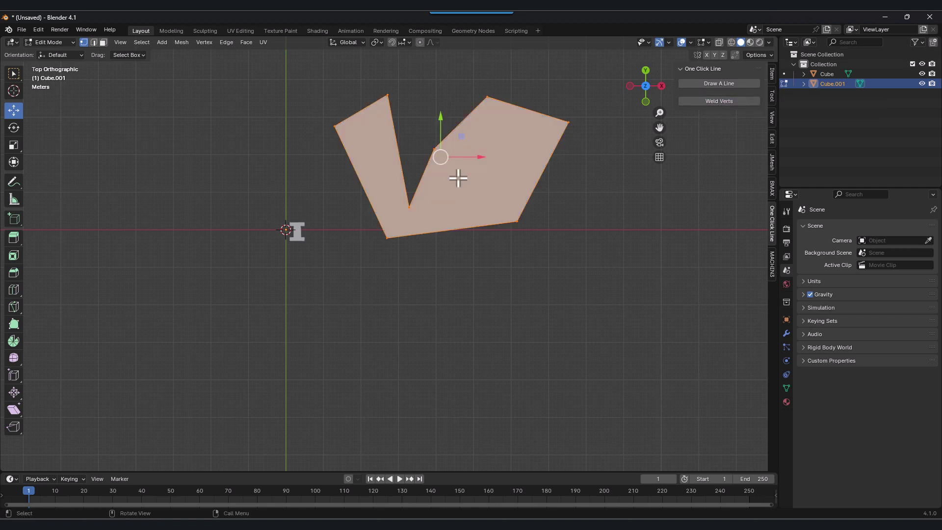
# Step: Switch to face selection in a perspective view and extrude the notched face upward into a tall block
pyautogui.moveTo(470, 227); pyautogui.dragTo(444, 442, button='middle')
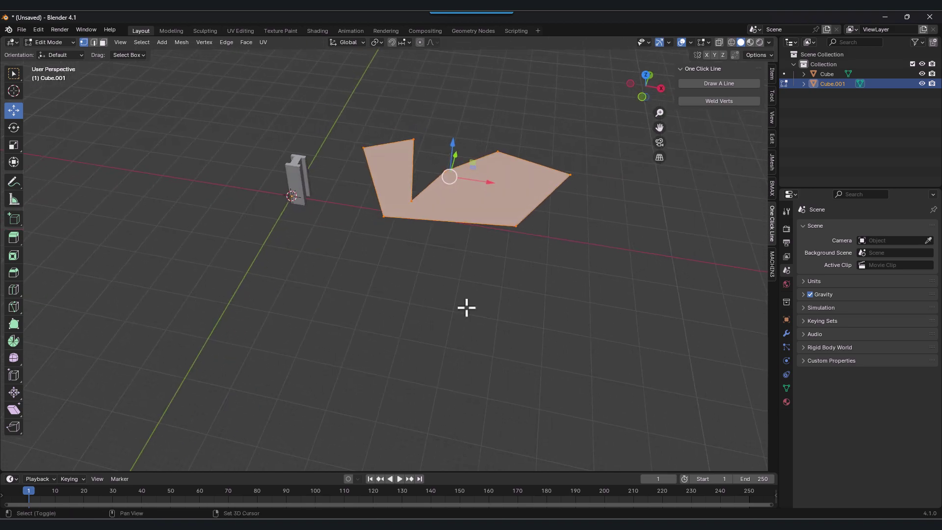
pyautogui.keyDown('shift'); pyautogui.moveTo(466, 307); pyautogui.dragTo(325, 345, button='middle'); pyautogui.keyUp('shift')
pyautogui.keyDown('shift'); pyautogui.moveTo(294, 299); pyautogui.dragTo(364, 279, button='middle'); pyautogui.keyUp('shift')
pyautogui.click(103, 42)
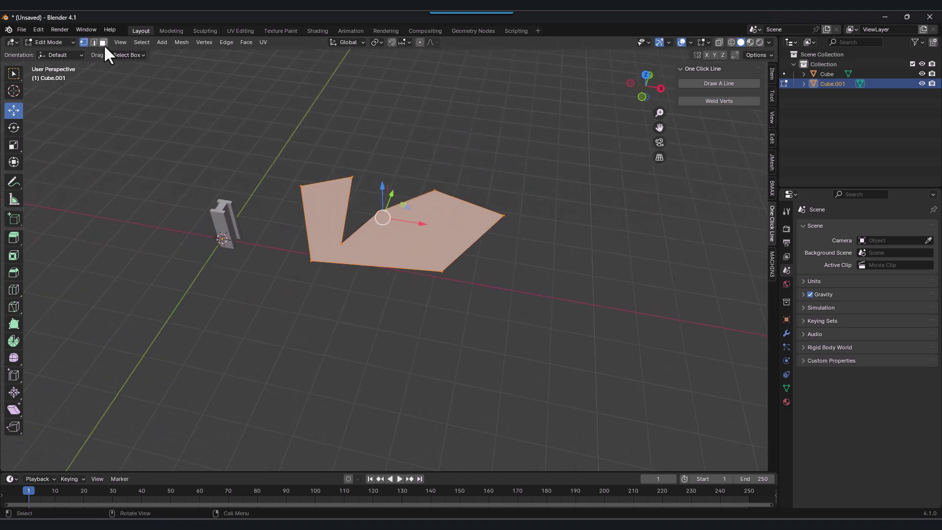
pyautogui.press('e')
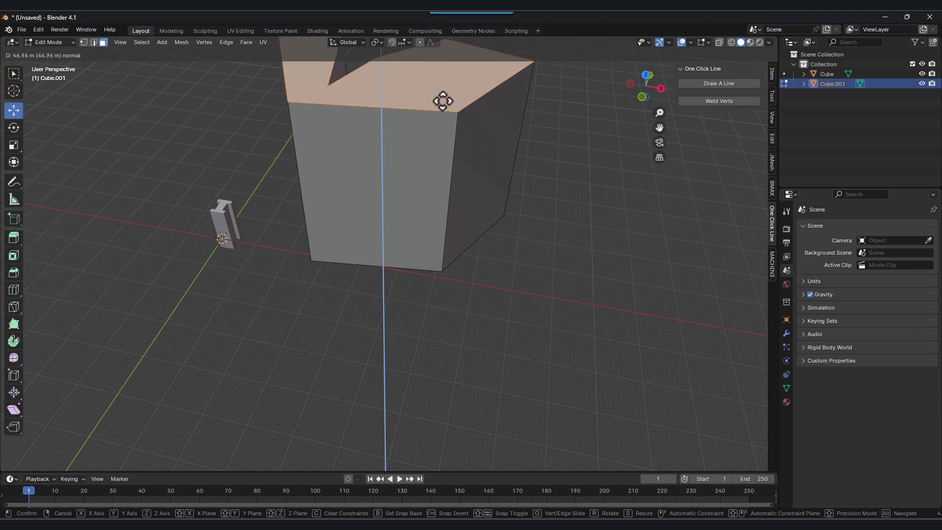
pyautogui.click(439, 123)
# Step: Subdivide the wide rectangular side face next to the block's notch with 2 cuts and clear the selection
pyautogui.scroll(-2, 439, 198)
pyautogui.scroll(-3, 439, 198)
pyautogui.moveTo(482, 198); pyautogui.dragTo(694, 152, button='middle')
pyautogui.scroll(6, 387, 223)
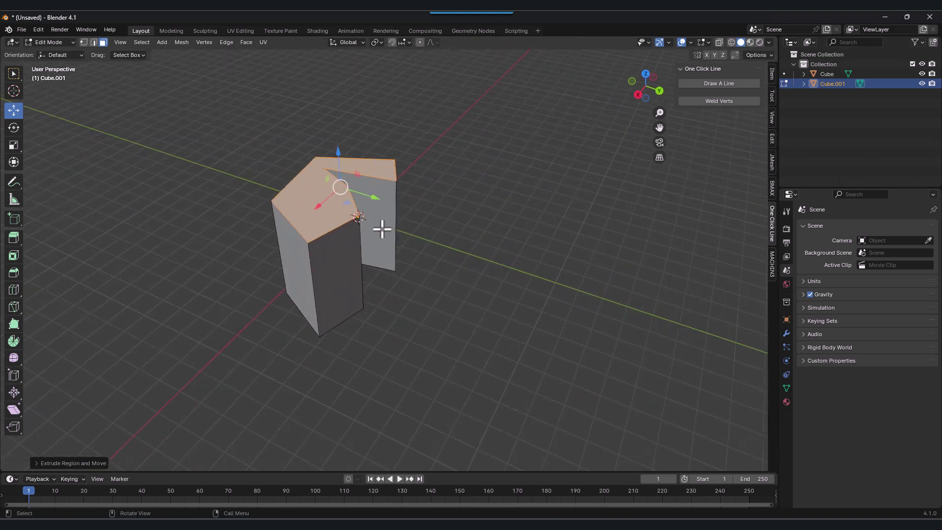
pyautogui.moveTo(364, 212); pyautogui.dragTo(500, 219, button='middle')
pyautogui.scroll(3, 439, 212)
pyautogui.keyDown('shift'); pyautogui.moveTo(417, 190); pyautogui.dragTo(314, 231, button='middle'); pyautogui.keyUp('shift')
pyautogui.click(322, 205)
pyautogui.rightClick(322, 219)
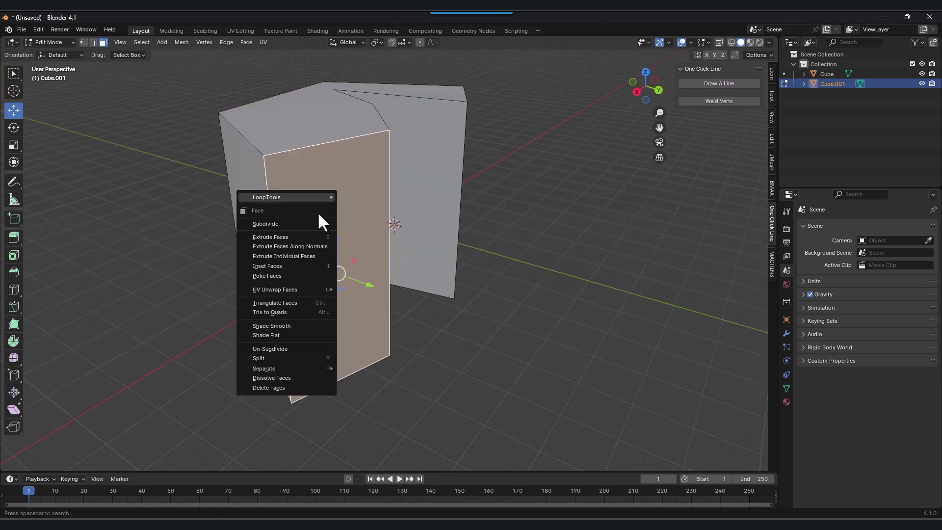
pyautogui.click(311, 227)
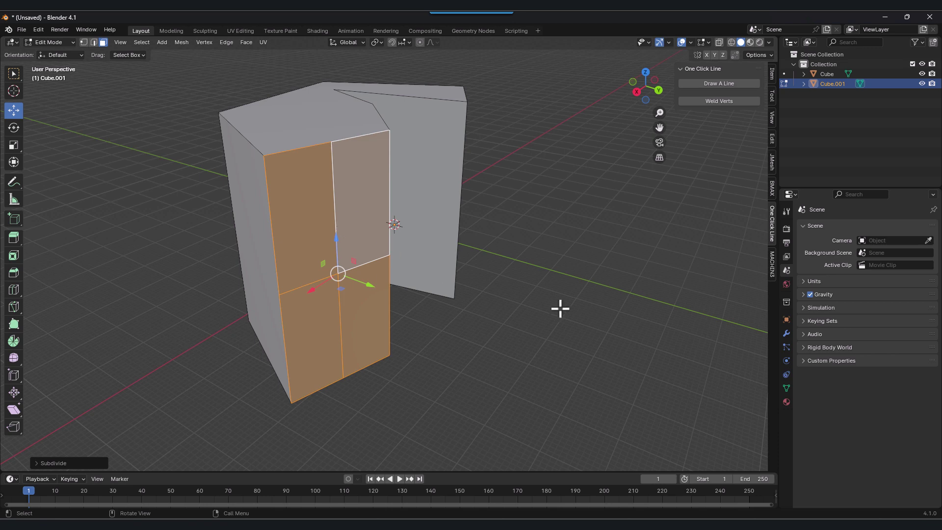
pyautogui.click(69, 459)
pyautogui.click(133, 396)
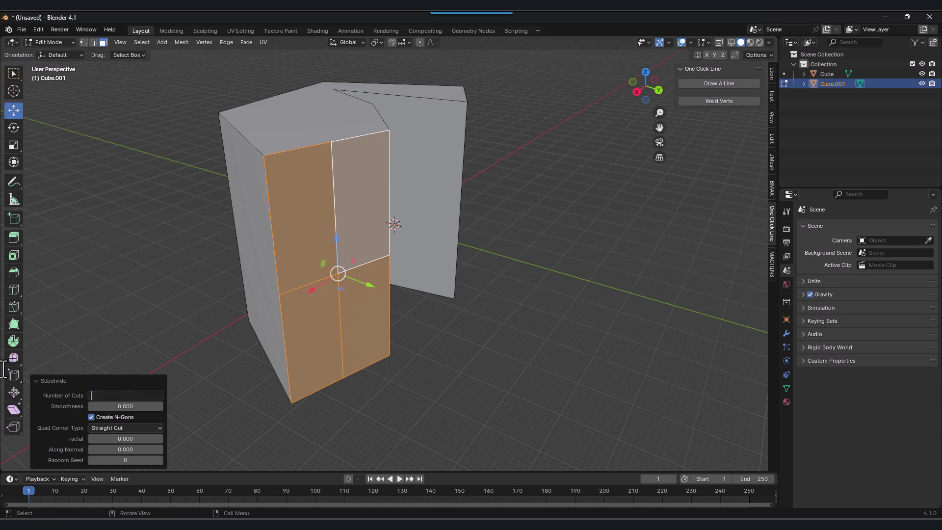
pyautogui.write('2')
pyautogui.press('Return')
pyautogui.click(403, 259)
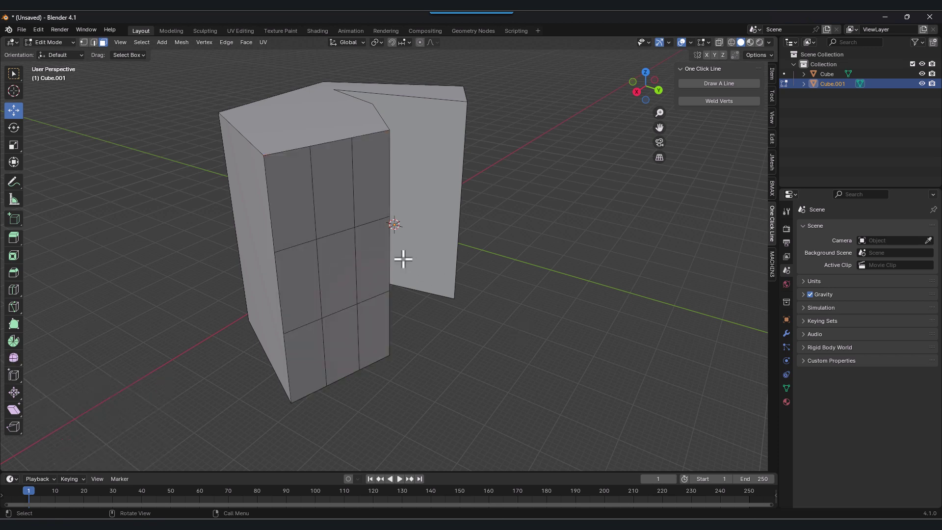
# Step: Select all nine panels of the subdivided side face and inset them individually by about 0.61 m
pyautogui.click(311, 286)
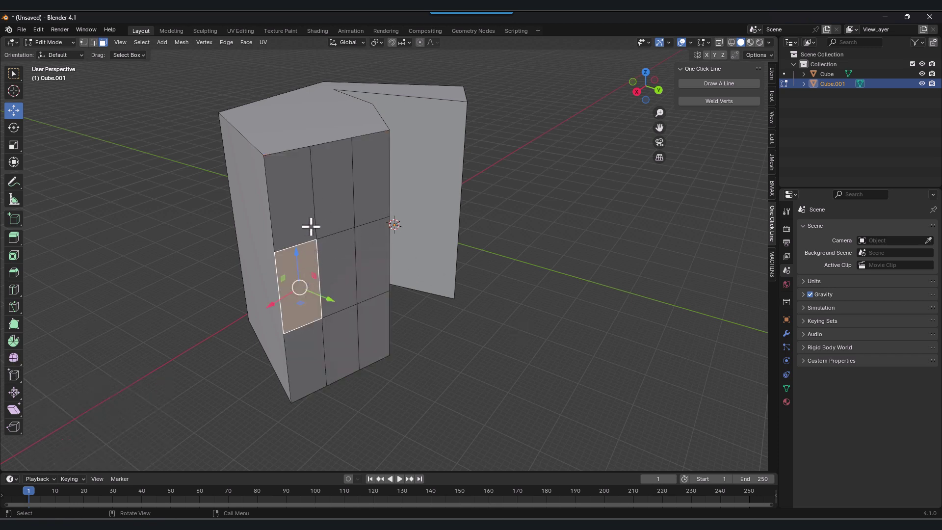
pyautogui.keyDown('shift'); pyautogui.click(303, 201); pyautogui.keyUp('shift')
pyautogui.click(315, 201)
pyautogui.keyDown('ctrl'); pyautogui.click(374, 196); pyautogui.keyUp('ctrl')
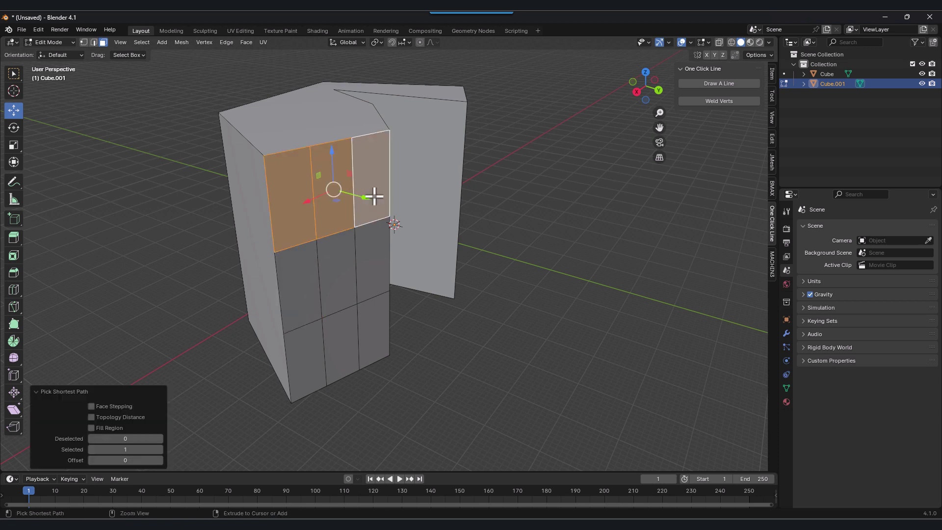
pyautogui.keyDown('ctrl'); pyautogui.click(301, 295); pyautogui.keyUp('ctrl')
pyautogui.keyDown('ctrl'); pyautogui.click(364, 344); pyautogui.keyUp('ctrl')
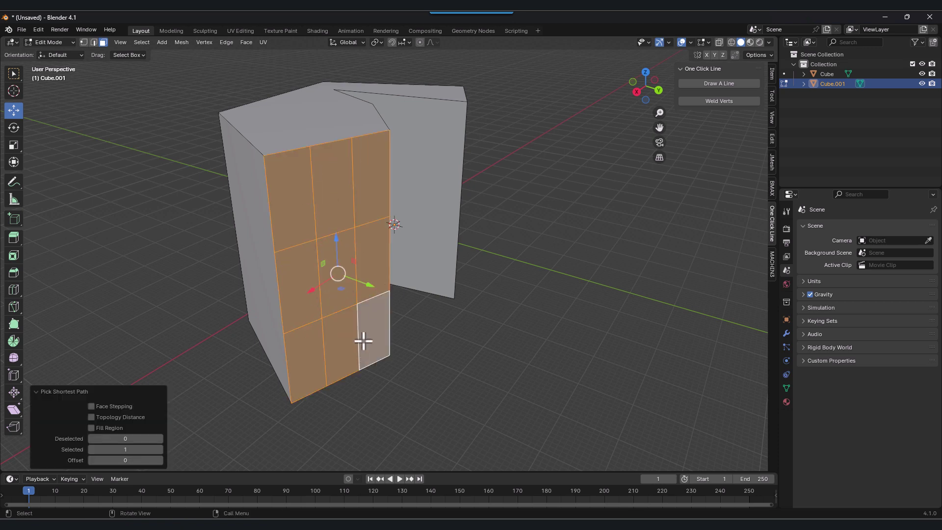
pyautogui.press('i')
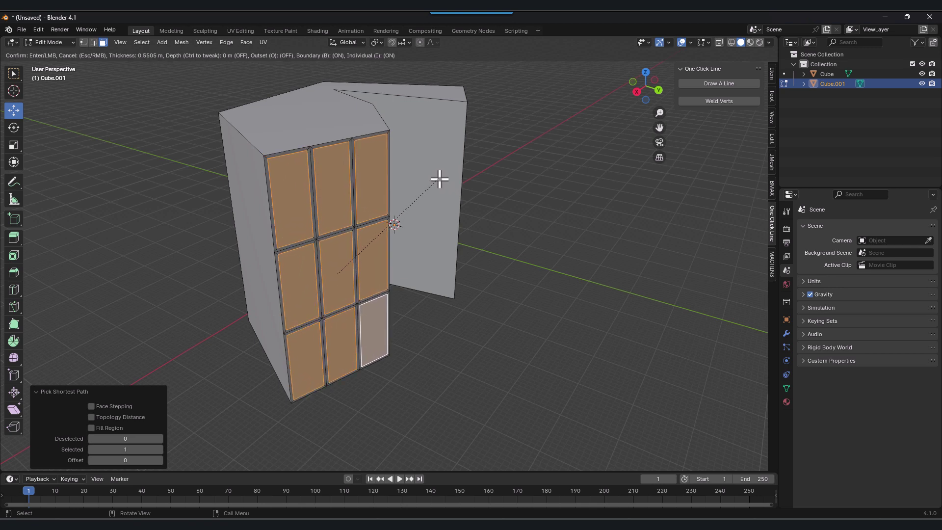
pyautogui.click(439, 179)
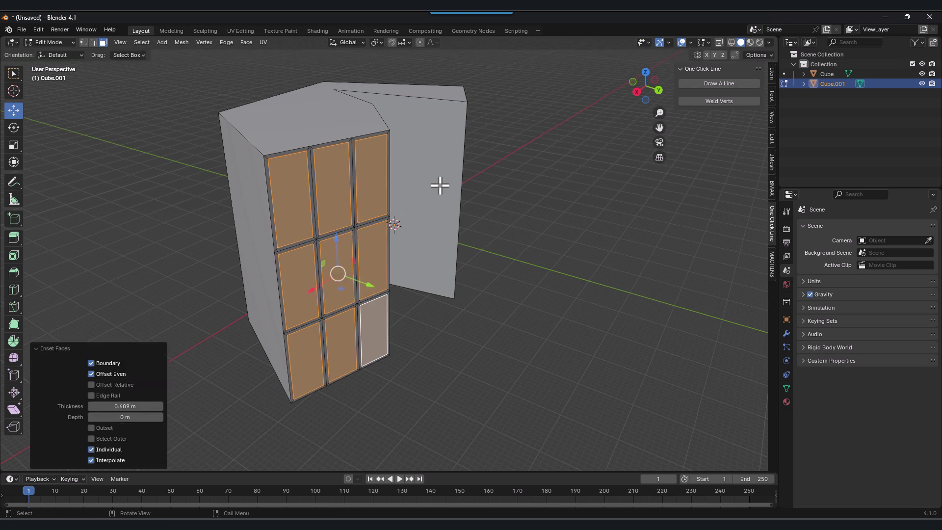
# Step: Extrude the nine inset panels about 1.5 m inward as window recesses and clear the selection
pyautogui.press('e')
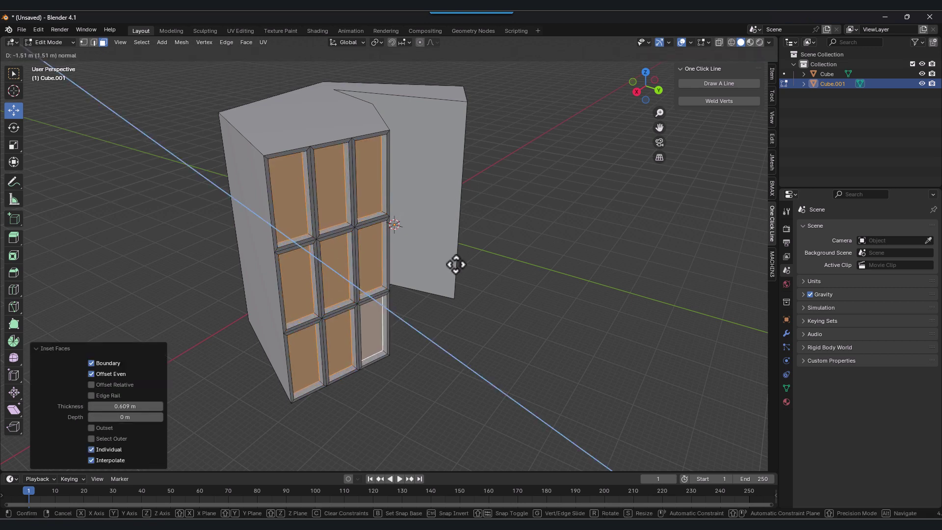
pyautogui.click(458, 265)
pyautogui.click(564, 259)
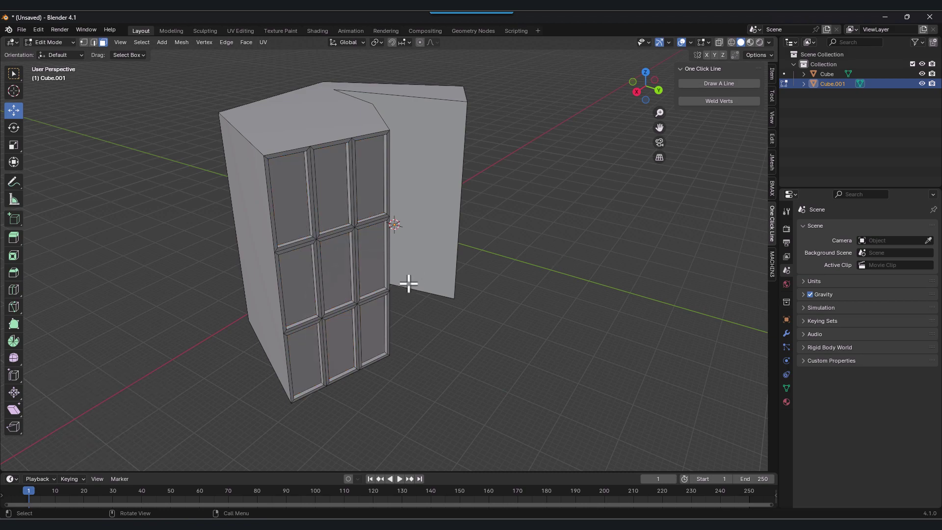
# Step: Return to Object Mode in the top view and delete both existing mesh objects
pyautogui.moveTo(409, 284); pyautogui.dragTo(742, 272, button='middle')
pyautogui.click(646, 78)
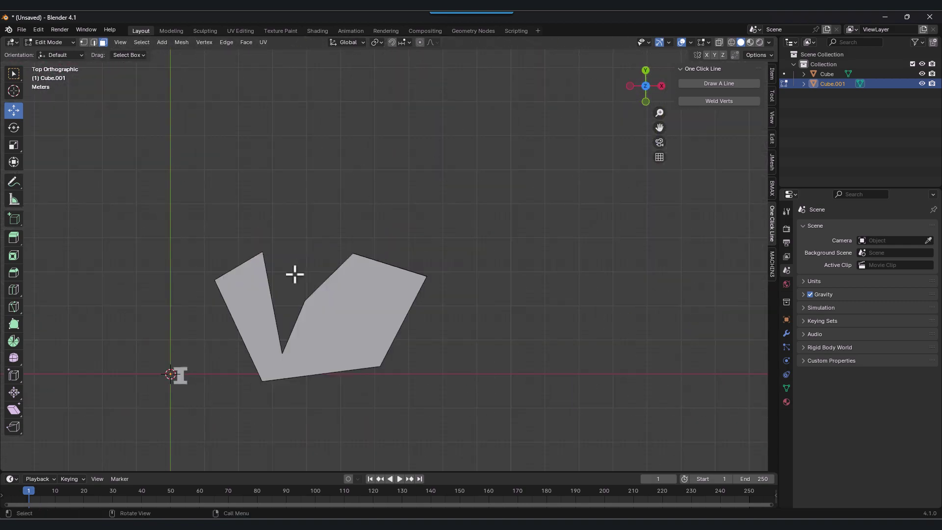
pyautogui.scroll(-6, 295, 273)
pyautogui.press('a')
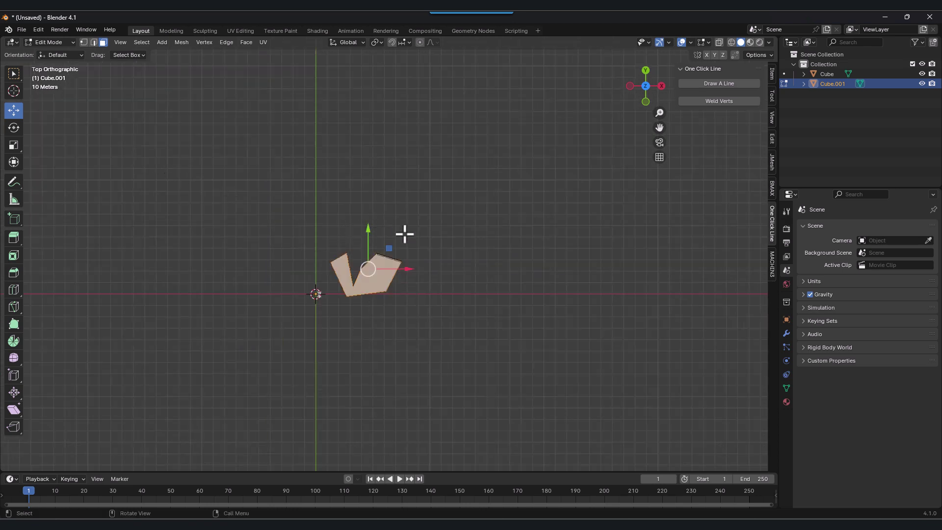
pyautogui.click(49, 42)
pyautogui.click(52, 59)
pyautogui.moveTo(482, 349); pyautogui.dragTo(221, 181)
pyautogui.press('Delete')
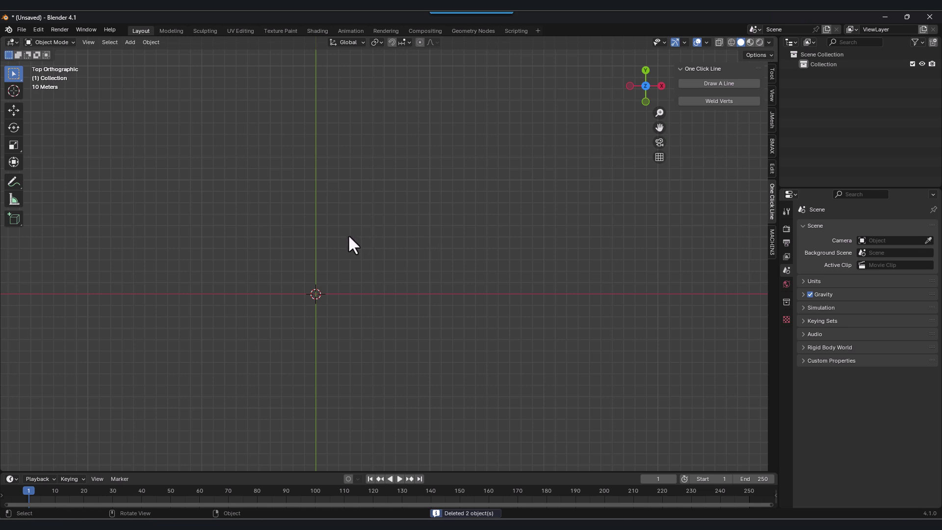
# Step: Add fj40_snorkel_ref.png from the Desktop as a reference image in the top view
pyautogui.click(130, 43)
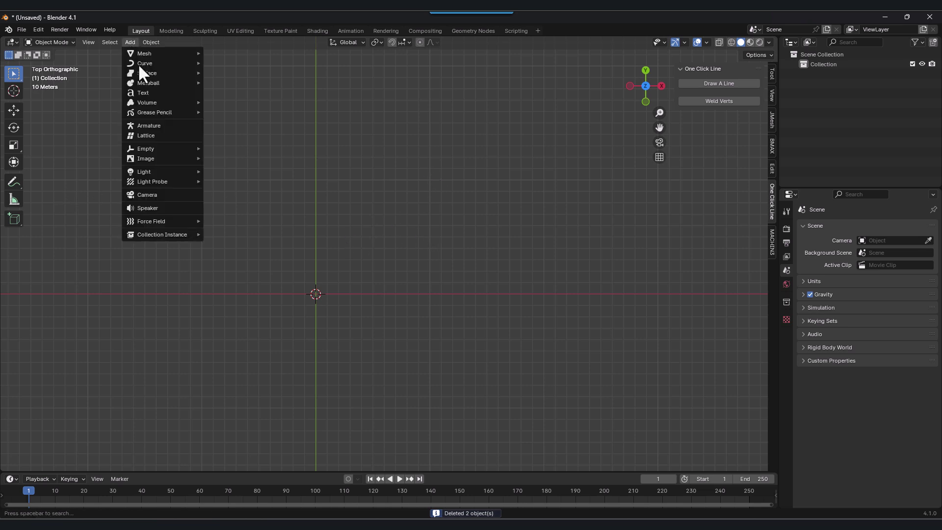
pyautogui.moveTo(173, 158)
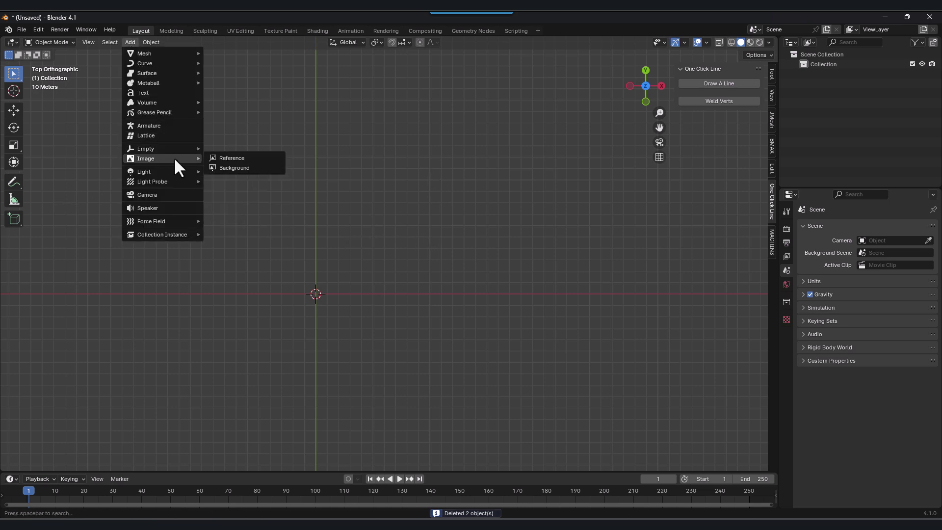
pyautogui.click(231, 158)
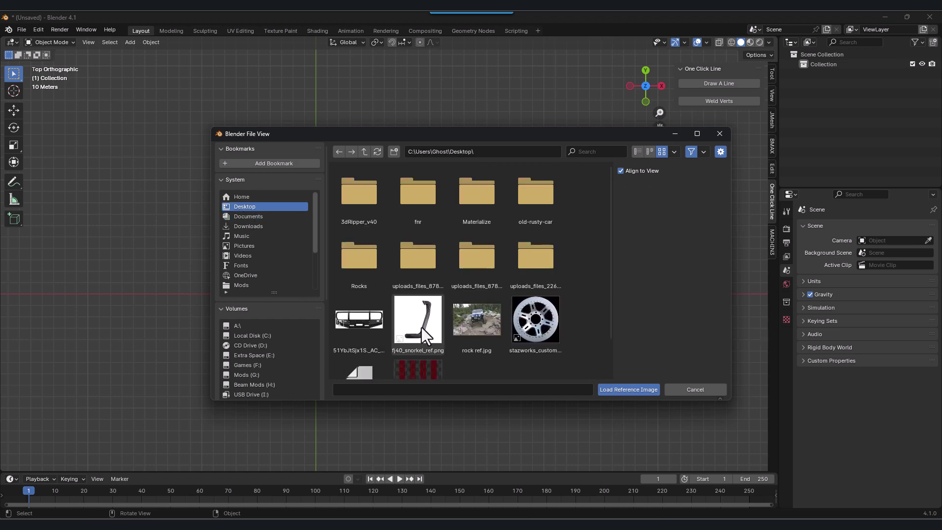
pyautogui.doubleClick(421, 324)
pyautogui.scroll(5, 343, 302)
pyautogui.keyDown('shift'); pyautogui.moveTo(302, 297); pyautogui.dragTo(204, 193, button='middle'); pyautogui.keyUp('shift')
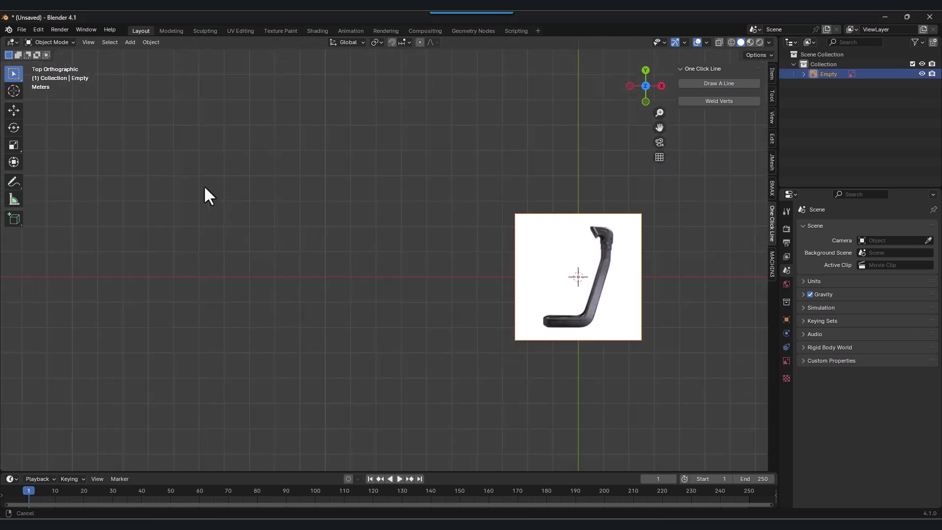
pyautogui.scroll(6, 491, 290)
pyautogui.keyDown('shift'); pyautogui.moveTo(551, 267); pyautogui.dragTo(363, 212, button='middle'); pyautogui.keyUp('shift')
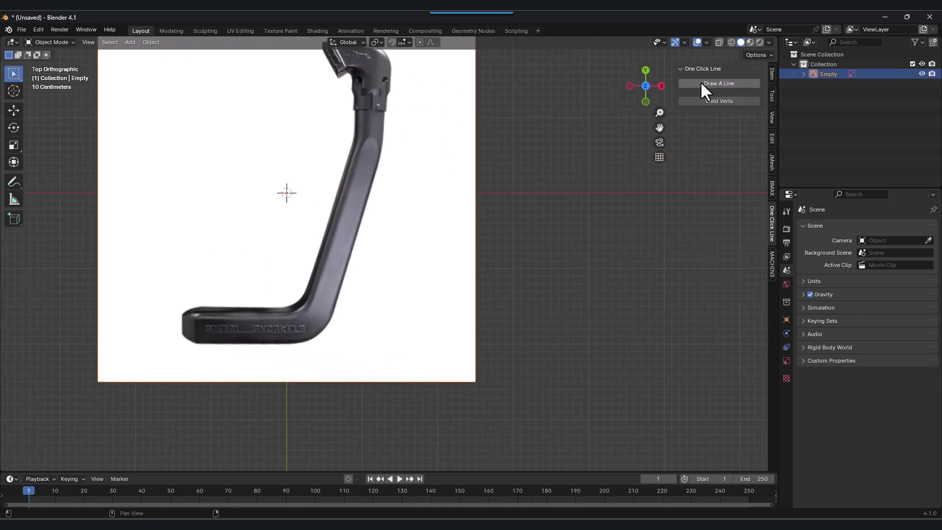
pyautogui.keyDown('shift'); pyautogui.moveTo(260, 236); pyautogui.dragTo(334, 284, button='middle'); pyautogui.keyUp('shift')
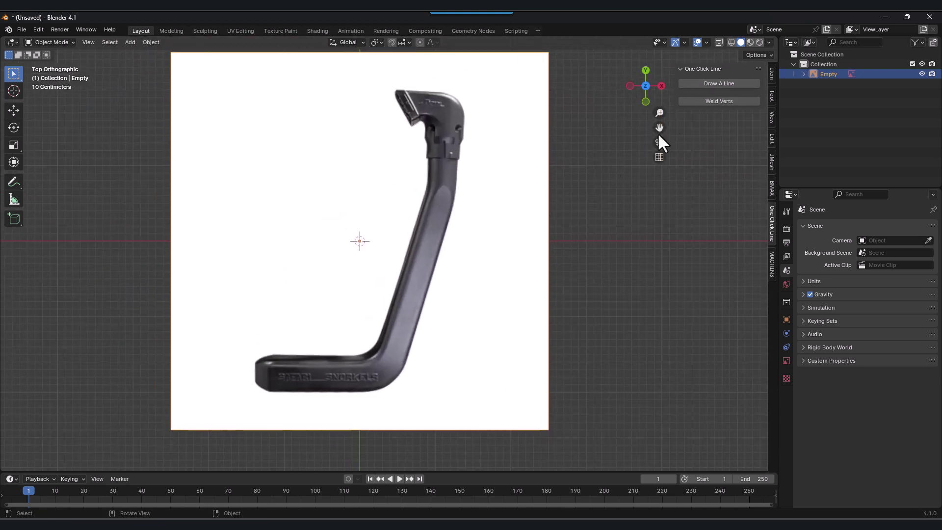
# Step: Start a One Click Line, switch to vertex selection and move its vertex about -1.375 m in X and -1.618 m in Y onto the snorkel's end
pyautogui.click(715, 84)
pyautogui.scroll(-2, 393, 305)
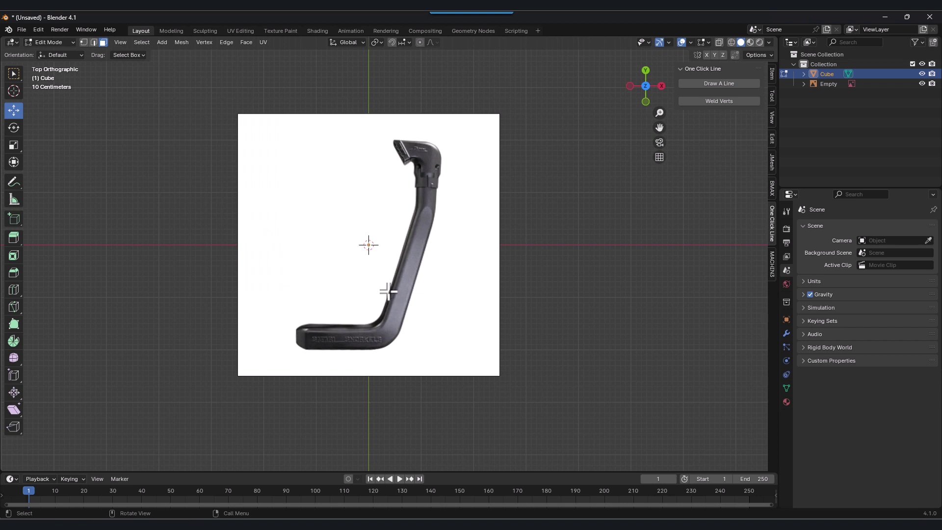
pyautogui.click(84, 42)
pyautogui.press('g')
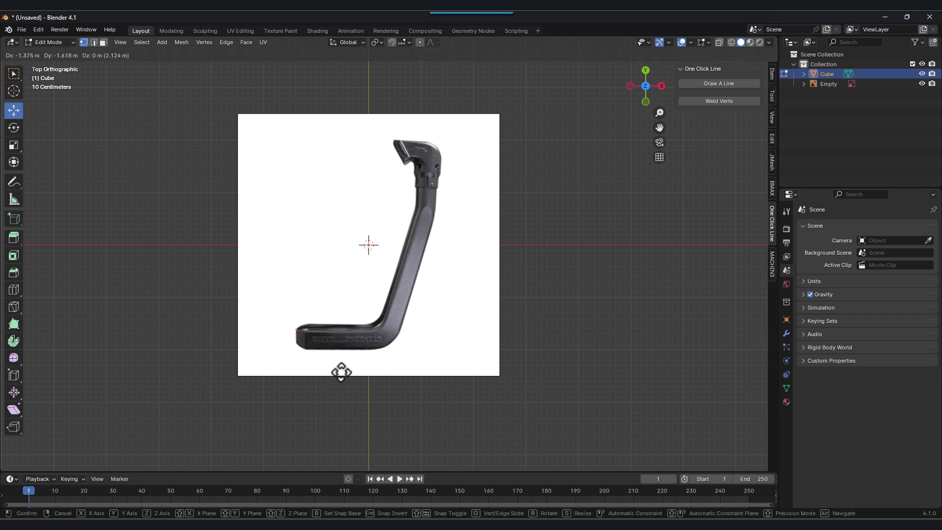
pyautogui.click(341, 372)
# Step: Shift the start vertex about -0.01 m along X to align it with the snorkel's end edge
pyautogui.keyDown('shift'); pyautogui.moveTo(318, 365); pyautogui.dragTo(385, 280, button='middle'); pyautogui.keyUp('shift')
pyautogui.scroll(10, 385, 280)
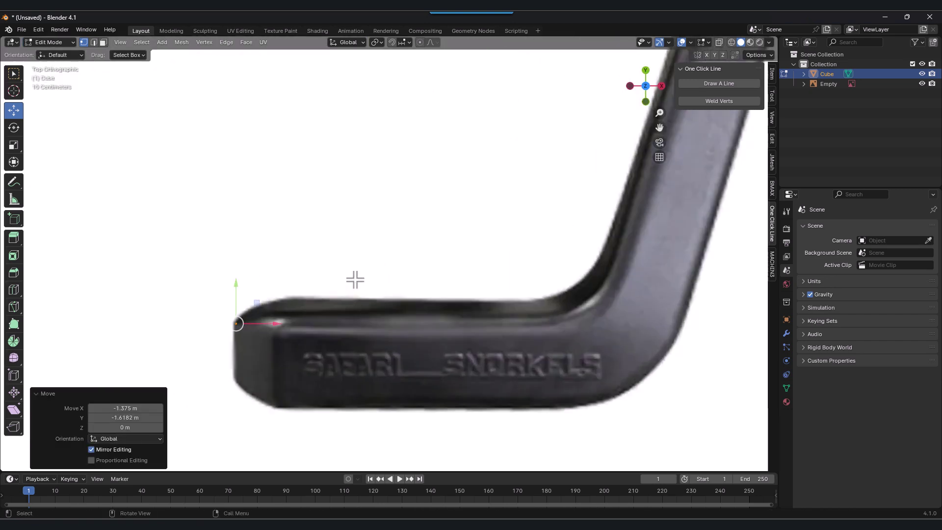
pyautogui.press('g')
pyautogui.press('x')
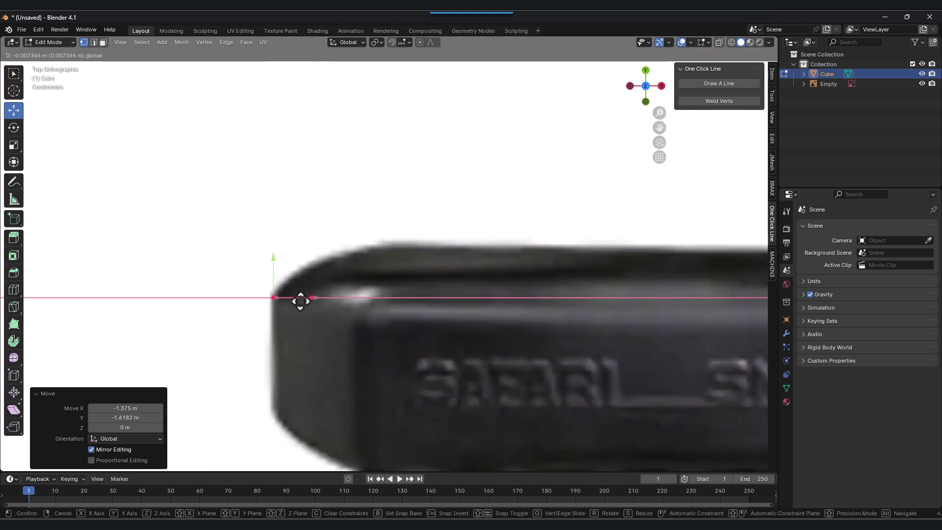
pyautogui.click(300, 302)
# Step: Extrude the vertex in three segments around the upper rounded corner of the snorkel's end
pyautogui.keyDown('shift'); pyautogui.moveTo(300, 337); pyautogui.dragTo(376, 290, button='middle'); pyautogui.keyUp('shift')
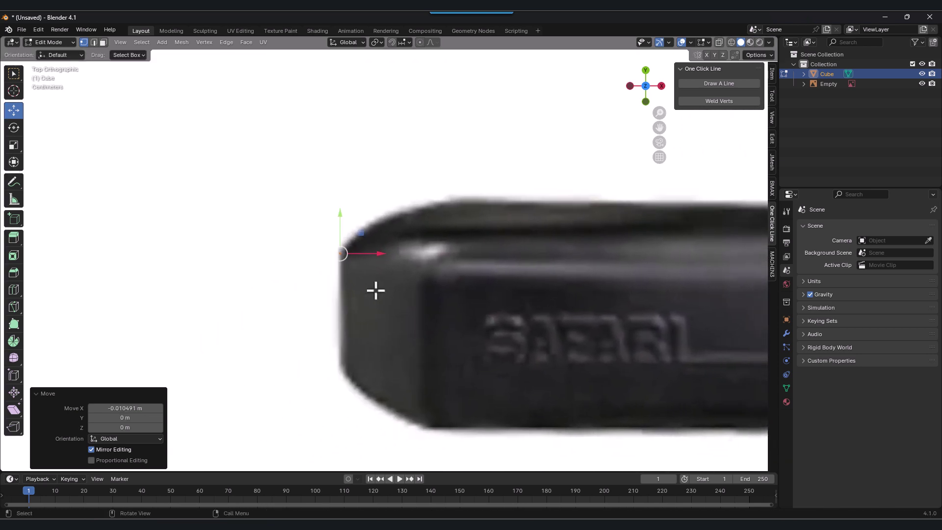
pyautogui.click(412, 246)
pyautogui.press('e')
pyautogui.click(471, 231)
pyautogui.press('e')
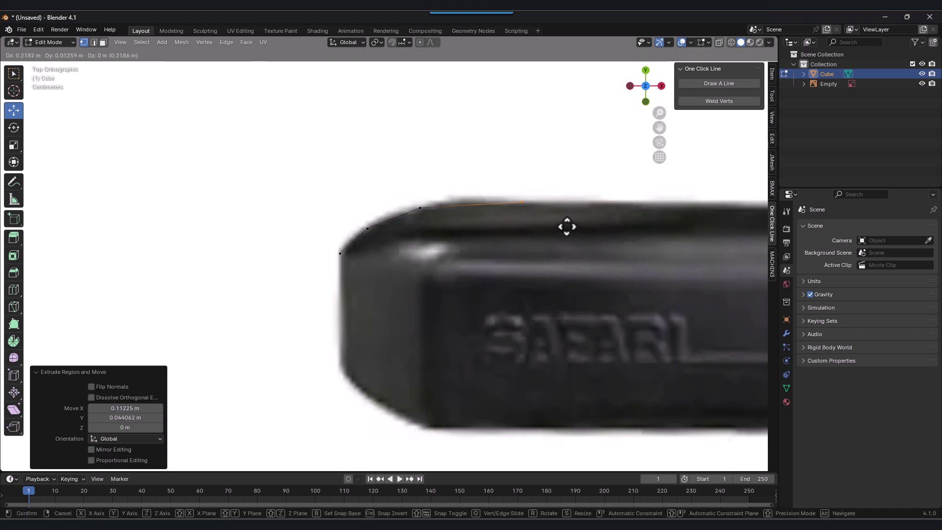
pyautogui.click(569, 227)
# Step: Extrude the line about 0.95 m along X, following the upper edge of the horizontal arm to the inner bend
pyautogui.scroll(-2, 567, 265)
pyautogui.keyDown('shift'); pyautogui.moveTo(568, 265); pyautogui.dragTo(370, 286, button='middle'); pyautogui.keyUp('shift')
pyautogui.scroll(-4, 370, 286)
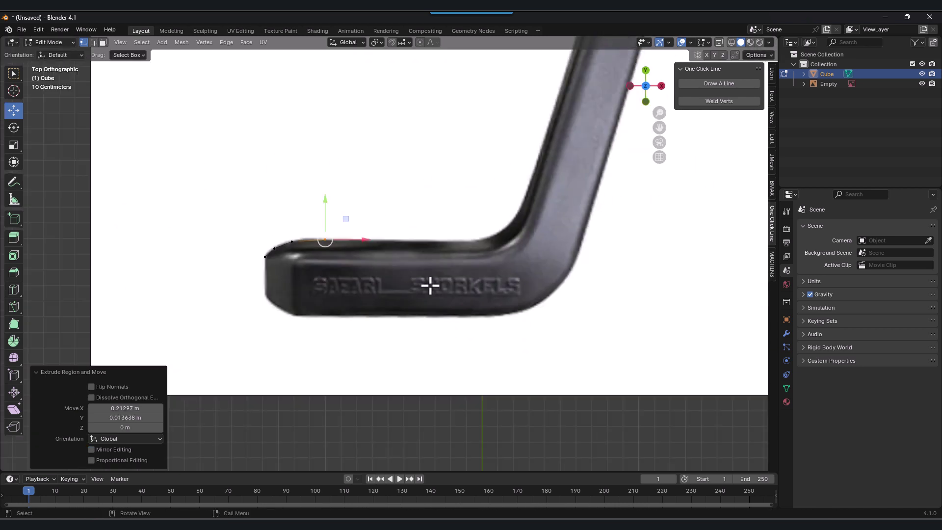
pyautogui.press('e')
pyautogui.press('x')
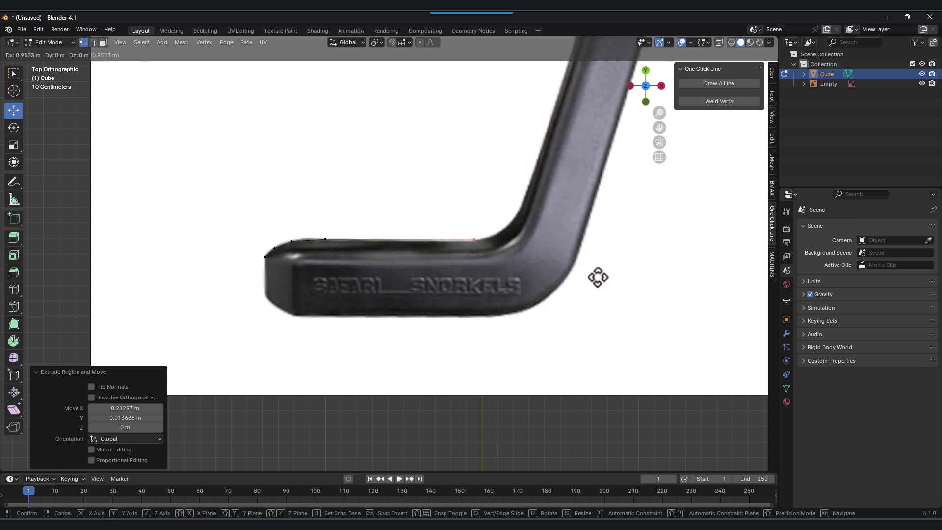
pyautogui.click(597, 275)
# Step: Trace the snorkel's inner bend with short vertex extrusions up to the start of the straight inner edge
pyautogui.press('e')
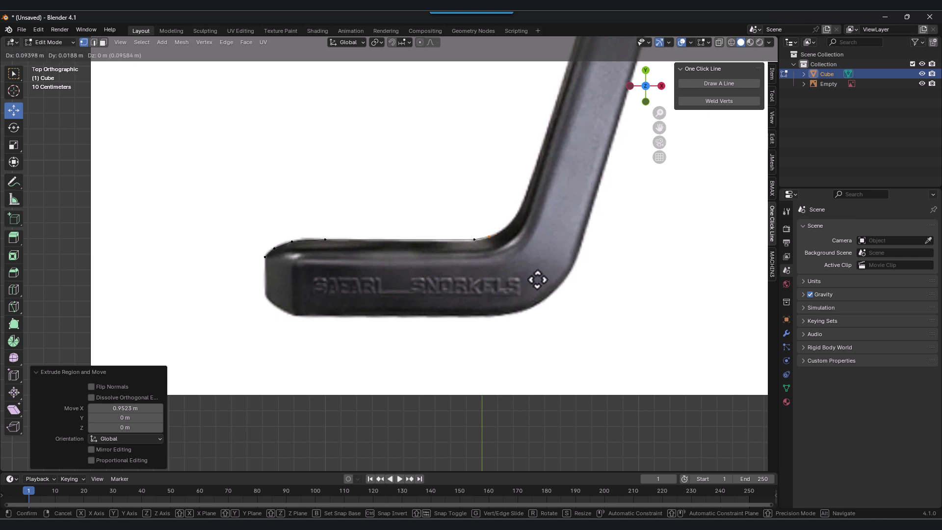
pyautogui.press('y')
pyautogui.press('y')
pyautogui.press('y')
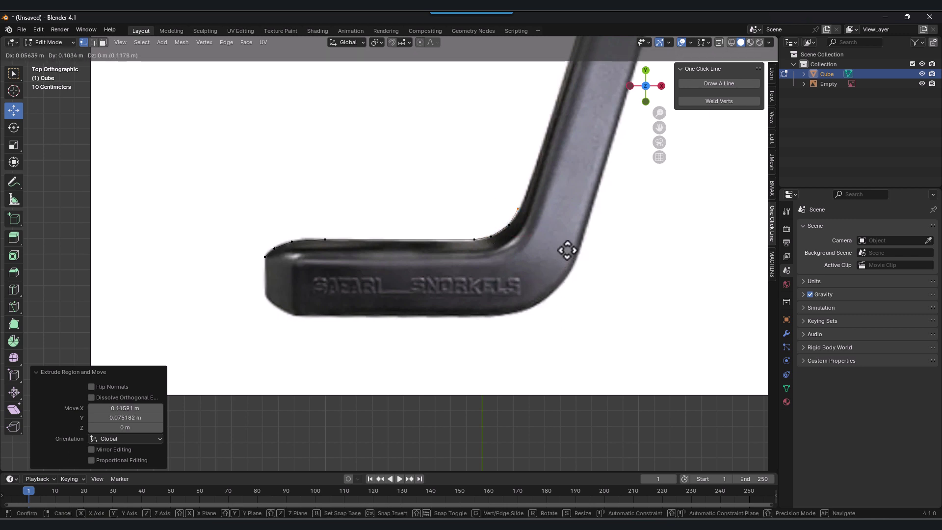
pyautogui.click(570, 246)
# Step: Extrude two segments up the inner edge of the upright pipe, past its upper kink to the collar
pyautogui.scroll(-4, 513, 222)
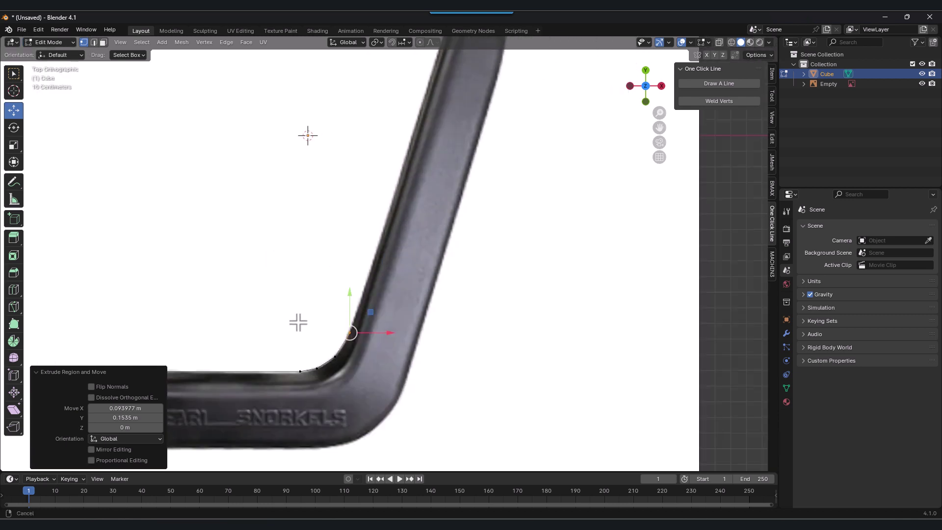
pyautogui.press('e')
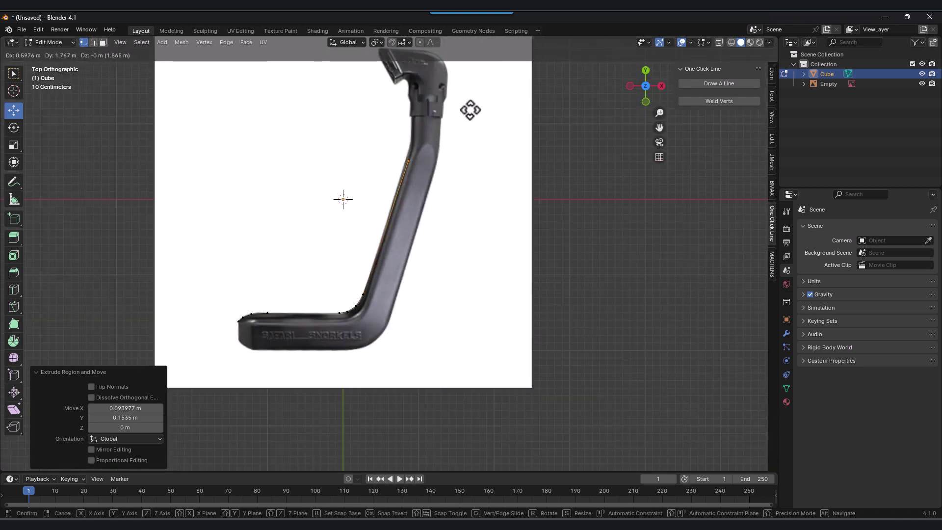
pyautogui.click(472, 101)
pyautogui.press('e')
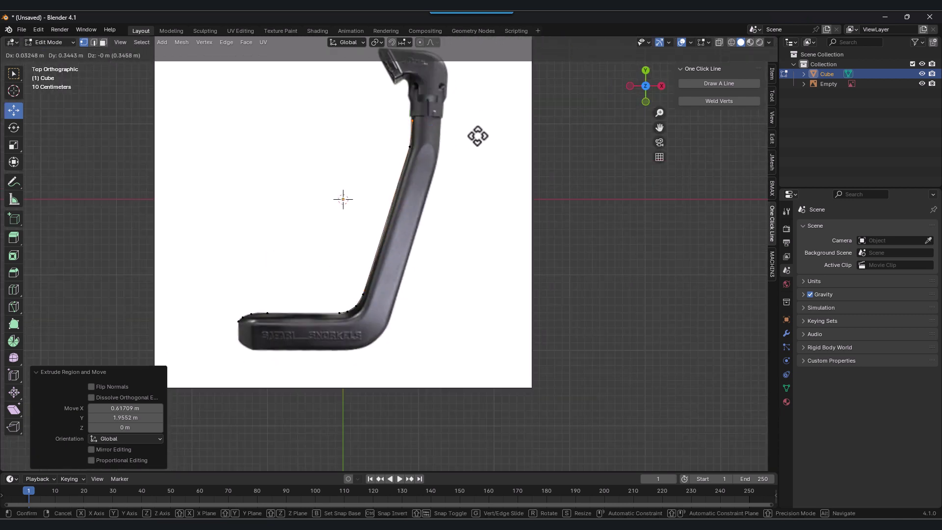
pyautogui.click(477, 135)
# Step: Extrude about 0.38 m across the pipe below the collar, and continue in two segments down the outer edge to the bend
pyautogui.press('e')
pyautogui.click(507, 136)
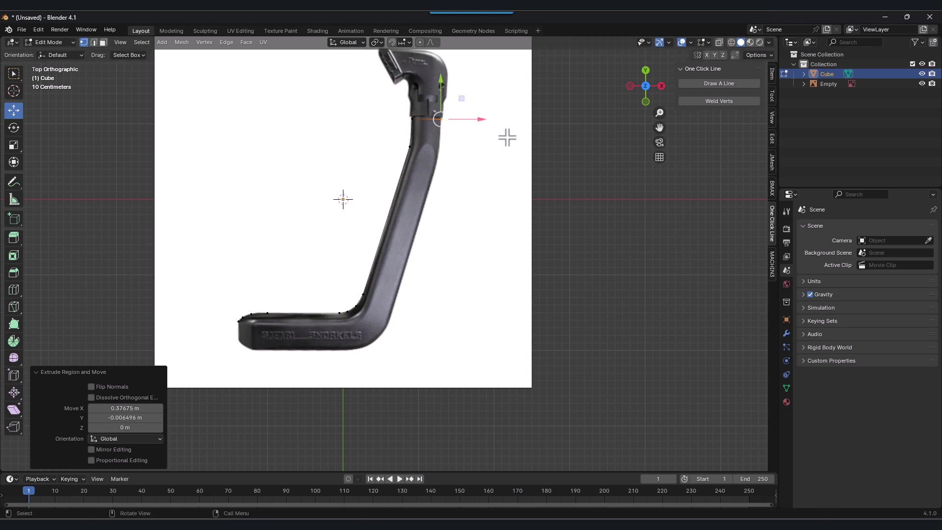
pyautogui.press('e')
pyautogui.click(506, 167)
pyautogui.press('e')
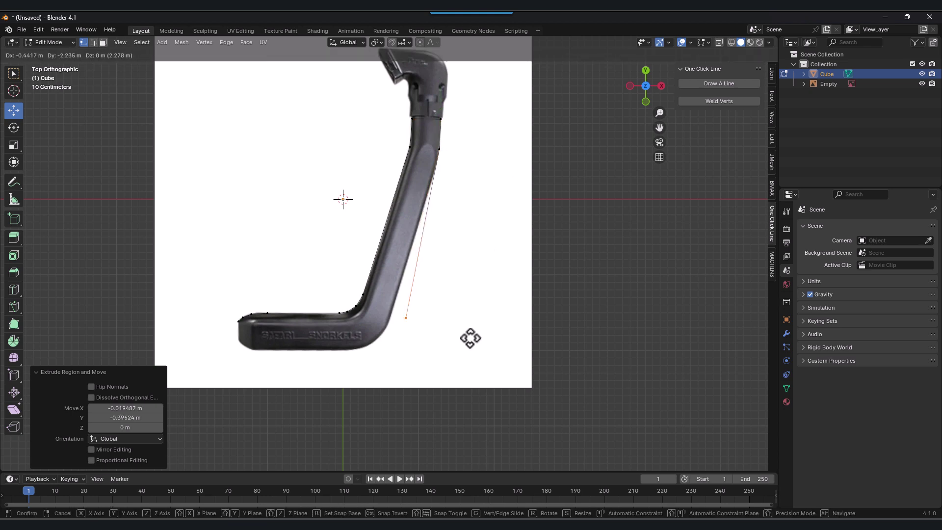
pyautogui.click(452, 346)
# Step: Trace the upper part of the snorkel's outer bend with three short vertex extrusions
pyautogui.scroll(10, 378, 358)
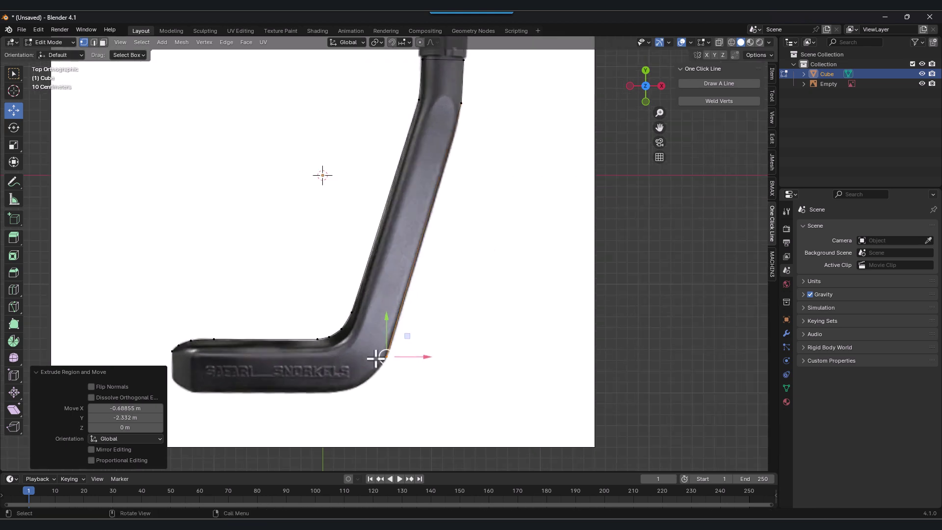
pyautogui.scroll(-1, 398, 216)
pyautogui.scroll(3, 472, 216)
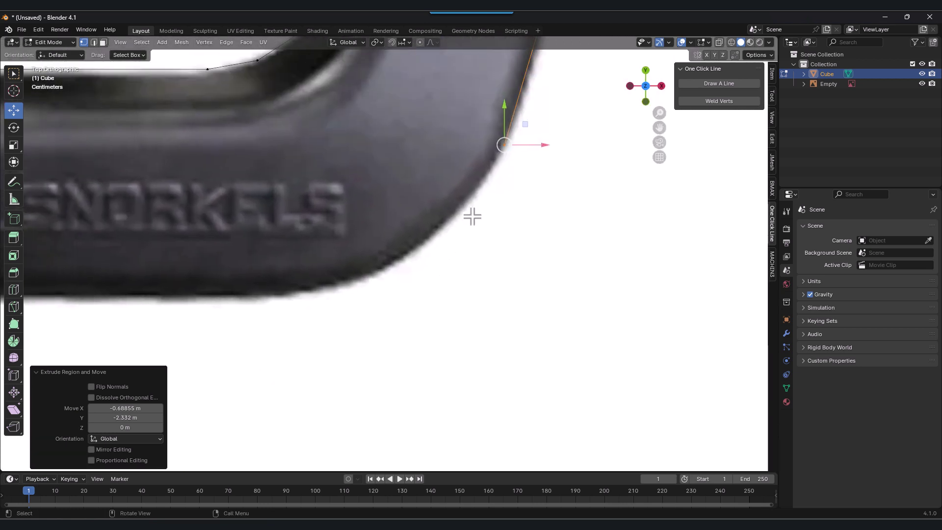
pyautogui.press('g')
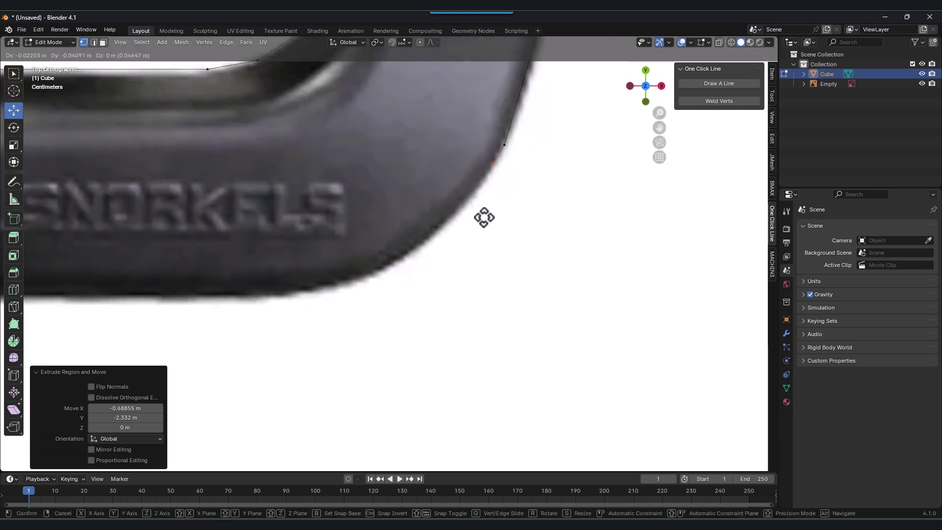
pyautogui.click(484, 217)
pyautogui.press('e')
pyautogui.click(458, 252)
pyautogui.press('e')
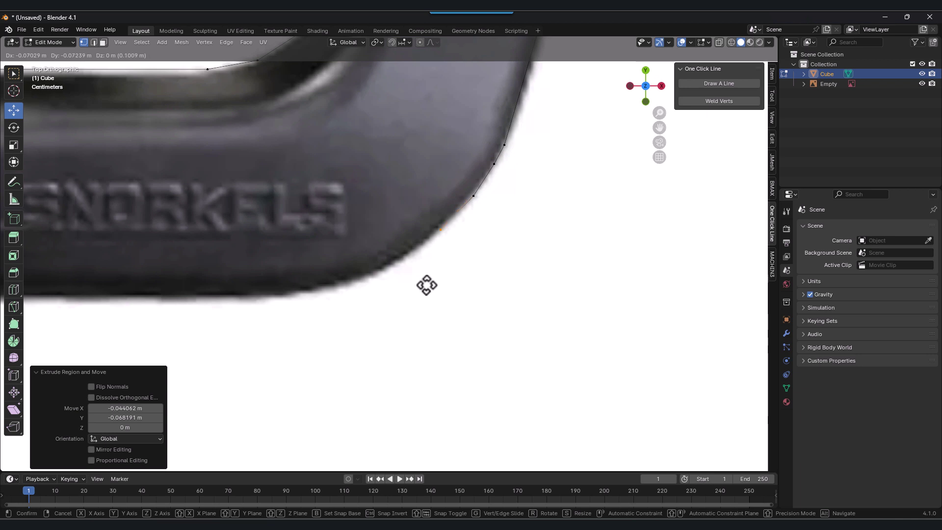
pyautogui.click(426, 285)
# Step: Trace the rest of the outer bend with five more vertex extrusions, ending on the horizontal arm's lower edge
pyautogui.press('e')
pyautogui.click(397, 307)
pyautogui.press('e')
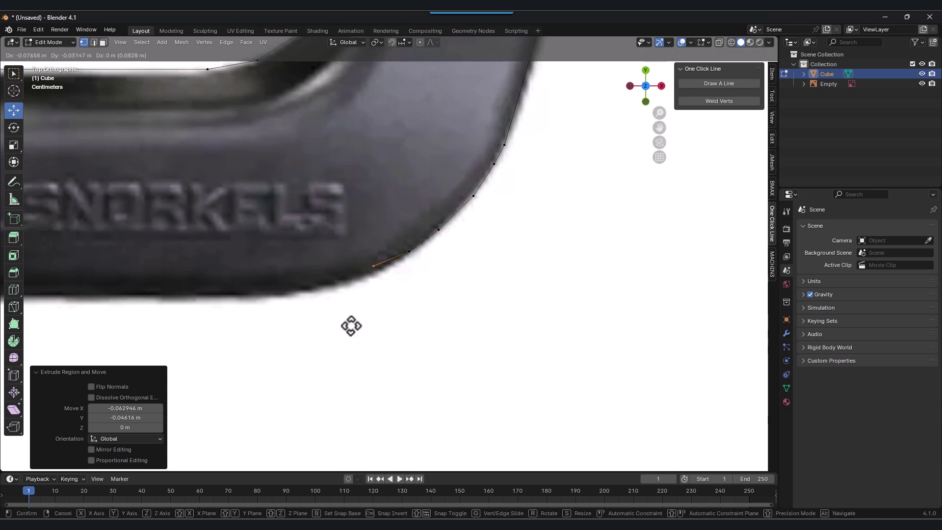
pyautogui.click(358, 332)
pyautogui.press('e')
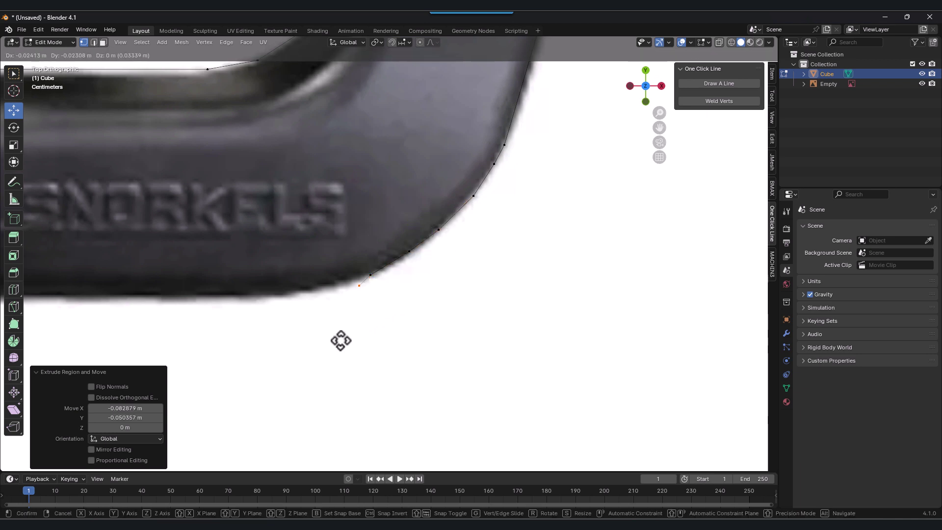
pyautogui.click(322, 338)
pyautogui.press('e')
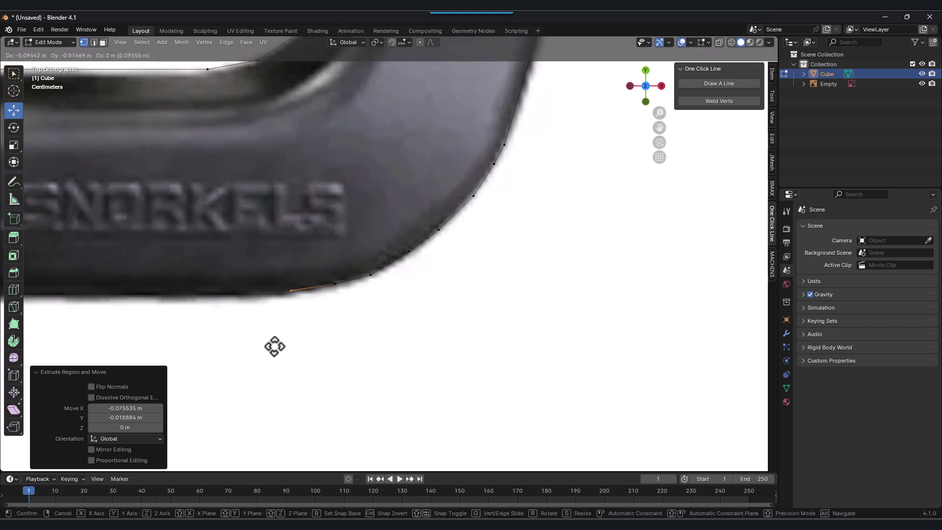
pyautogui.click(274, 345)
pyautogui.press('e')
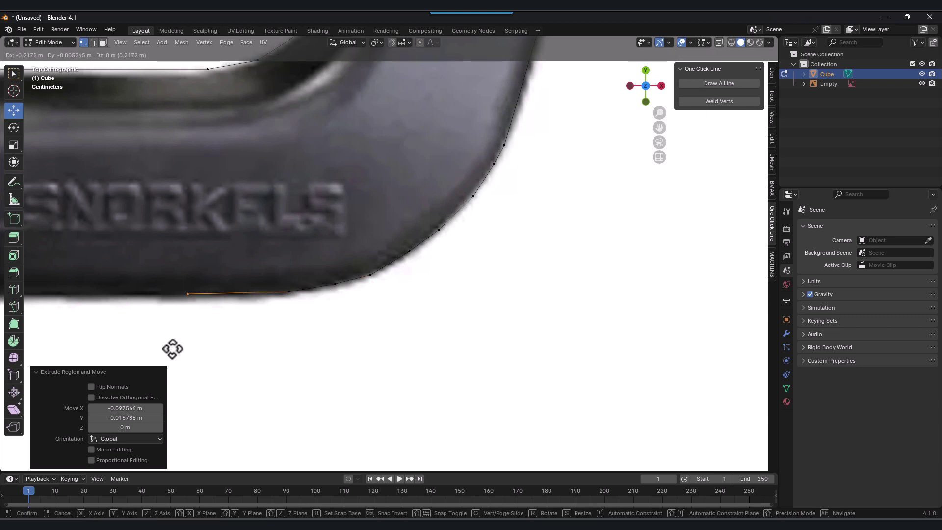
pyautogui.click(173, 349)
# Step: Extrude the line about 1.11 m along the horizontal arm's lower edge to the lower corner of the snorkel's end
pyautogui.keyDown('shift'); pyautogui.moveTo(280, 353); pyautogui.dragTo(578, 326, button='middle'); pyautogui.keyUp('shift')
pyautogui.scroll(-3, 490, 332)
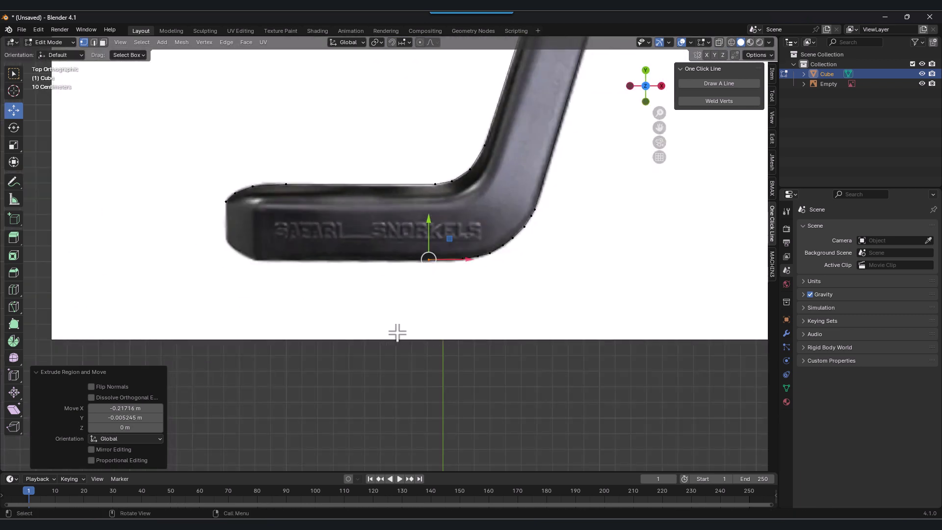
pyautogui.press('e')
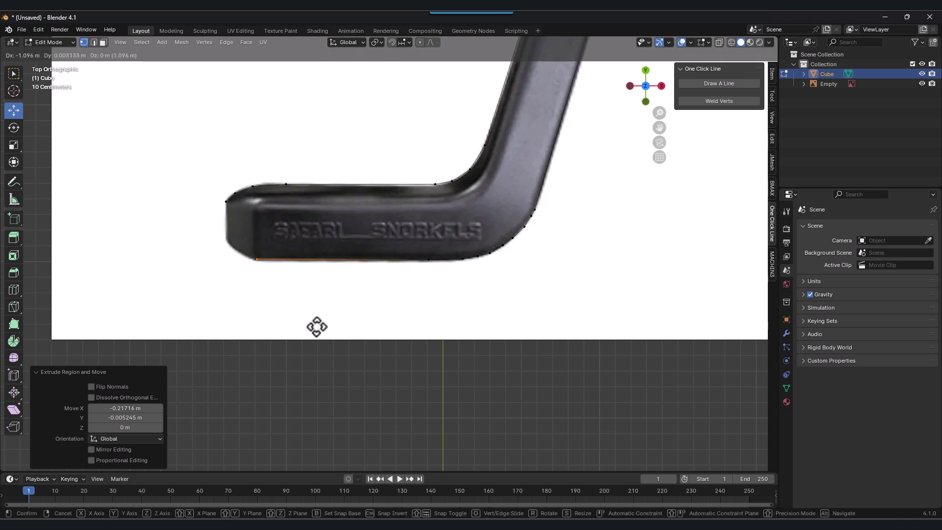
pyautogui.click(316, 327)
pyautogui.scroll(3, 162, 252)
pyautogui.keyDown('shift'); pyautogui.moveTo(162, 252); pyautogui.dragTo(509, 288, button='middle'); pyautogui.keyUp('shift')
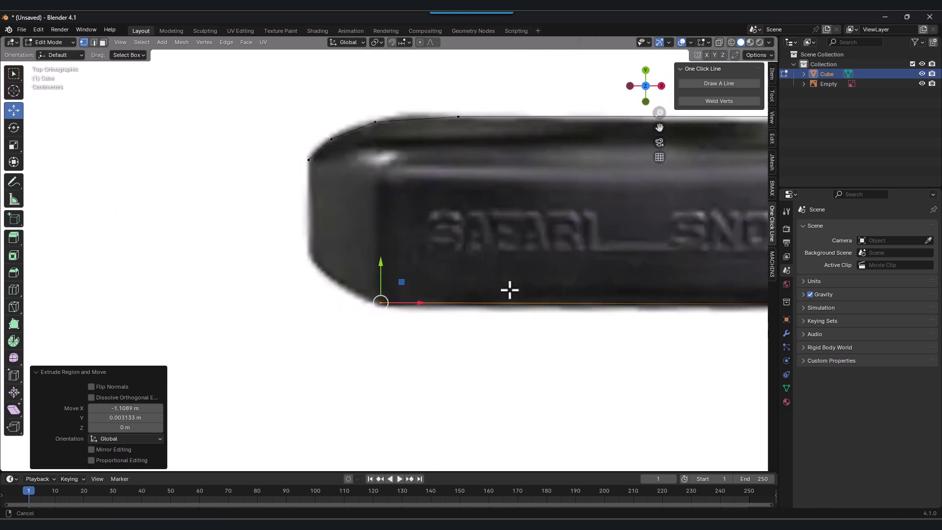
# Step: Trace the rounded lower corner of the snorkel's end with four short vertex extrusions
pyautogui.scroll(2, 403, 305)
pyautogui.press('e')
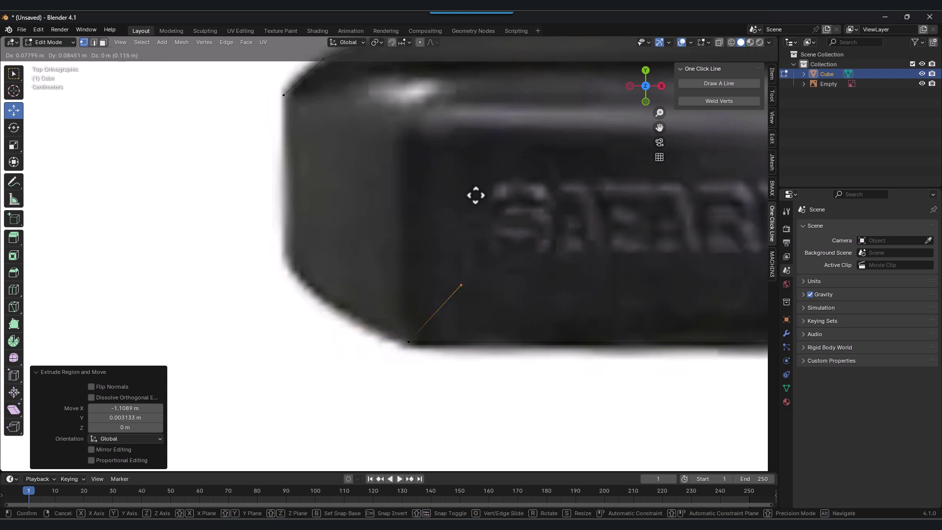
pyautogui.click(432, 288)
pyautogui.press('e')
pyautogui.click(393, 263)
pyautogui.press('e')
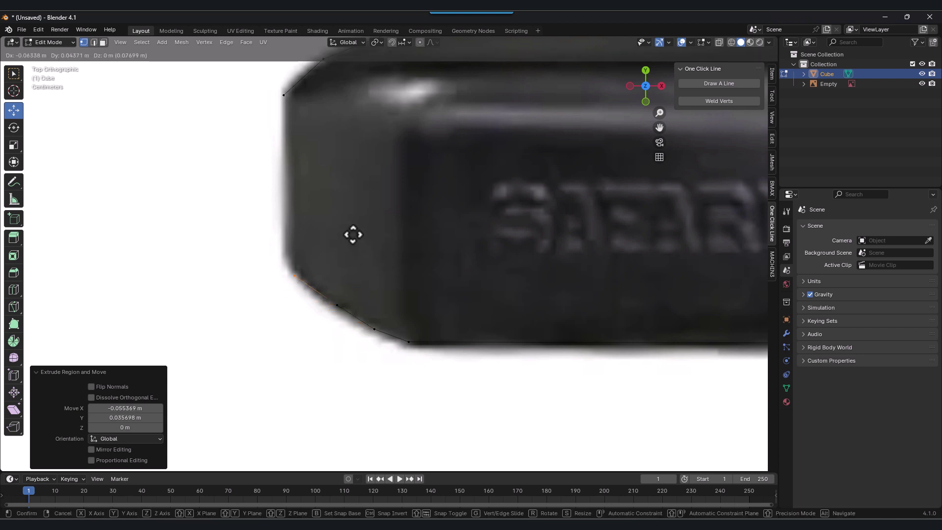
pyautogui.click(358, 233)
pyautogui.press('e')
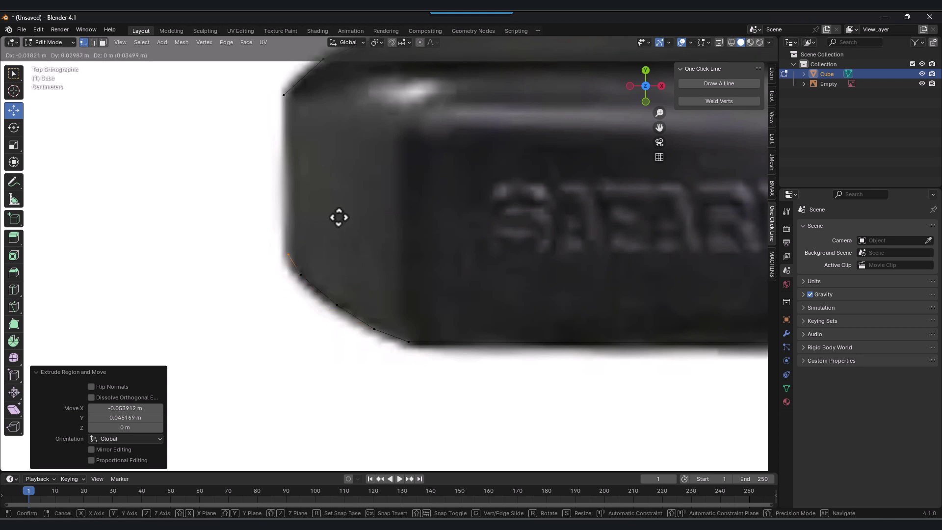
pyautogui.click(337, 219)
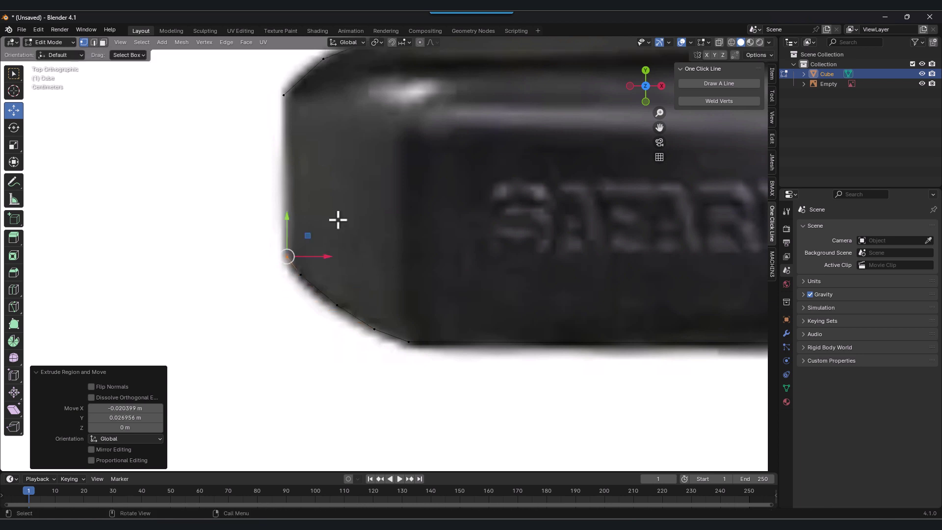
# Step: Extrude four more vertices, about 0.24 m in total, up the snorkel's end to meet the outline's first vertex
pyautogui.press('e')
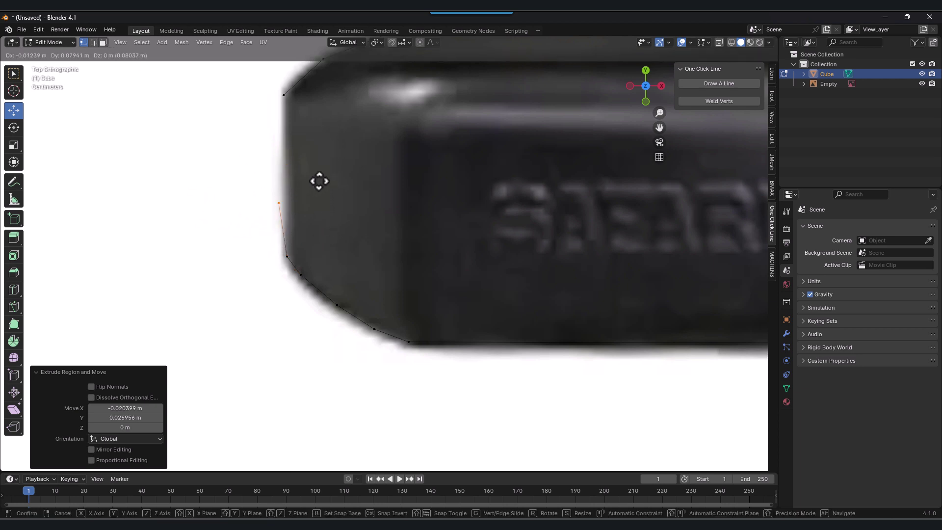
pyautogui.click(322, 212)
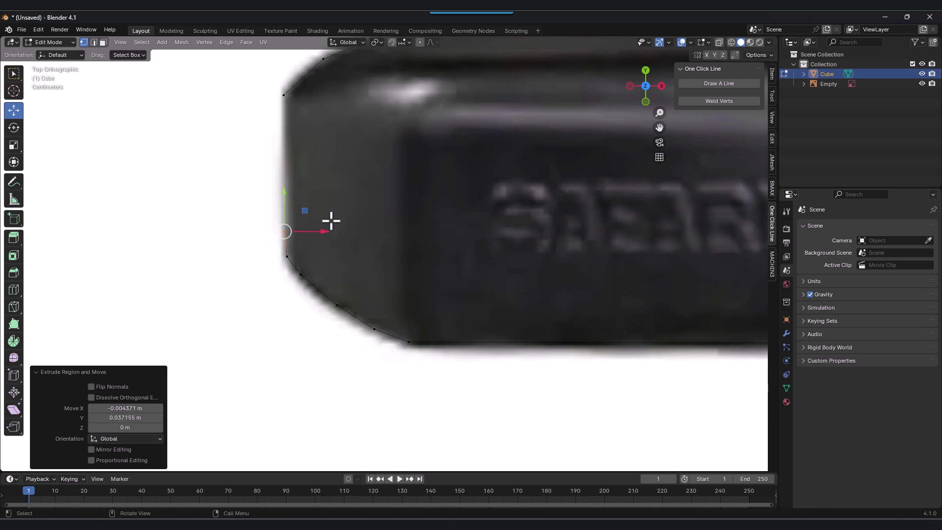
pyautogui.press('e')
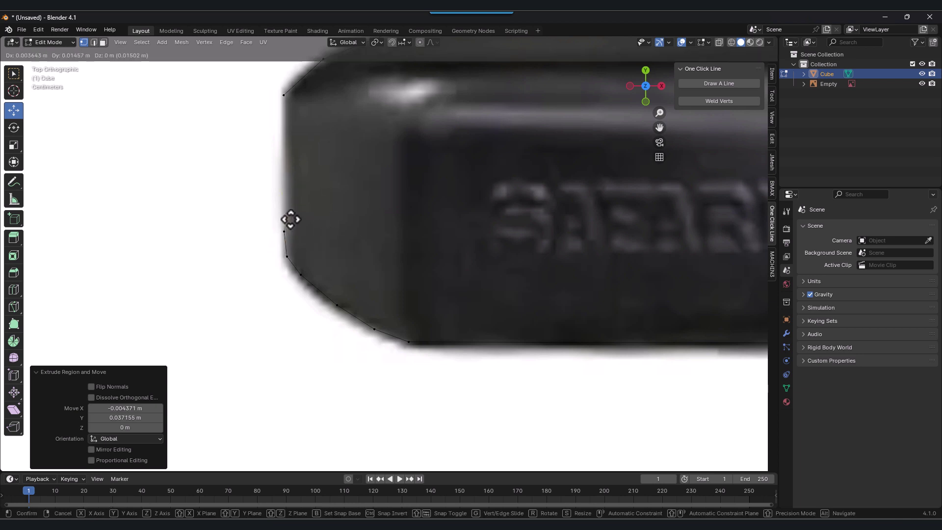
pyautogui.click(289, 198)
pyautogui.press('e')
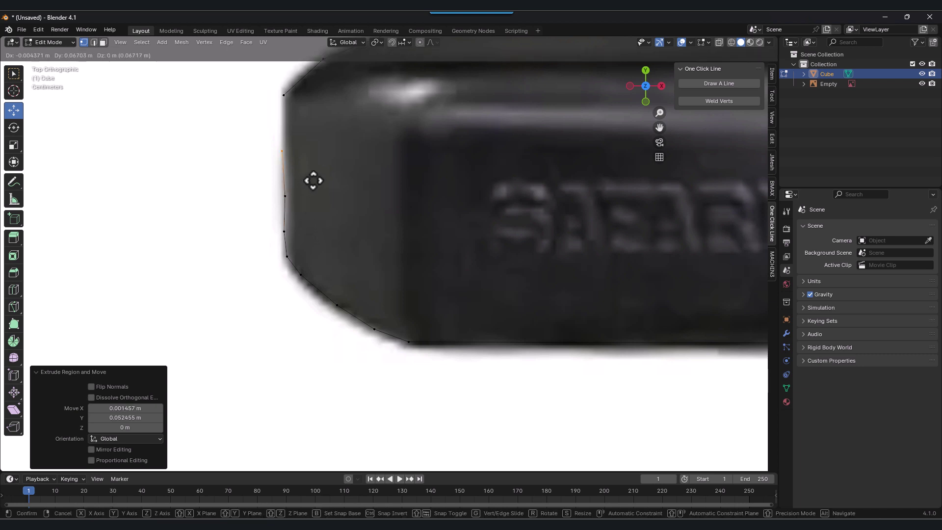
pyautogui.click(315, 178)
pyautogui.press('e')
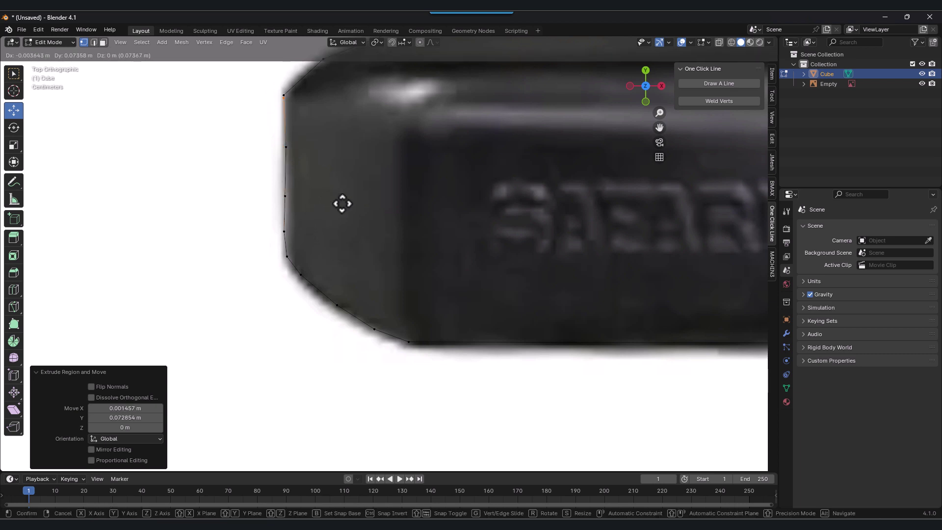
pyautogui.click(342, 202)
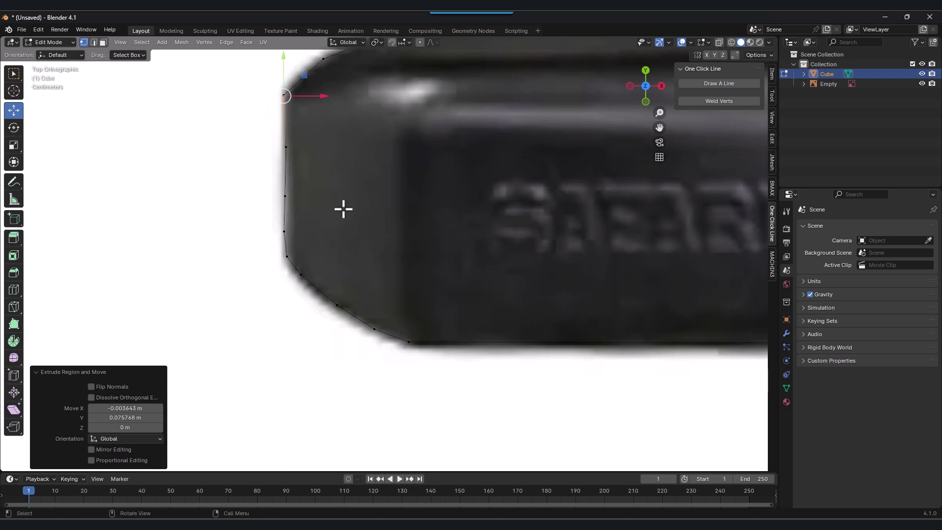
# Step: Nudge the closing vertex at the end's upper corner slightly along the X axis
pyautogui.scroll(5, 368, 211)
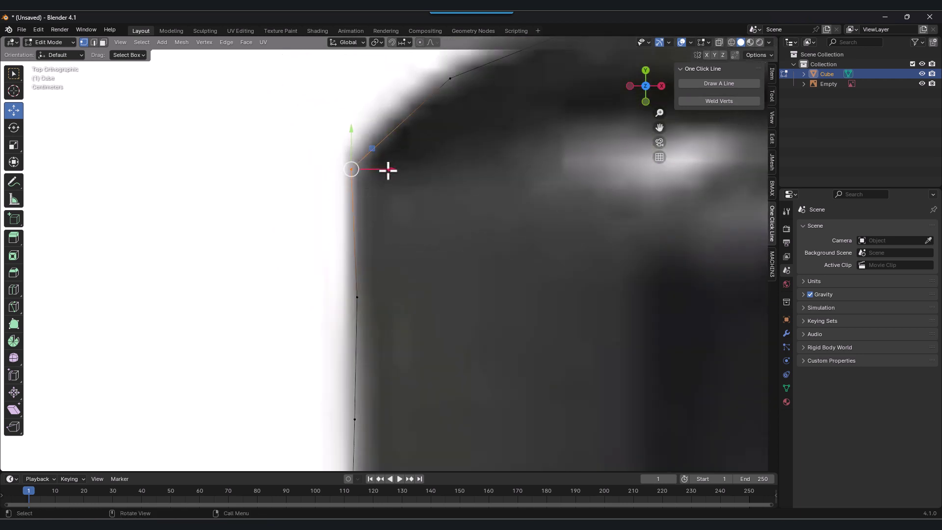
pyautogui.moveTo(388, 170); pyautogui.dragTo(395, 170)
pyautogui.scroll(-5, 443, 330)
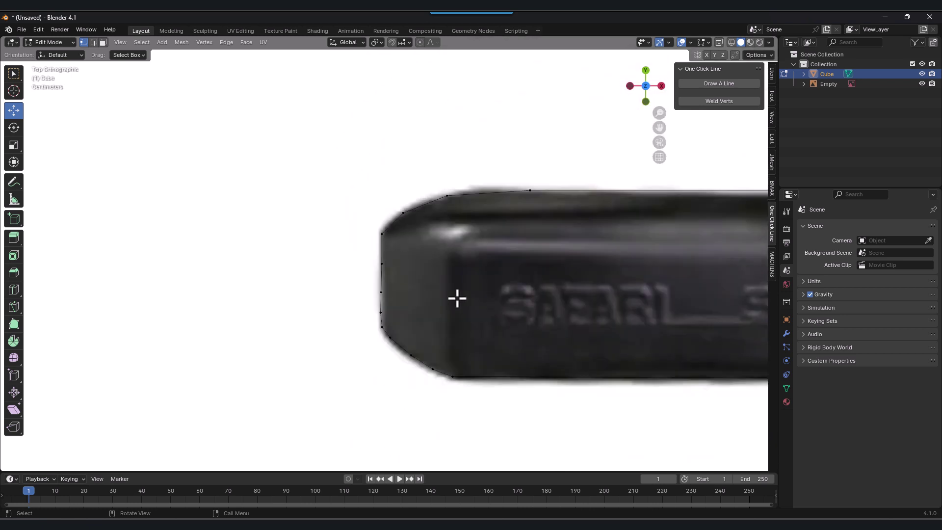
# Step: Select the whole snorkel outline, fill it with a single face and clear the selection
pyautogui.scroll(-4, 457, 298)
pyautogui.press('a')
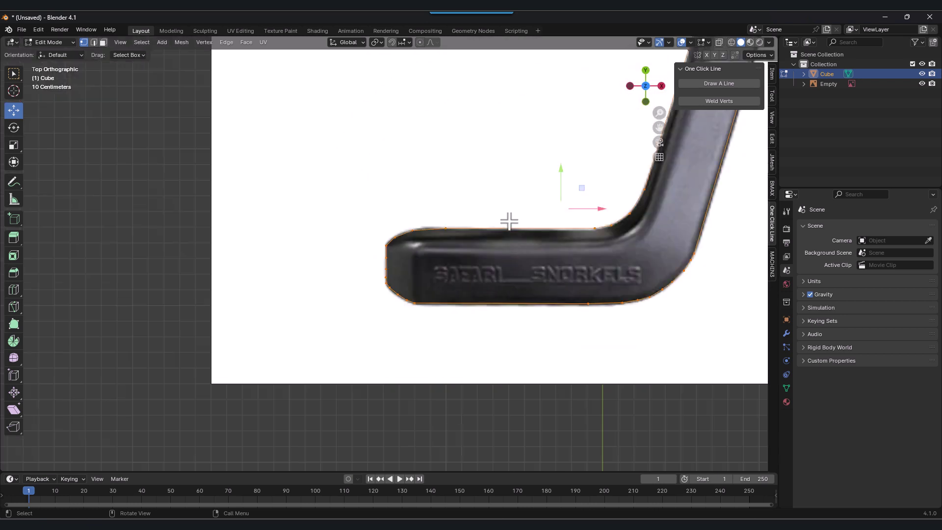
pyautogui.keyDown('shift'); pyautogui.moveTo(437, 206); pyautogui.dragTo(347, 271, button='middle'); pyautogui.keyUp('shift')
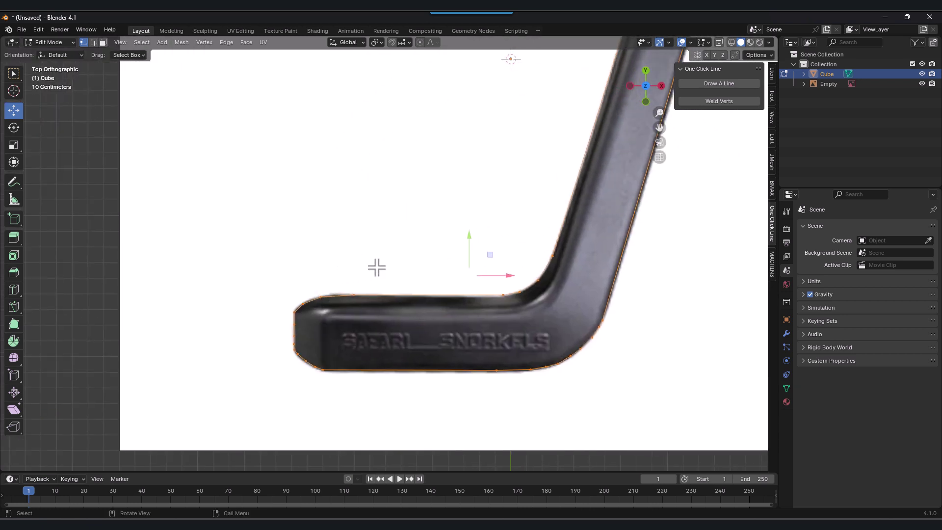
pyautogui.press('f')
pyautogui.scroll(-7, 484, 215)
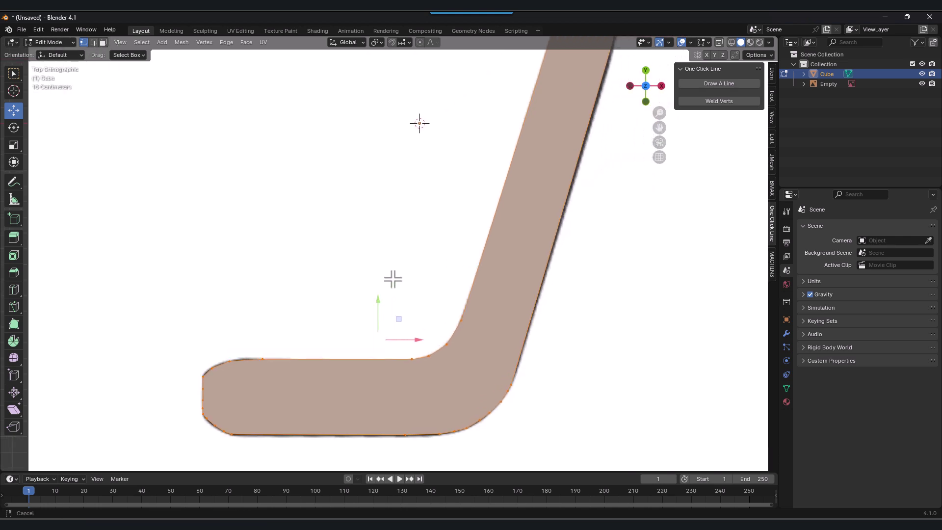
pyautogui.hotkey('alt', 'a')
pyautogui.scroll(3, 425, 295)
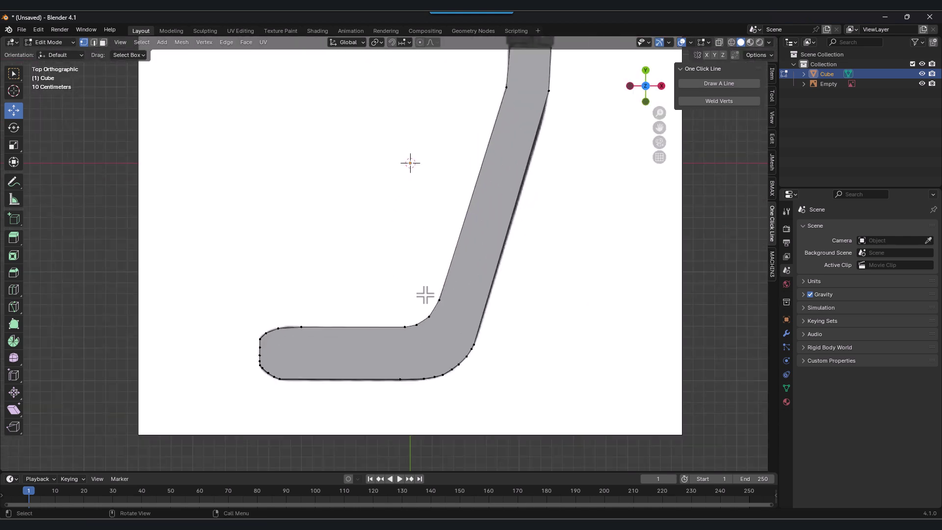
# Step: Select the filled snorkel face in face selection mode and extrude it downward into a solid
pyautogui.moveTo(425, 295); pyautogui.dragTo(403, 135, button='middle')
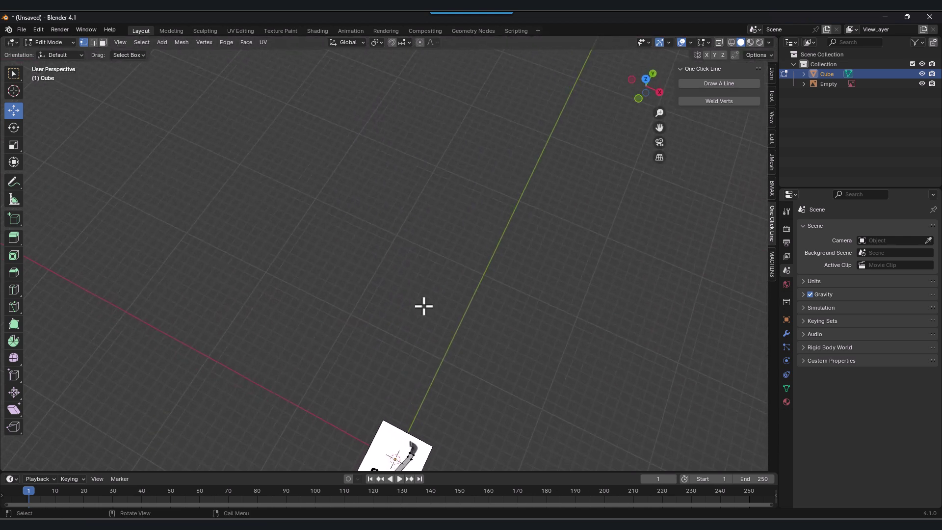
pyautogui.keyDown('shift'); pyautogui.scroll(-5, 423, 305); pyautogui.keyUp('shift')
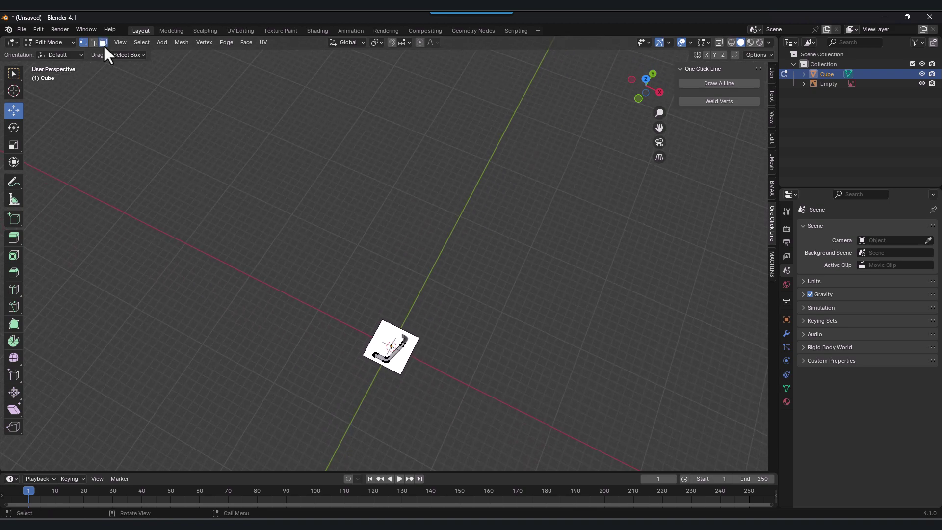
pyautogui.moveTo(410, 381); pyautogui.dragTo(422, 99, button='middle')
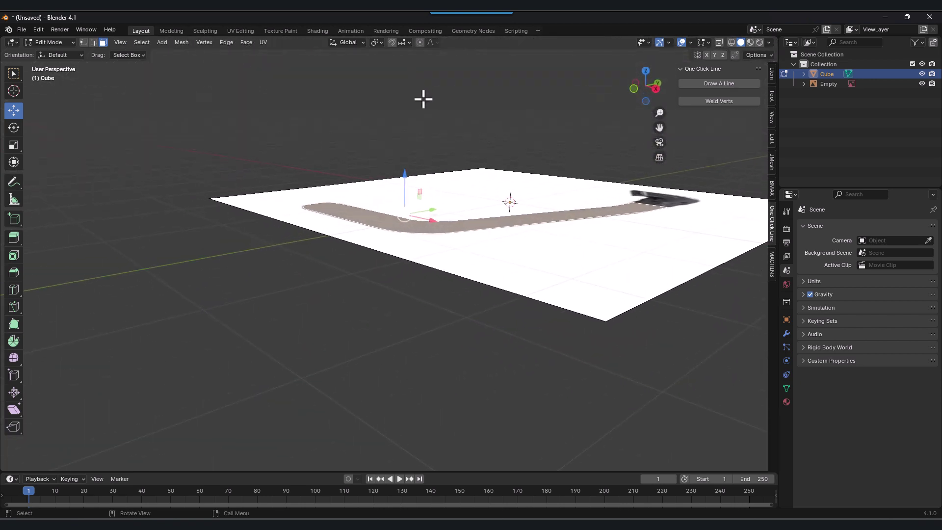
pyautogui.press('e')
pyautogui.click(499, 151)
pyautogui.moveTo(499, 151)
pyautogui.mouseDown(button='middle')
pyautogui.moveTo(590, 183)
pyautogui.moveTo(494, 246)
pyautogui.mouseUp(button='middle')
pyautogui.hotkey('ctrl', 'z')
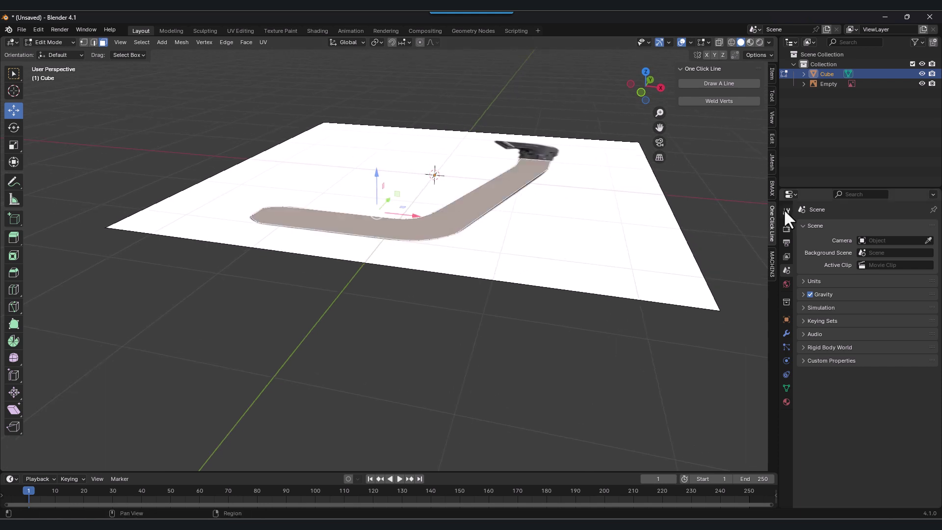
# Step: In Object Mode, apply the scale transform and select the snorkel solid
pyautogui.click(837, 132)
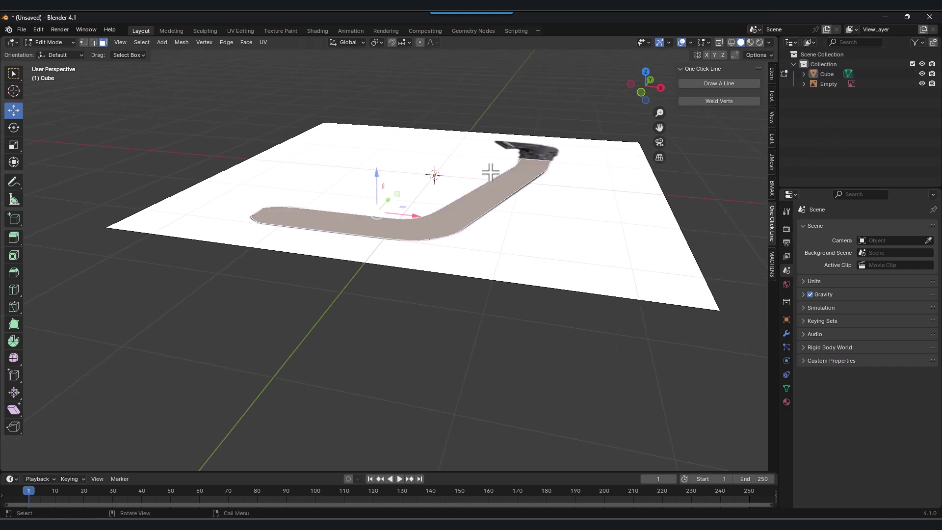
pyautogui.click(67, 42)
pyautogui.click(91, 52)
pyautogui.click(151, 42)
pyautogui.moveTo(167, 92)
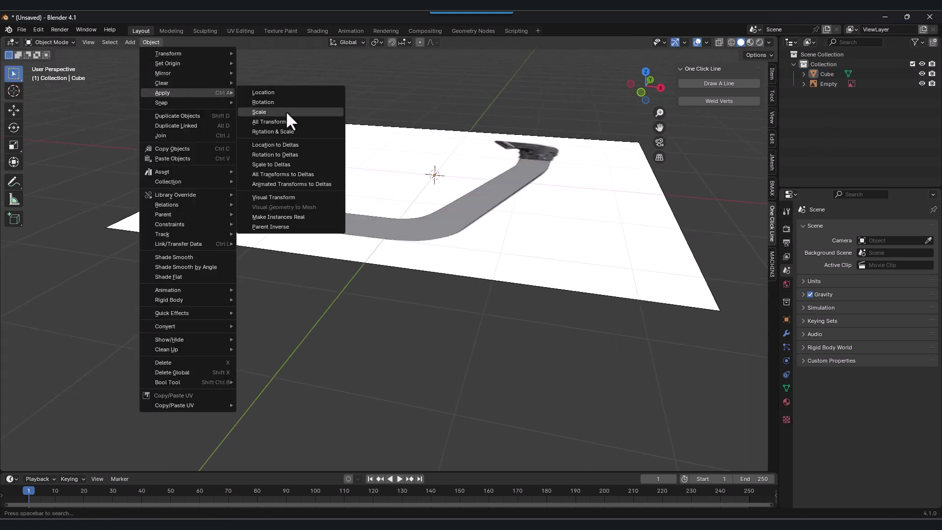
pyautogui.click(286, 112)
pyautogui.click(473, 212)
pyautogui.click(58, 41)
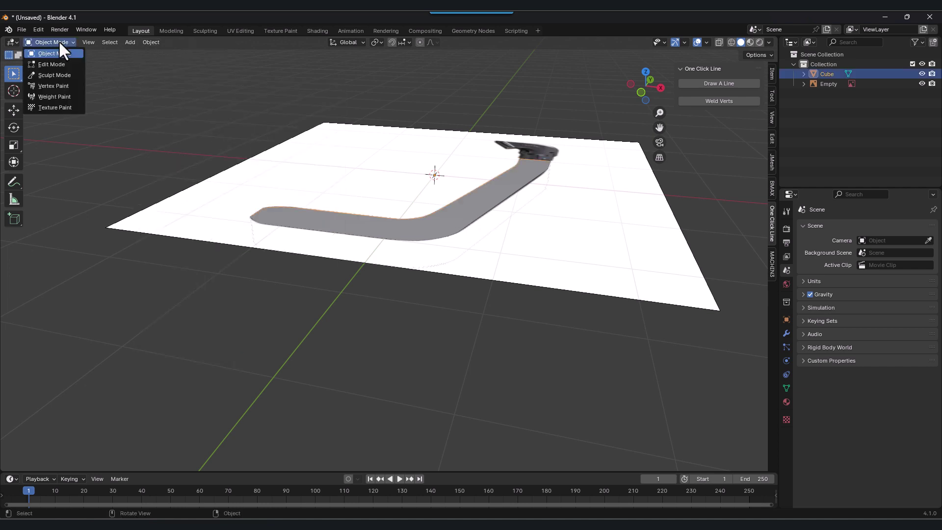
pyautogui.click(53, 64)
pyautogui.click(63, 43)
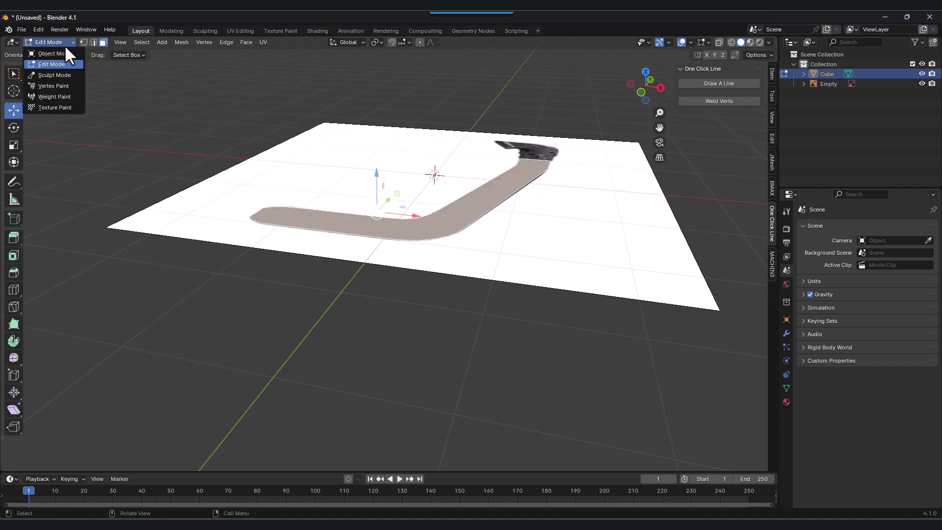
pyautogui.click(55, 53)
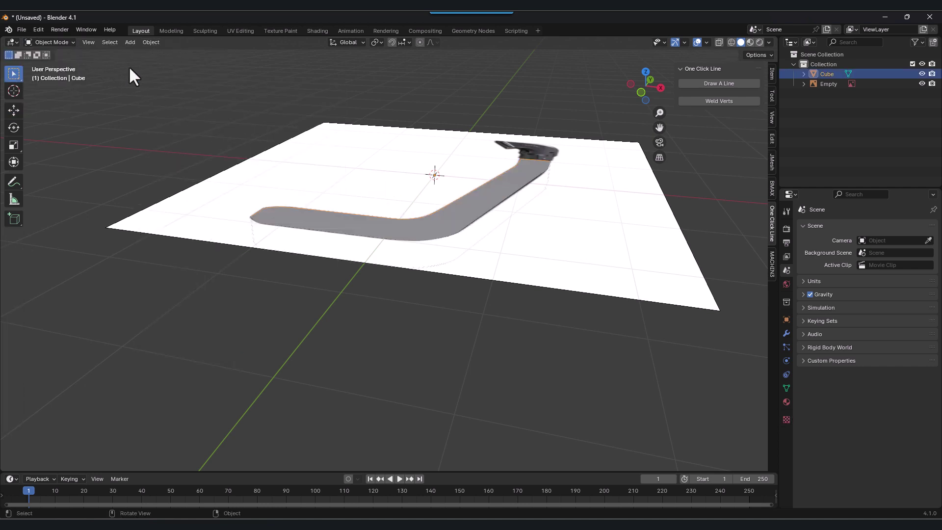
# Step: Add a Bevel modifier to the snorkel solid
pyautogui.click(787, 334)
pyautogui.click(809, 228)
pyautogui.moveTo(761, 274)
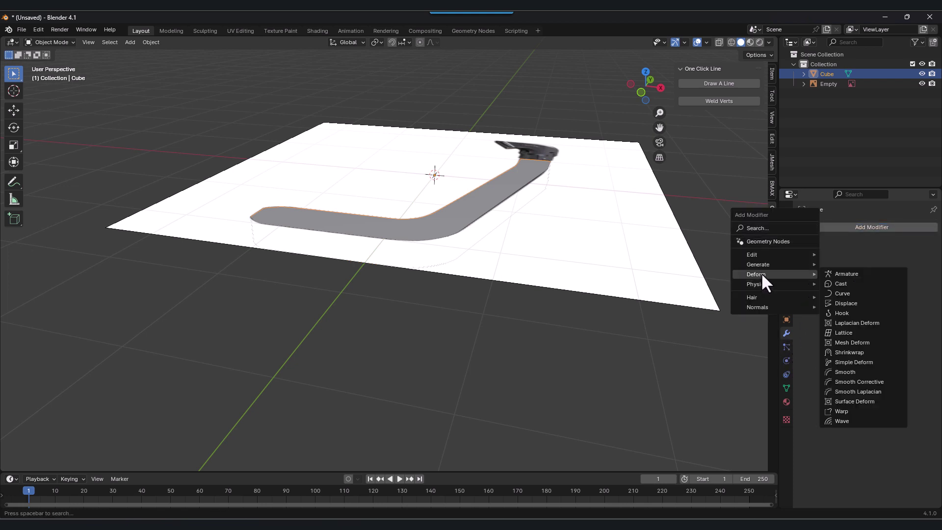
pyautogui.click(843, 272)
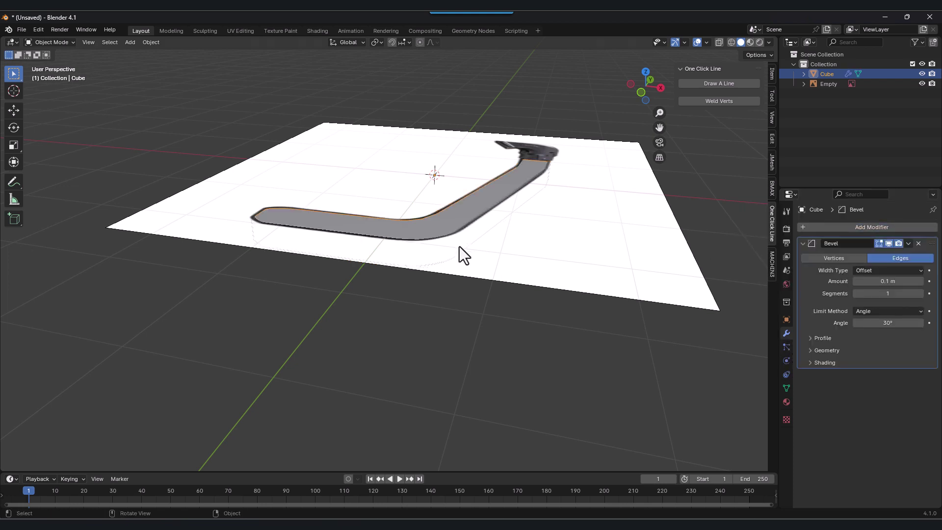
# Step: Examine the bevelled edges at the snorkel's end, and compare the body with the reference image from the top view
pyautogui.scroll(4, 458, 243)
pyautogui.moveTo(458, 242); pyautogui.dragTo(408, 230, button='middle')
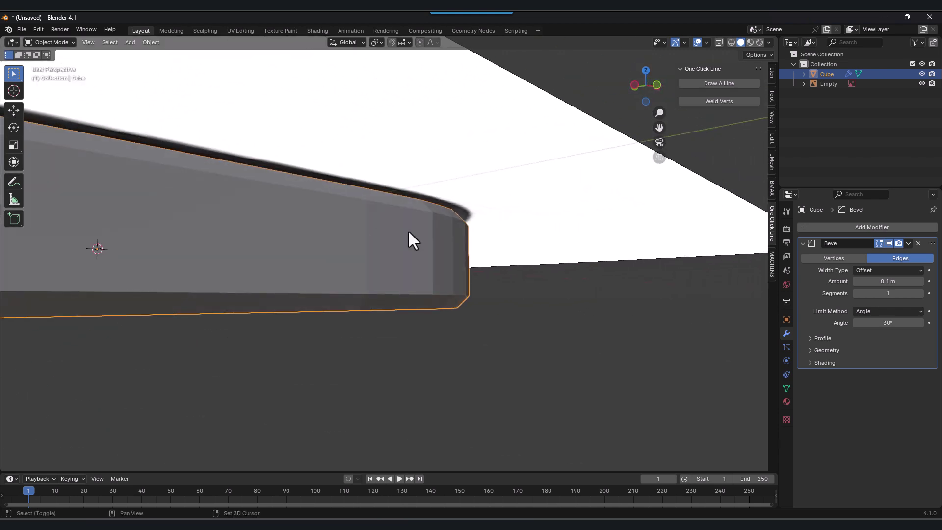
pyautogui.scroll(3, 32, 249)
pyautogui.scroll(-6, 64, 248)
pyautogui.moveTo(63, 249); pyautogui.dragTo(459, 294, button='middle')
pyautogui.scroll(2, 397, 230)
pyautogui.click(645, 73)
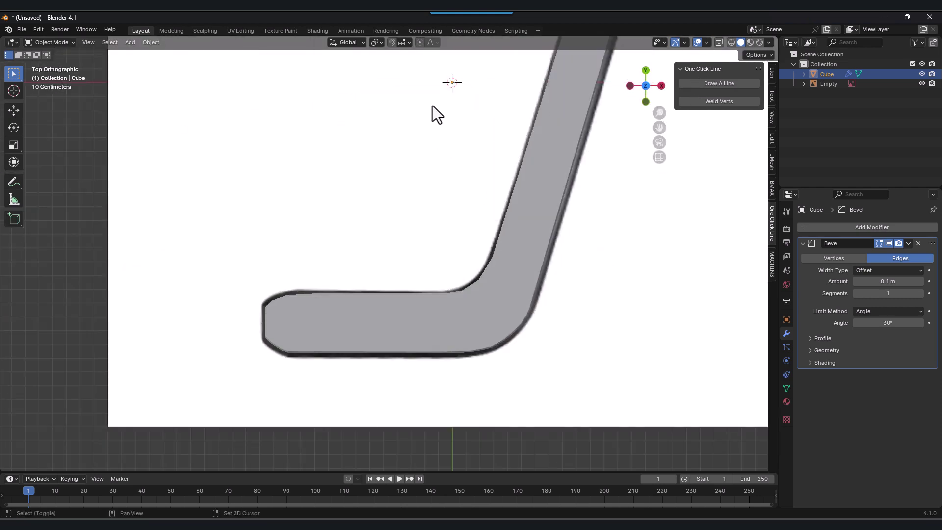
pyautogui.keyDown('shift'); pyautogui.moveTo(432, 105); pyautogui.dragTo(407, 266, button='middle'); pyautogui.keyUp('shift')
pyautogui.scroll(-2, 479, 199)
pyautogui.keyDown('shift'); pyautogui.moveTo(480, 198); pyautogui.dragTo(410, 147, button='middle'); pyautogui.keyUp('shift')
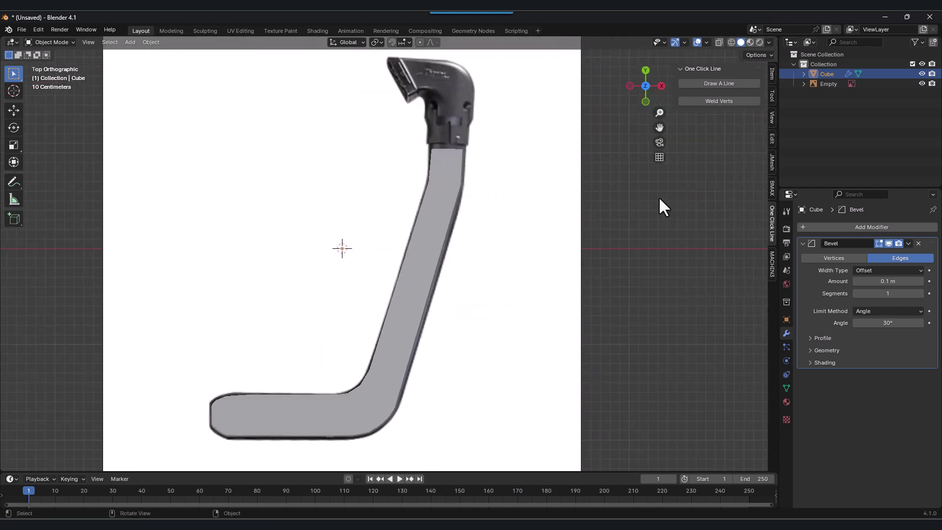
pyautogui.moveTo(431, 246); pyautogui.dragTo(240, 462, button='middle')
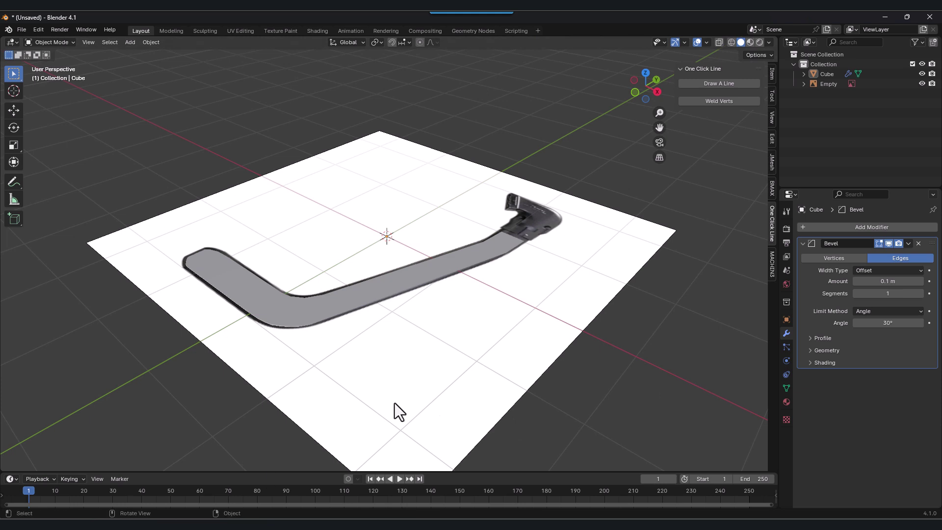
# Step: Hide the snorkel reference image and examine the bevelled solid on its own from several sides
pyautogui.click(922, 84)
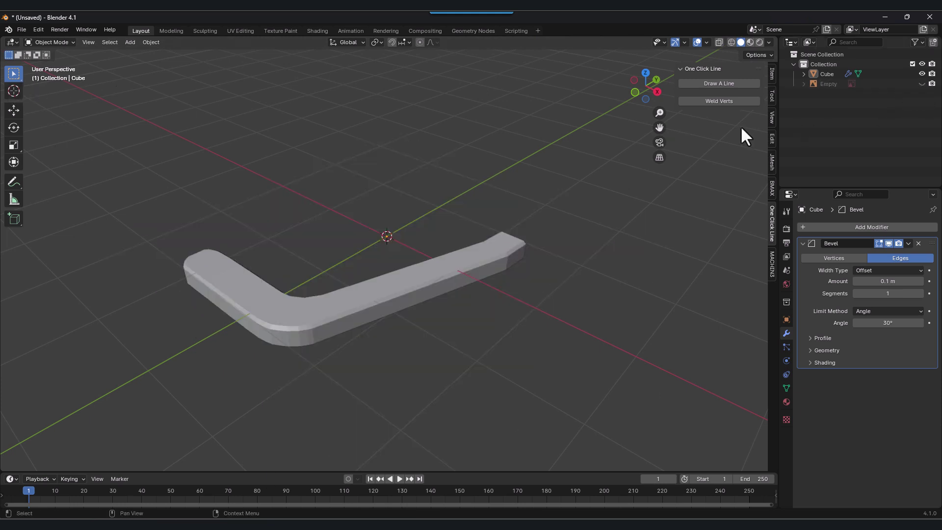
pyautogui.moveTo(741, 126); pyautogui.dragTo(121, 234, button='middle')
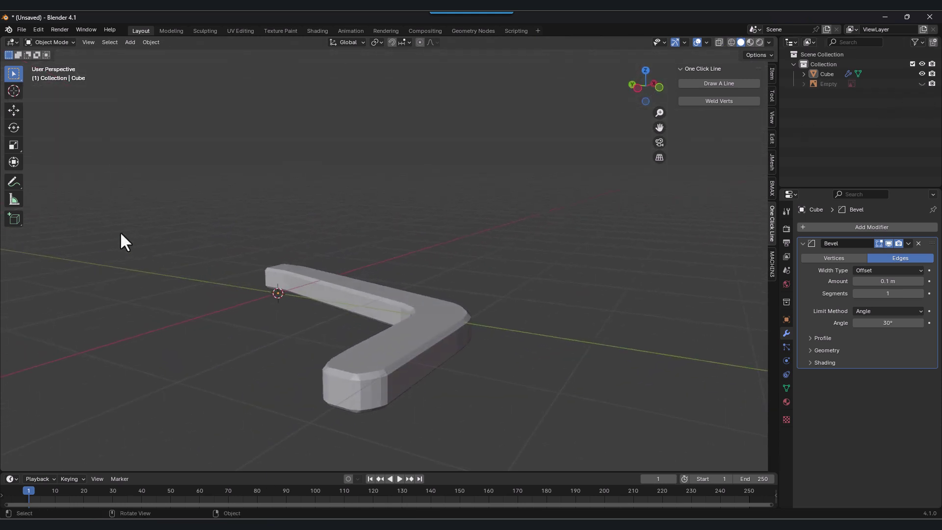
pyautogui.moveTo(481, 276); pyautogui.dragTo(620, 267, button='middle')
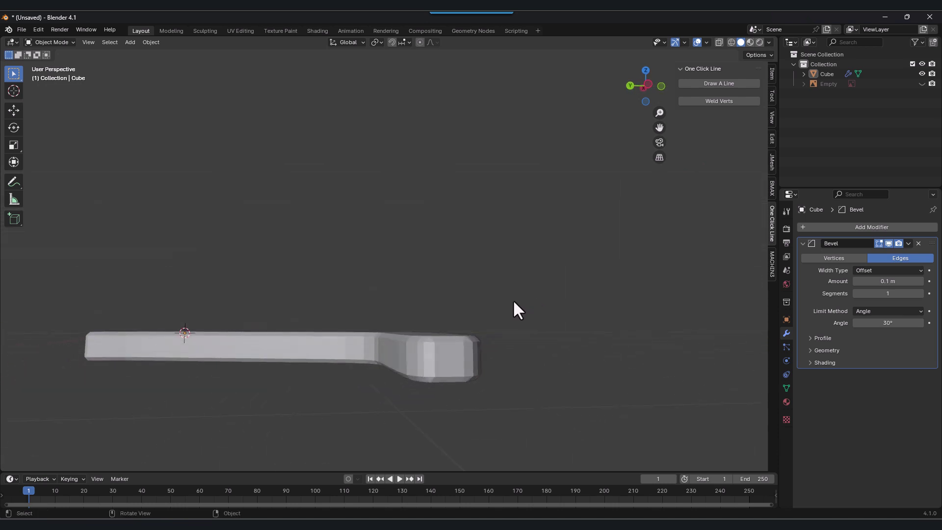
pyautogui.moveTo(514, 307); pyautogui.dragTo(414, 18, button='middle')
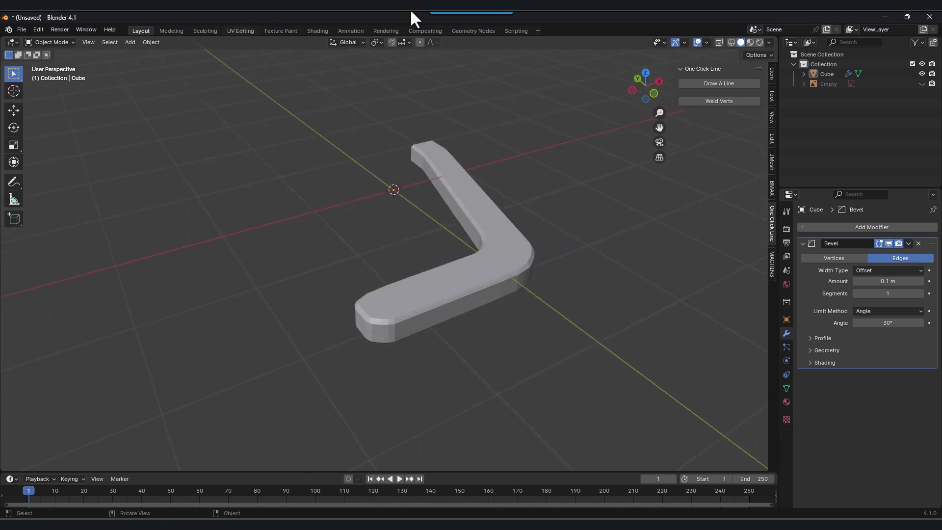
# Step: Delete the bevelled snorkel solid and its hidden reference image from the scene
pyautogui.click(646, 73)
pyautogui.scroll(-3, 528, 203)
pyautogui.click(437, 211)
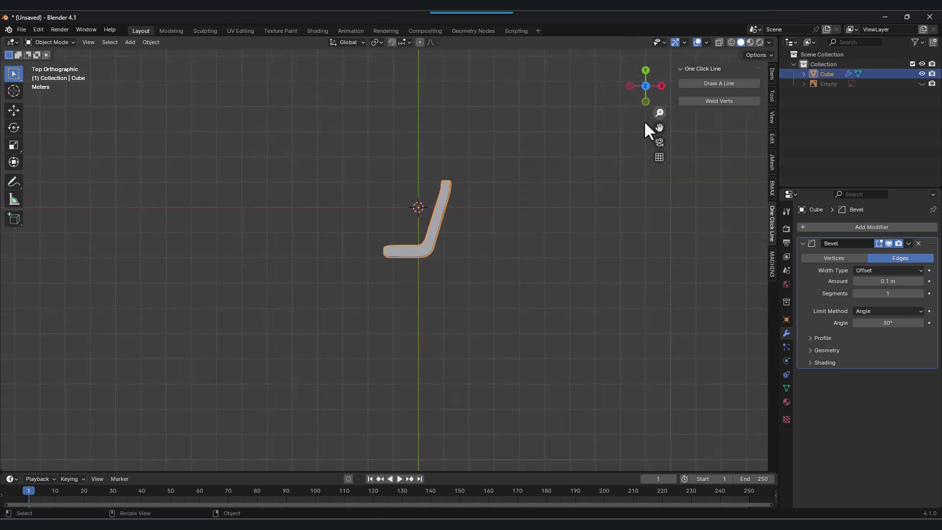
pyautogui.press('Delete')
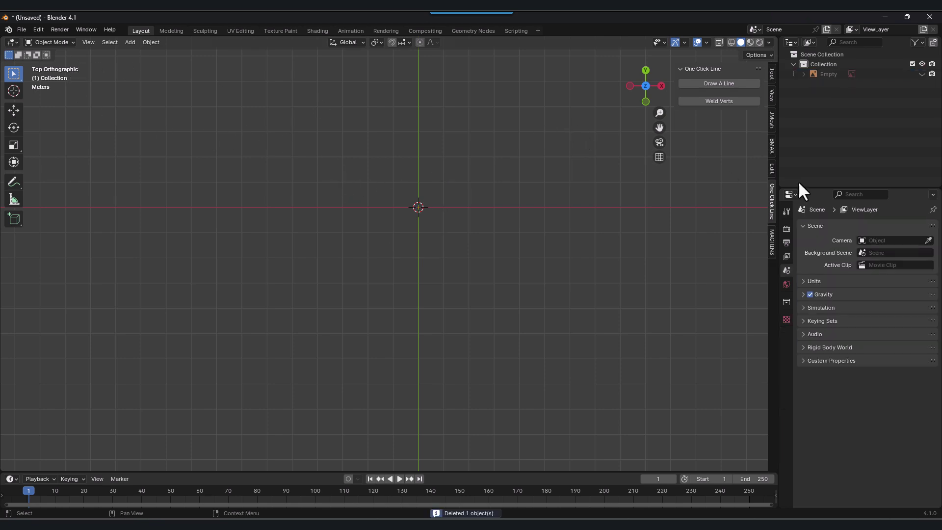
pyautogui.click(840, 74)
pyautogui.press('Delete')
# Step: Add the red tyre tread pattern image from the Desktop folder as a reference aligned to the top view
pyautogui.click(130, 42)
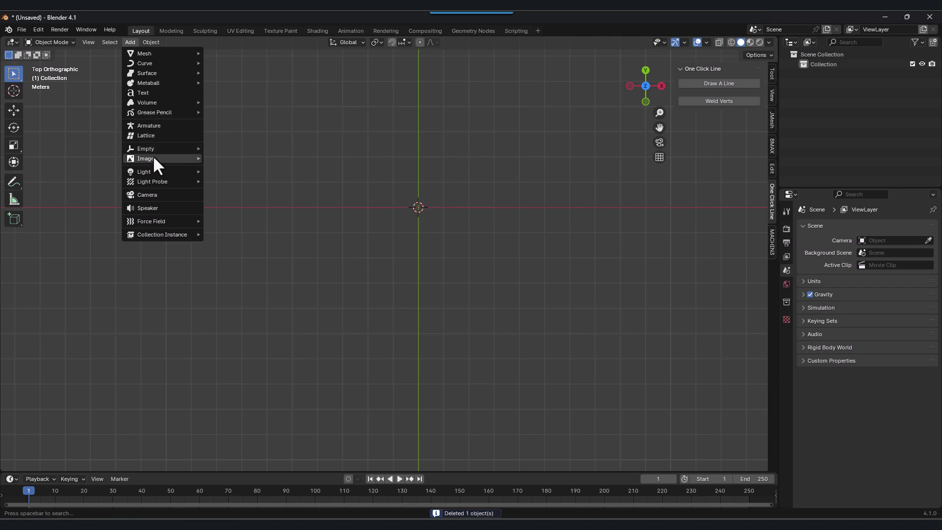
pyautogui.moveTo(154, 158)
pyautogui.click(234, 158)
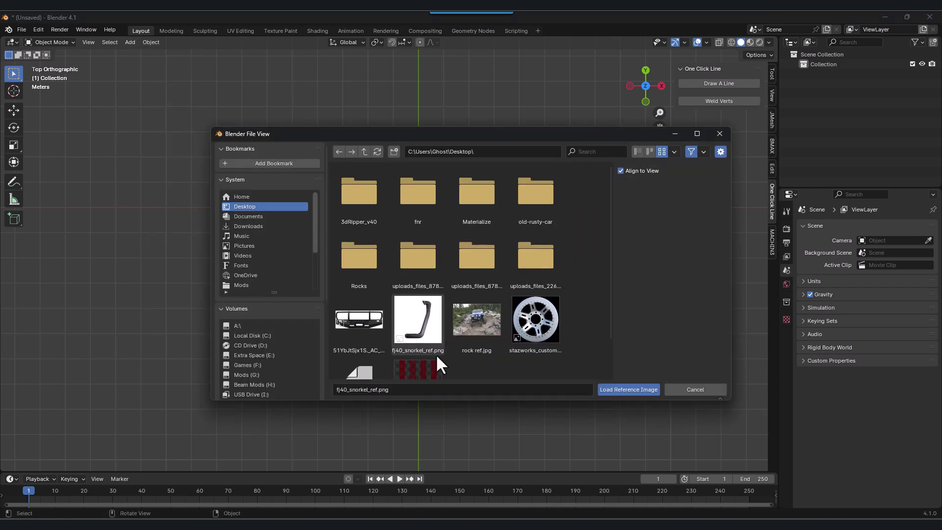
pyautogui.doubleClick(428, 373)
# Step: Start a One Click Line object and move its vertex about 0.27 m in X and 0.15 m in Y onto the third tread pattern's left edge
pyautogui.scroll(8, 420, 230)
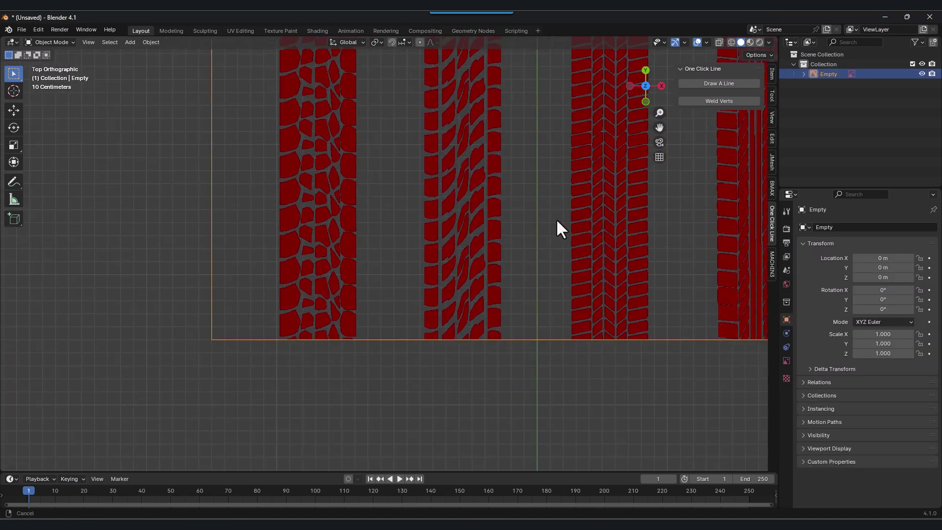
pyautogui.keyDown('shift'); pyautogui.moveTo(556, 219); pyautogui.dragTo(347, 420, button='middle'); pyautogui.keyUp('shift')
pyautogui.scroll(6, 381, 214)
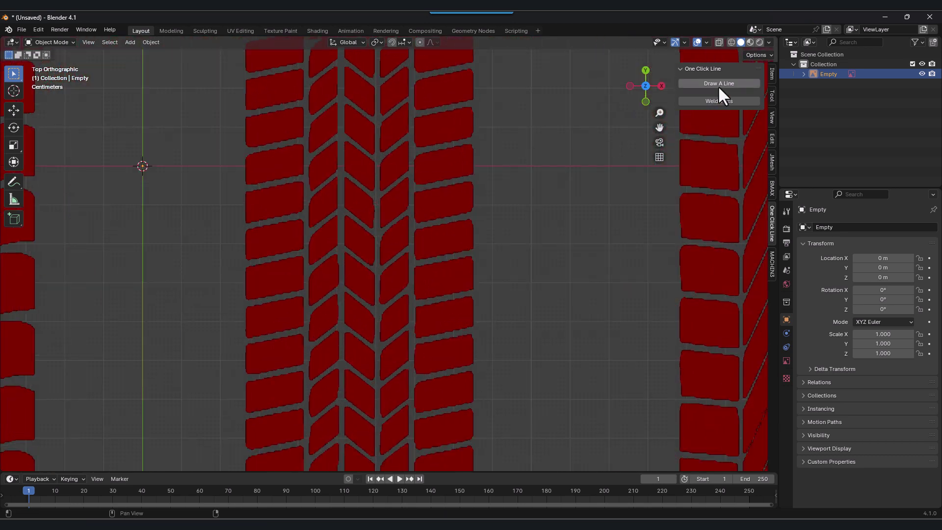
pyautogui.scroll(-7, 361, 192)
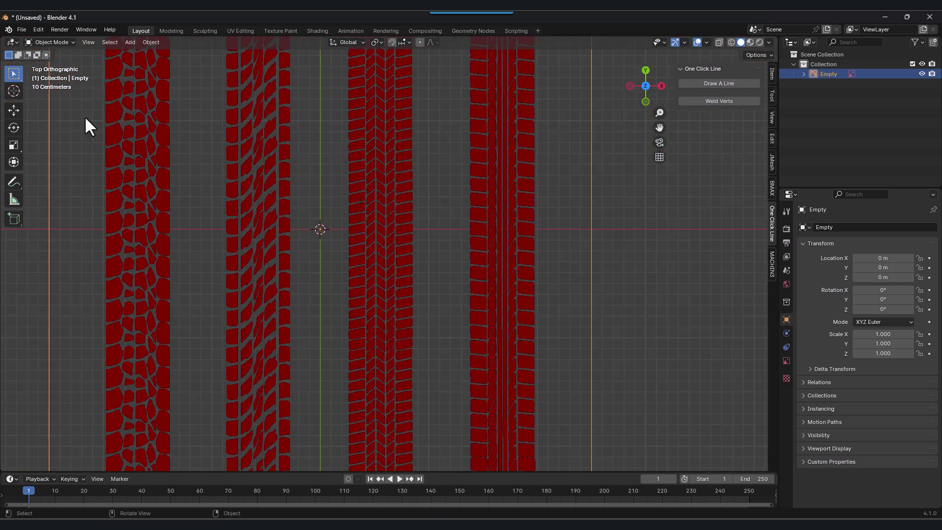
pyautogui.click(725, 83)
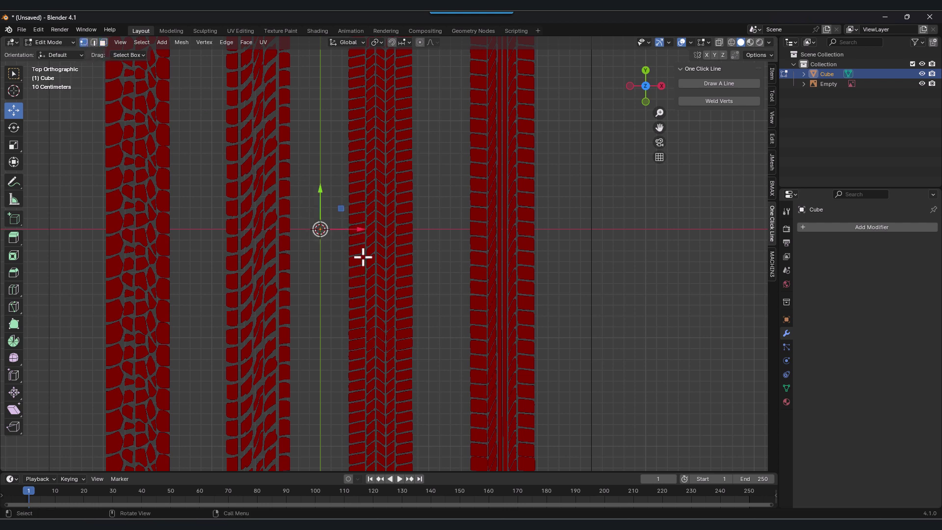
pyautogui.press('g')
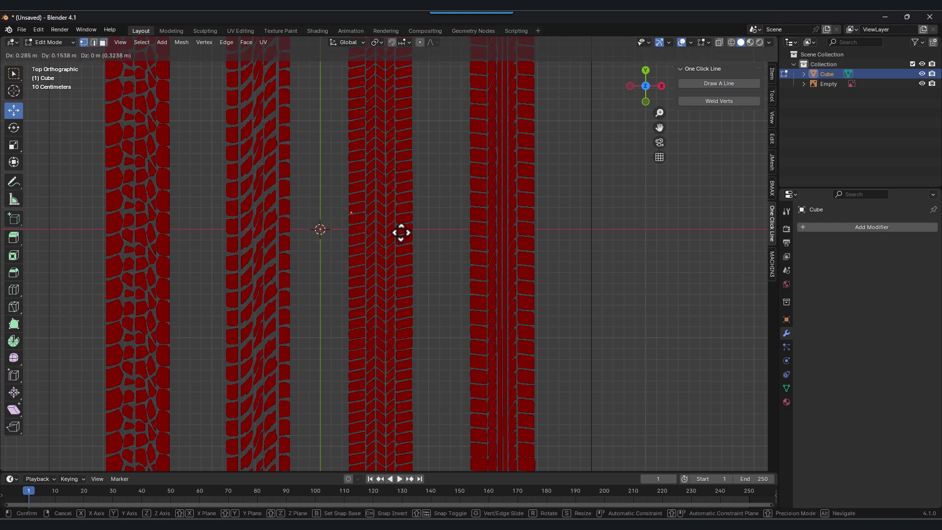
pyautogui.click(399, 232)
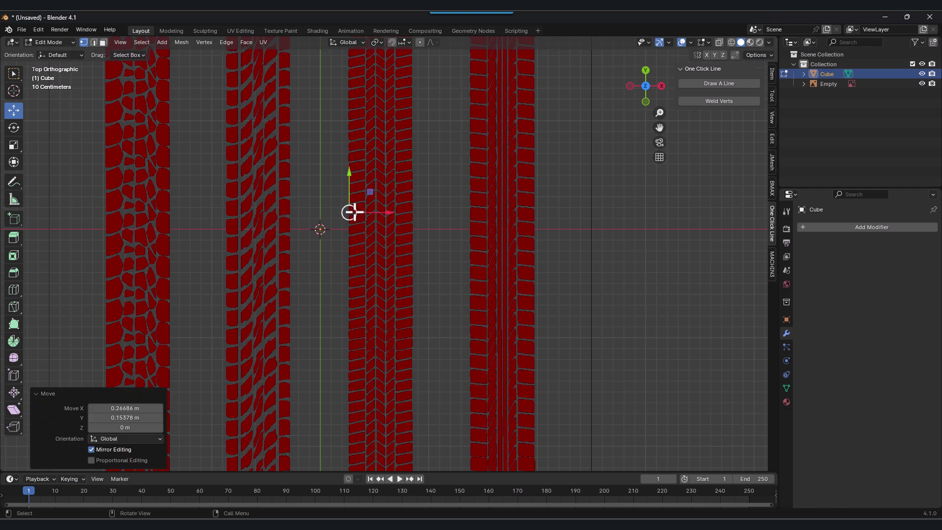
# Step: Fine-tune the start vertex in Y and X so it sits on the lower-left corner of the outer tread block
pyautogui.scroll(10, 351, 211)
pyautogui.keyDown('shift'); pyautogui.moveTo(386, 342); pyautogui.dragTo(353, 280, button='middle'); pyautogui.keyUp('shift')
pyautogui.press('g')
pyautogui.press('y')
pyautogui.click(356, 294)
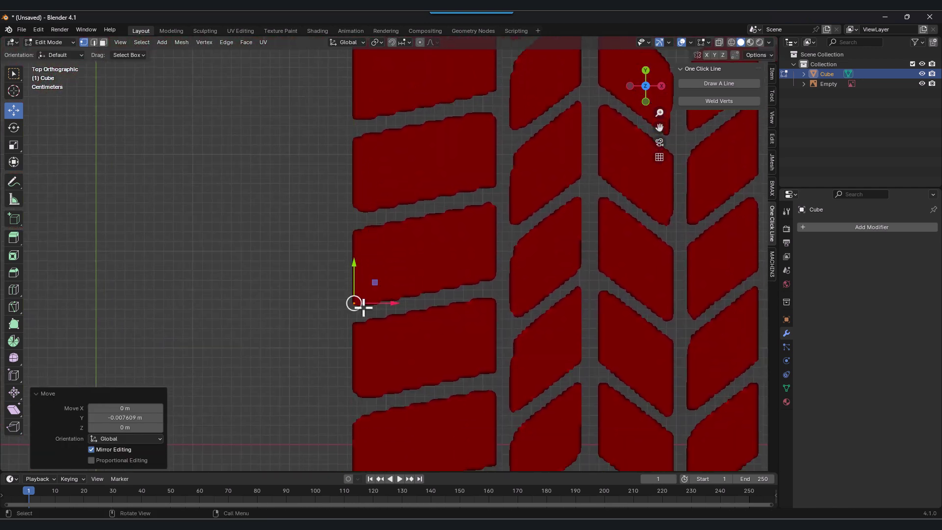
pyautogui.scroll(4, 343, 310)
pyautogui.moveTo(342, 356); pyautogui.dragTo(336, 354)
# Step: Extrude edges up the tread block's left side about 0.075 m, along its slanted upper edge, and across its small upper-right corner
pyautogui.press('g')
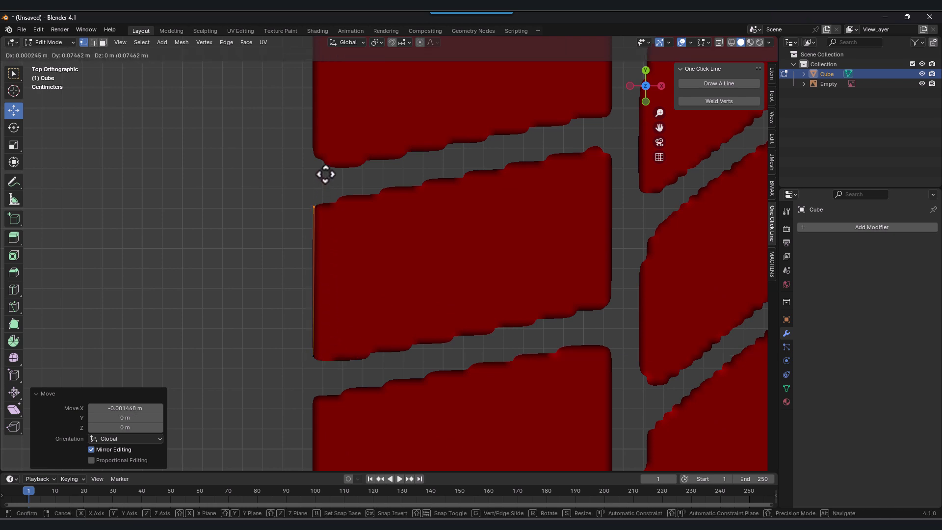
pyautogui.click(327, 173)
pyautogui.press('e')
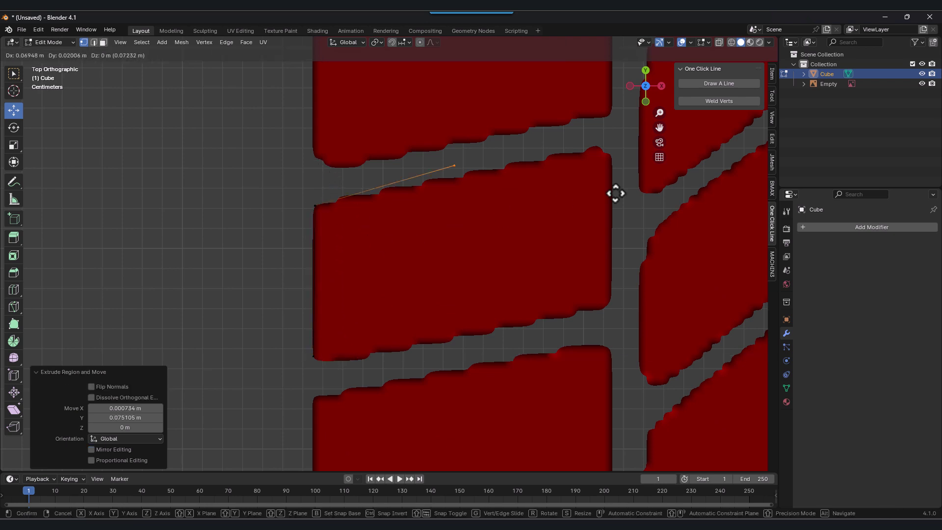
pyautogui.click(681, 190)
pyautogui.press('g')
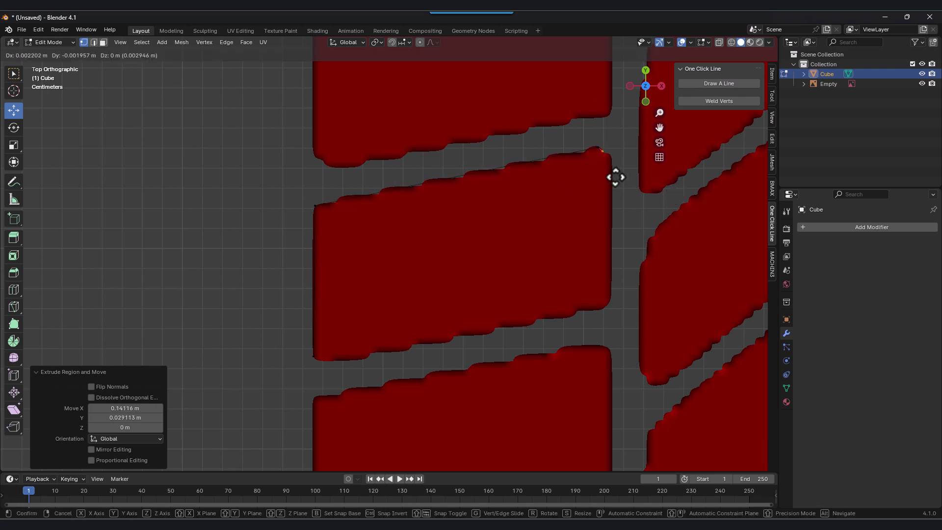
pyautogui.click(623, 180)
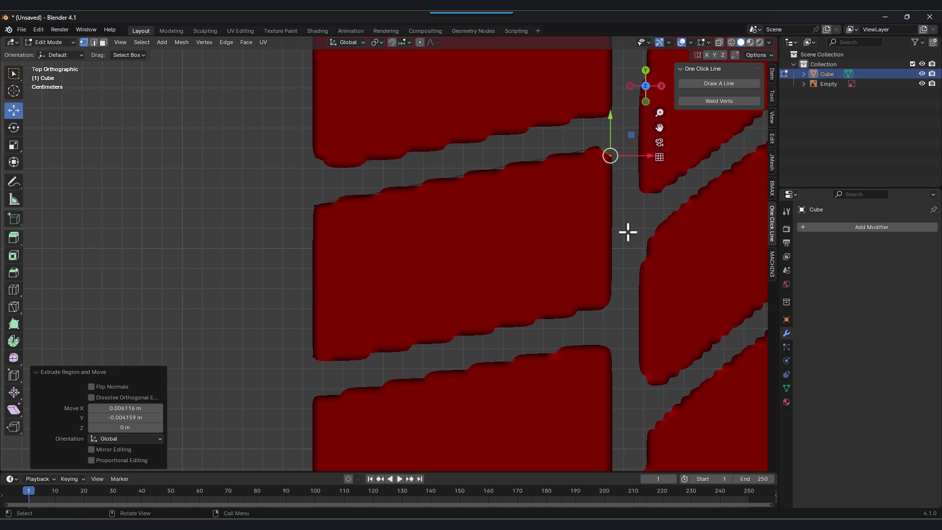
# Step: Extrude edges down the block's right side about 0.07 m, around the lower corner and back along the bottom, closing the outline at its start
pyautogui.press('e')
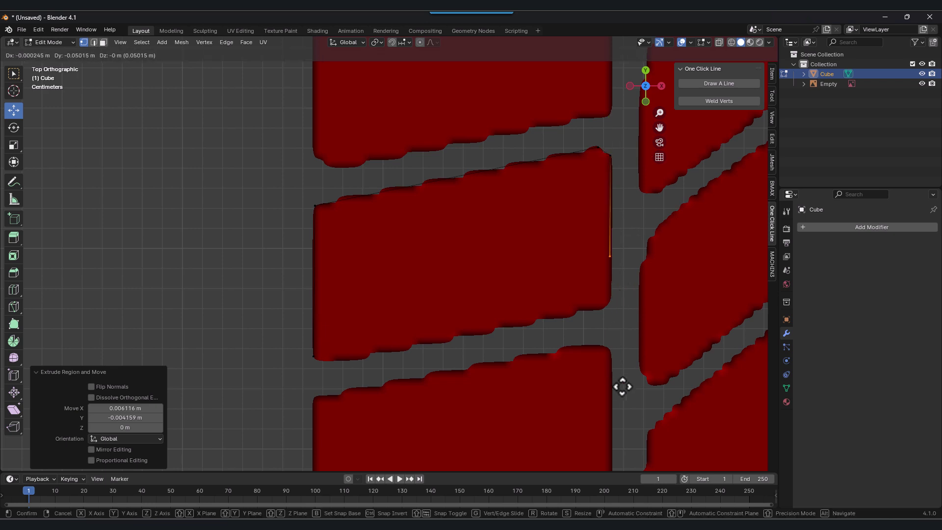
pyautogui.click(621, 423)
pyautogui.press('e')
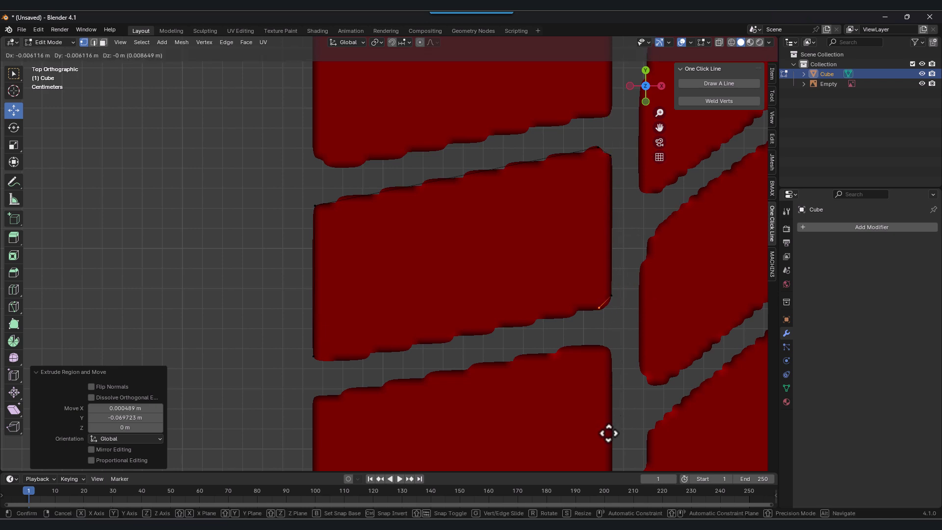
pyautogui.click(609, 432)
pyautogui.press('e')
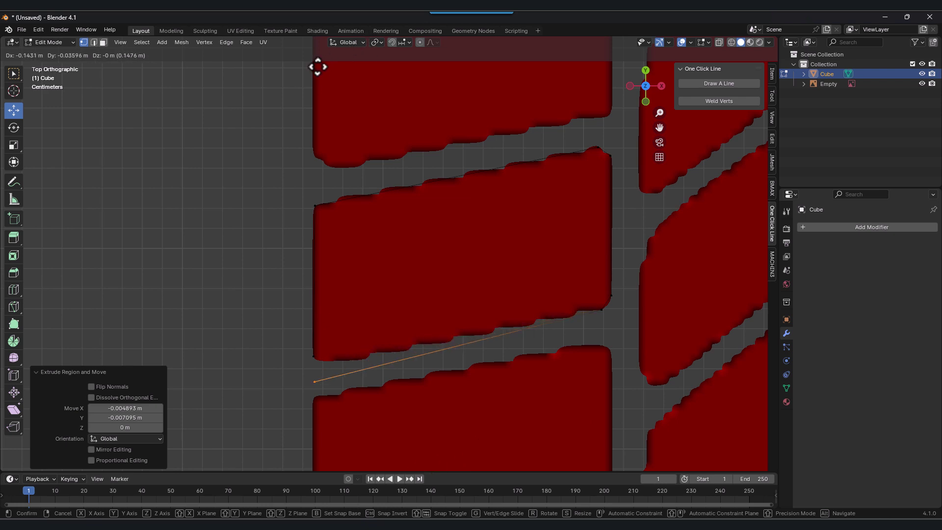
pyautogui.click(317, 48)
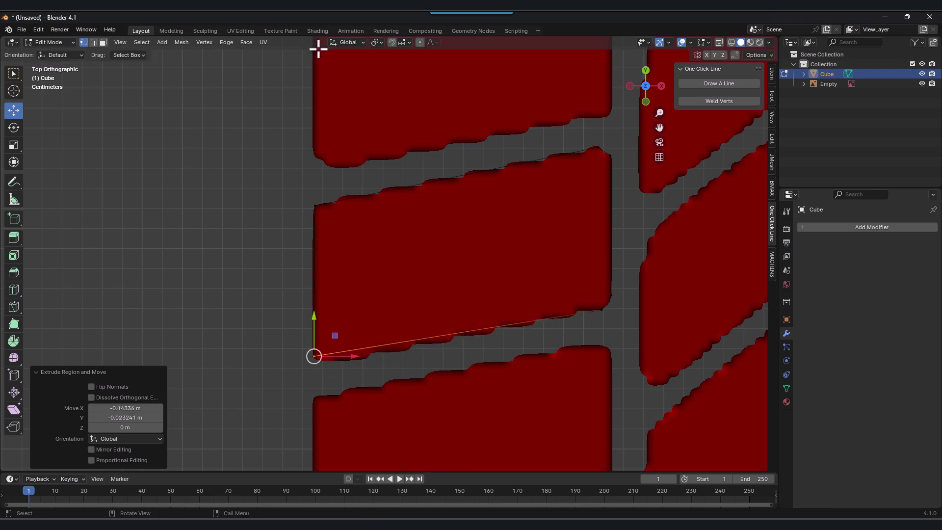
pyautogui.press('f')
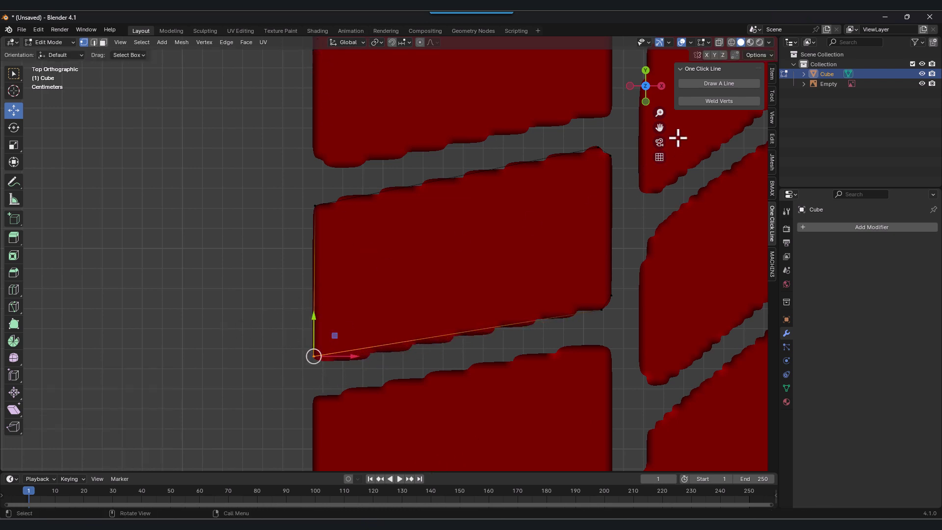
# Step: Select the whole traced tread block outline, fill it with a face, and return to Object Mode
pyautogui.moveTo(457, 301); pyautogui.dragTo(392, 287, button='middle')
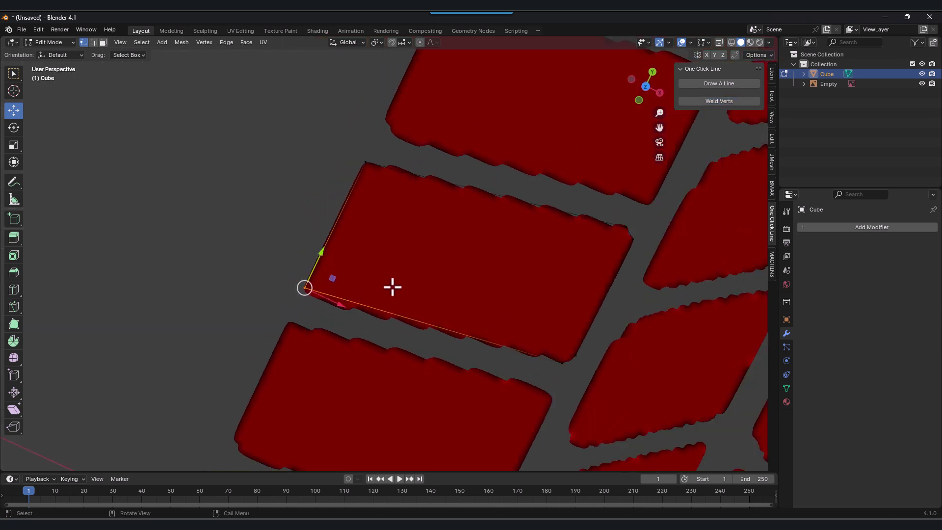
pyautogui.scroll(-3, 393, 287)
pyautogui.click(646, 86)
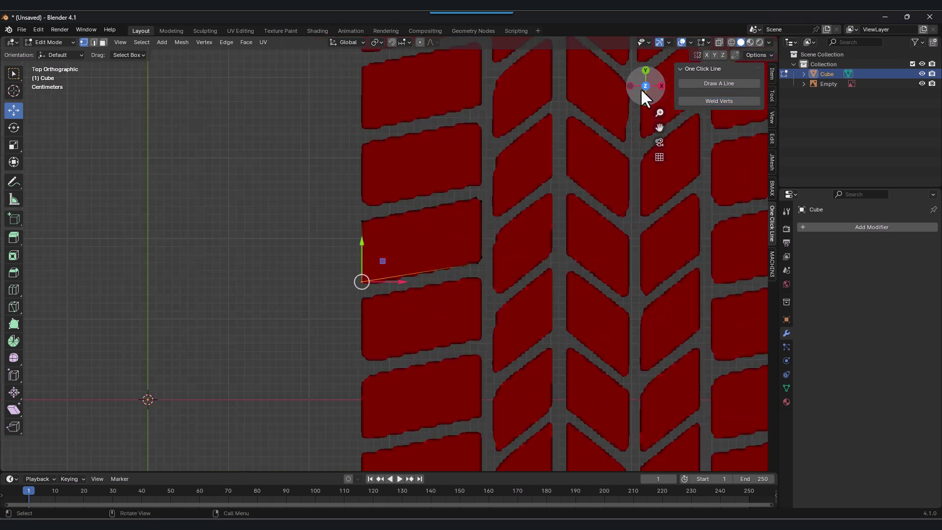
pyautogui.click(437, 229)
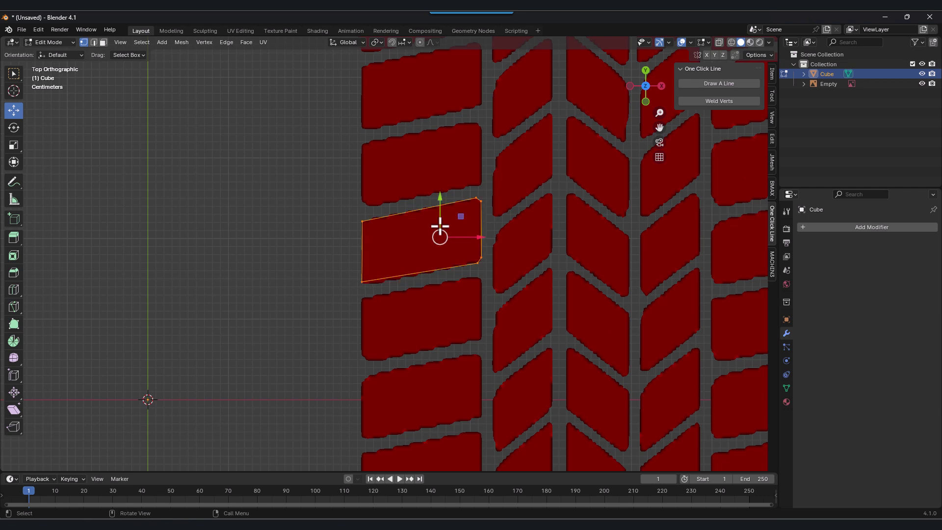
pyautogui.click(451, 228)
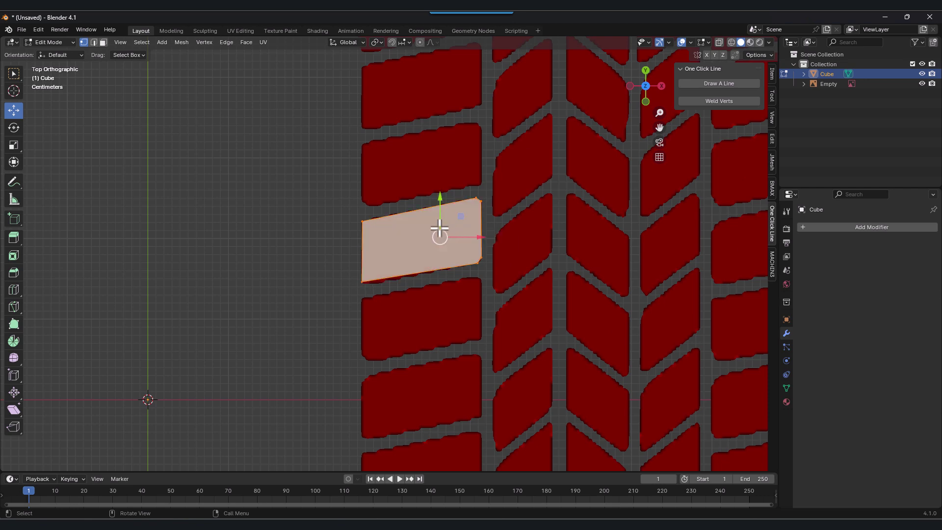
pyautogui.scroll(-5, 440, 228)
pyautogui.click(378, 253)
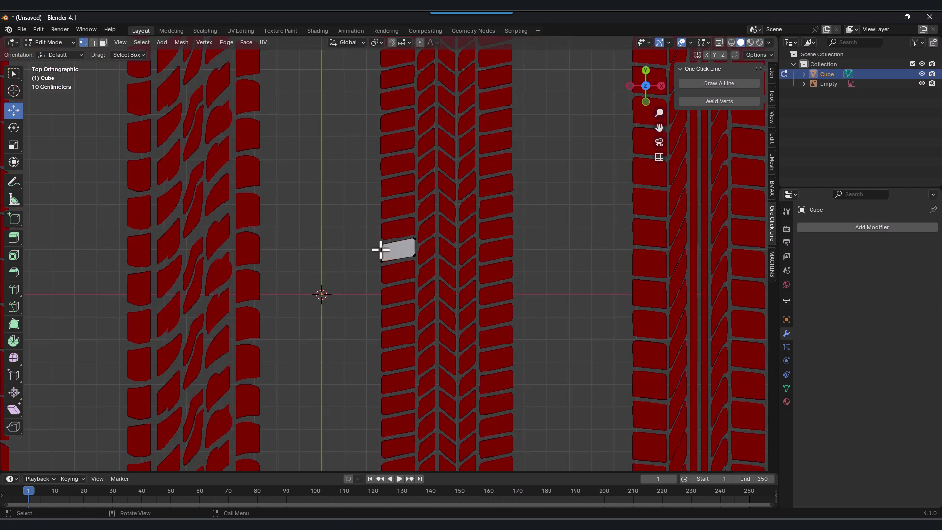
pyautogui.press('Tab')
# Step: Start a second One Click Line object and place its vertex at the lower-left corner of the adjacent block in the tread's second column
pyautogui.scroll(6, 515, 253)
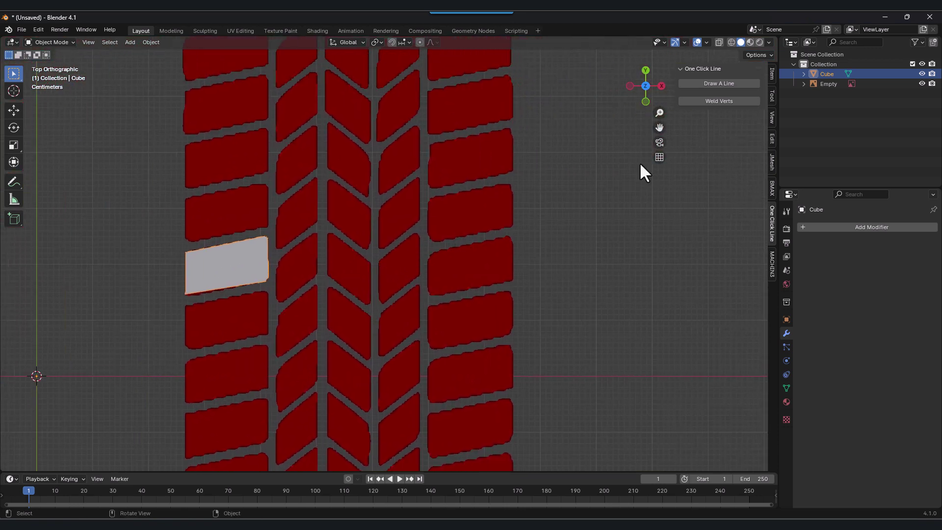
pyautogui.click(716, 85)
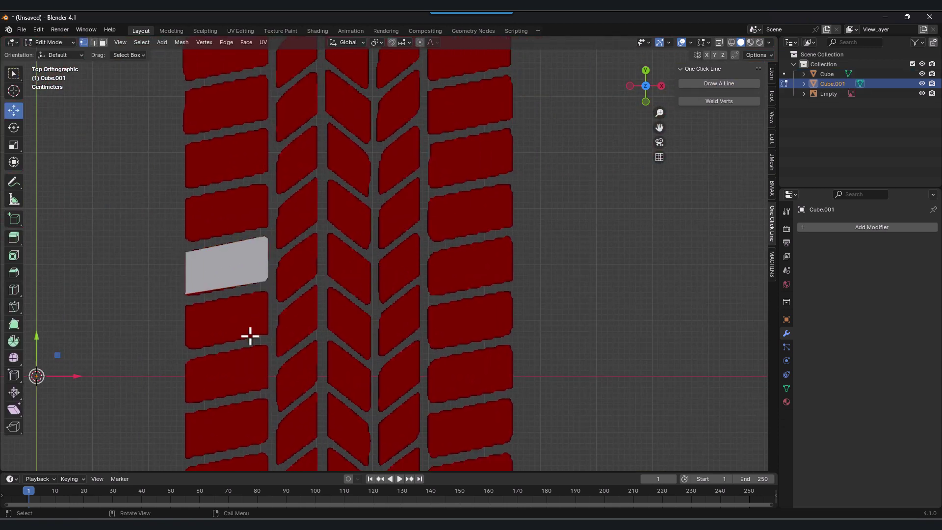
pyautogui.press('g')
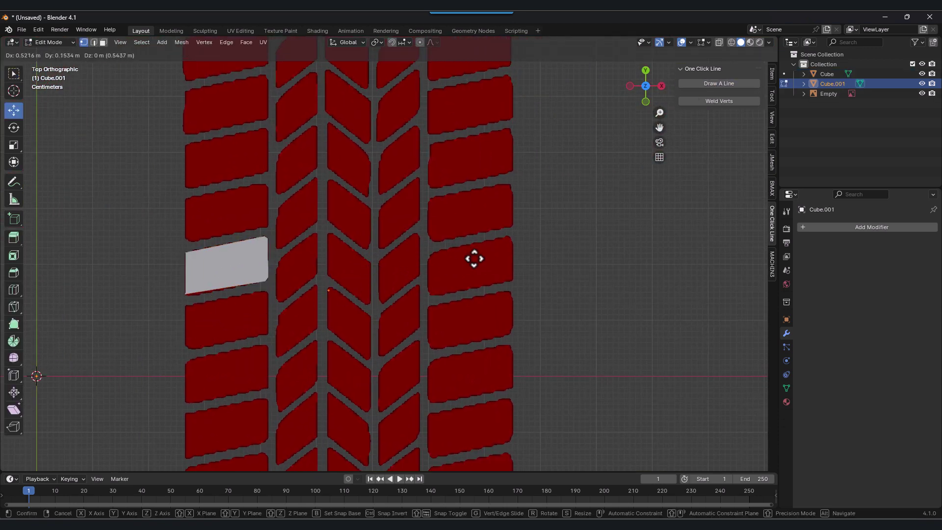
pyautogui.click(431, 265)
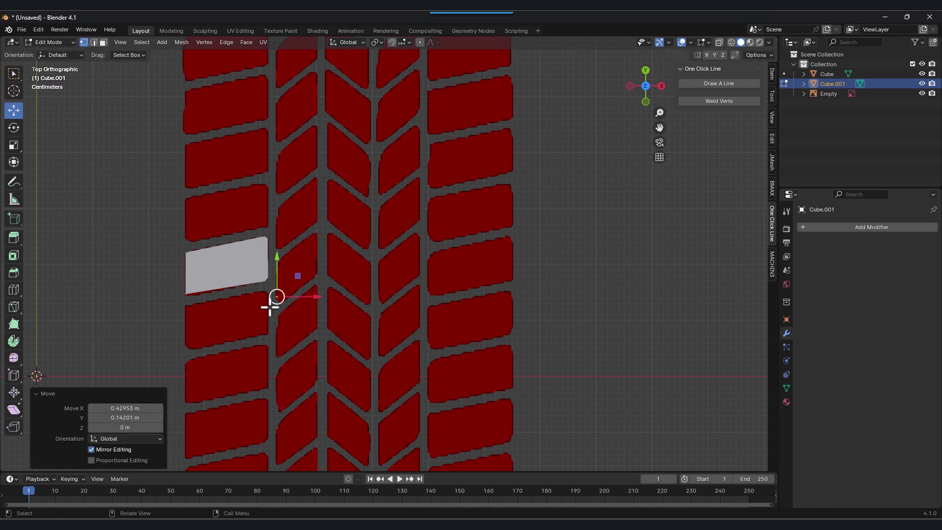
# Step: Extrude edges around the second-column tread block, up its left side, along the slanted top, down the right and back to the start
pyautogui.press('g')
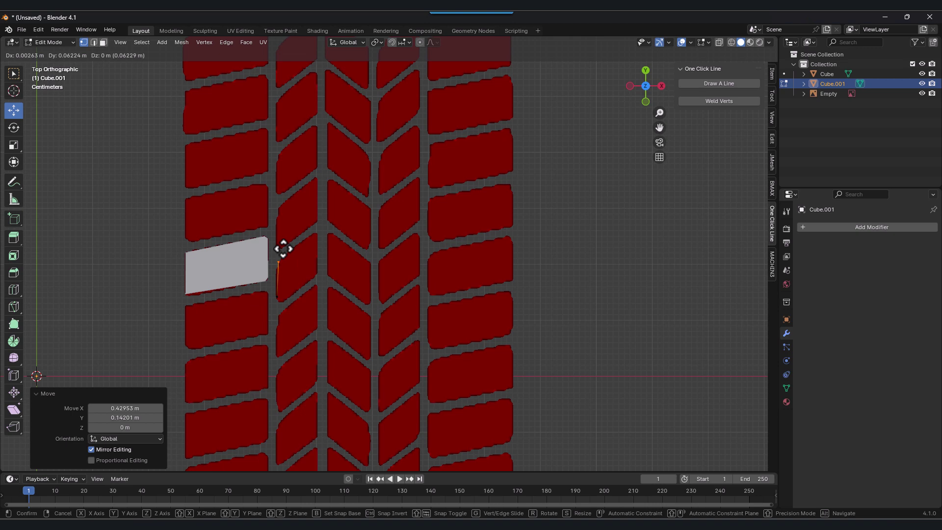
pyautogui.click(283, 249)
pyautogui.press('e')
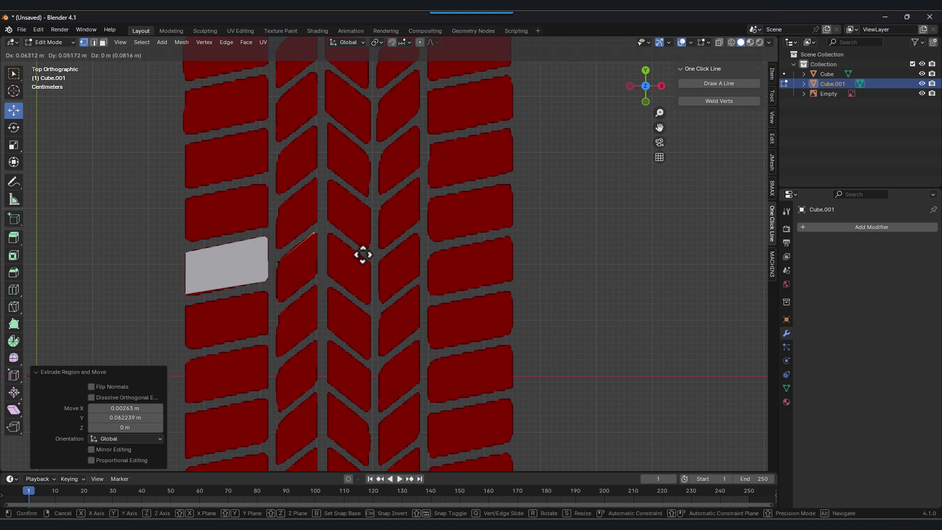
pyautogui.click(364, 253)
pyautogui.press('e')
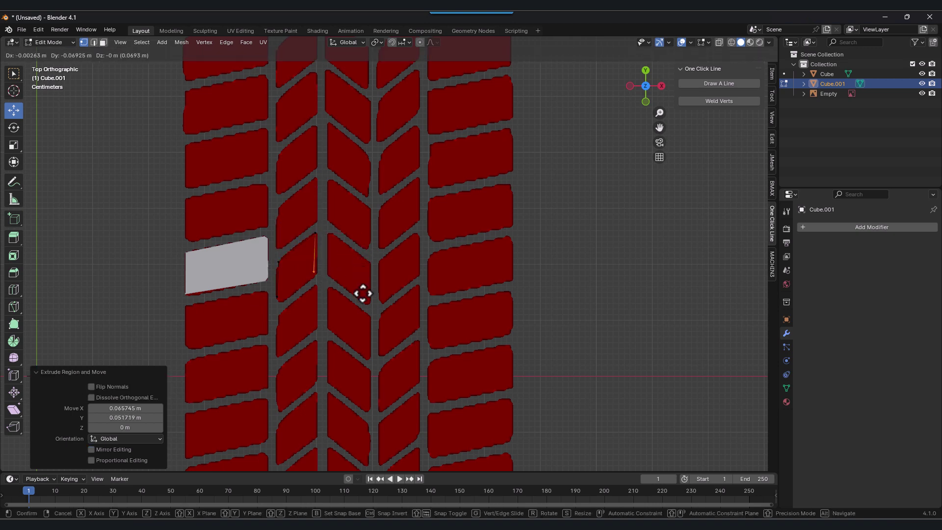
pyautogui.click(365, 296)
pyautogui.press('e')
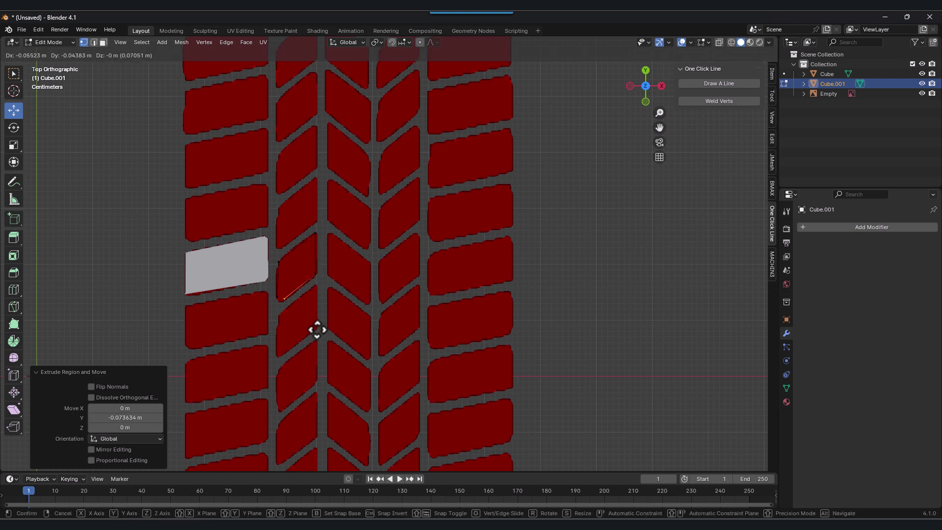
pyautogui.click(321, 332)
pyautogui.press('e')
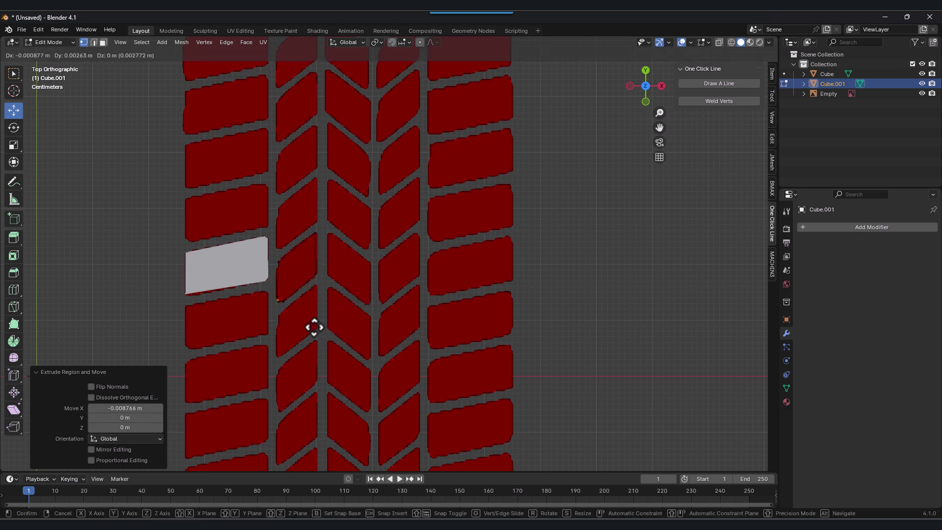
pyautogui.click(314, 326)
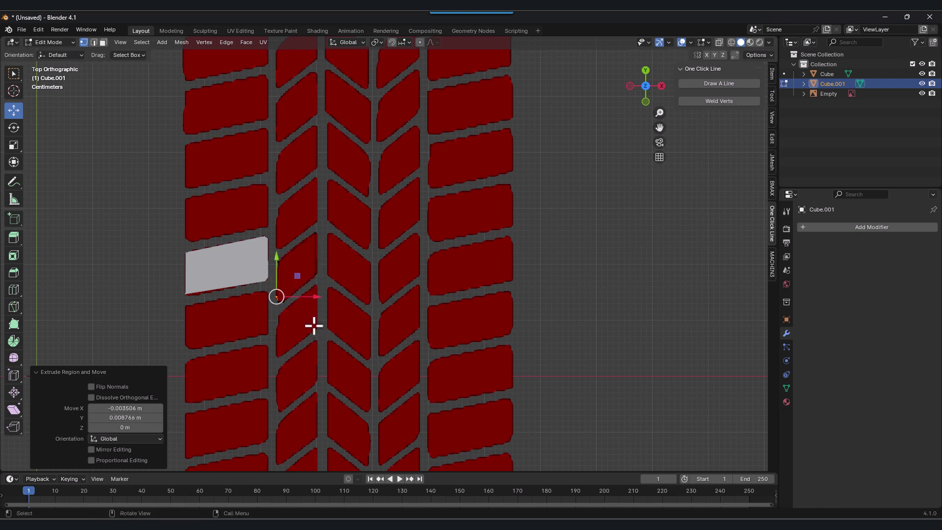
# Step: Select the whole outline of the second-column tread block, fill it with a face, and return to Object Mode
pyautogui.click(278, 296)
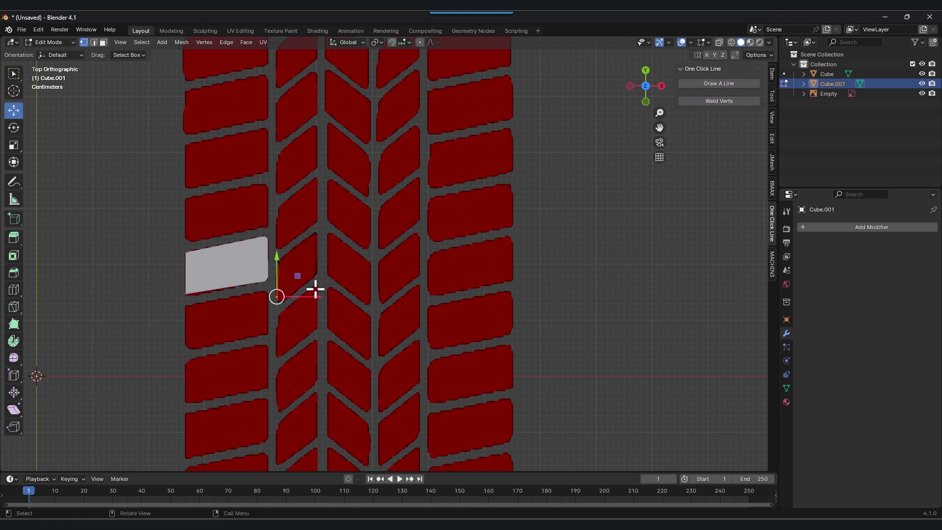
pyautogui.press('l')
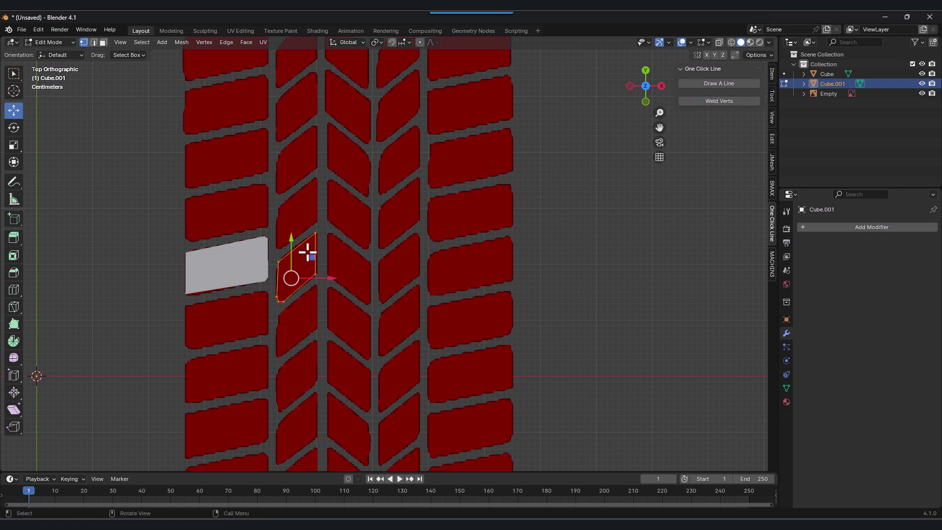
pyautogui.press('f')
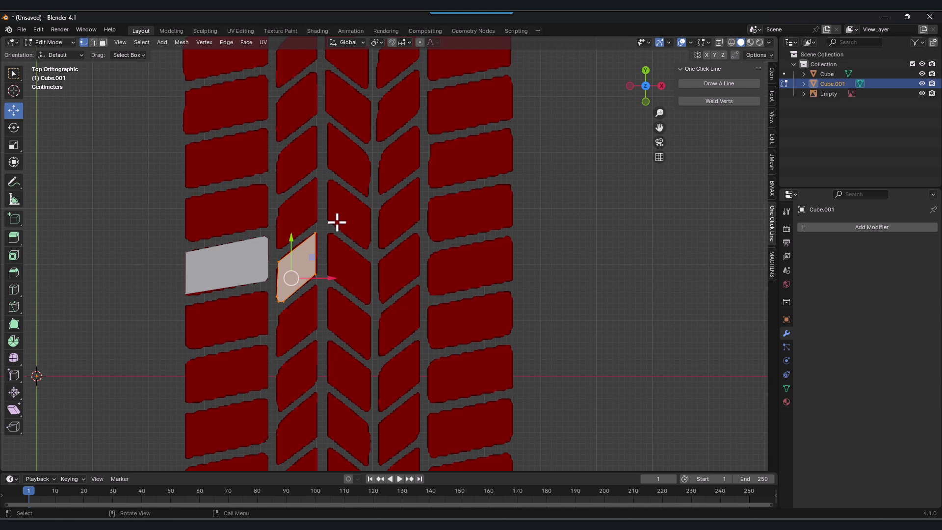
pyautogui.press('Tab')
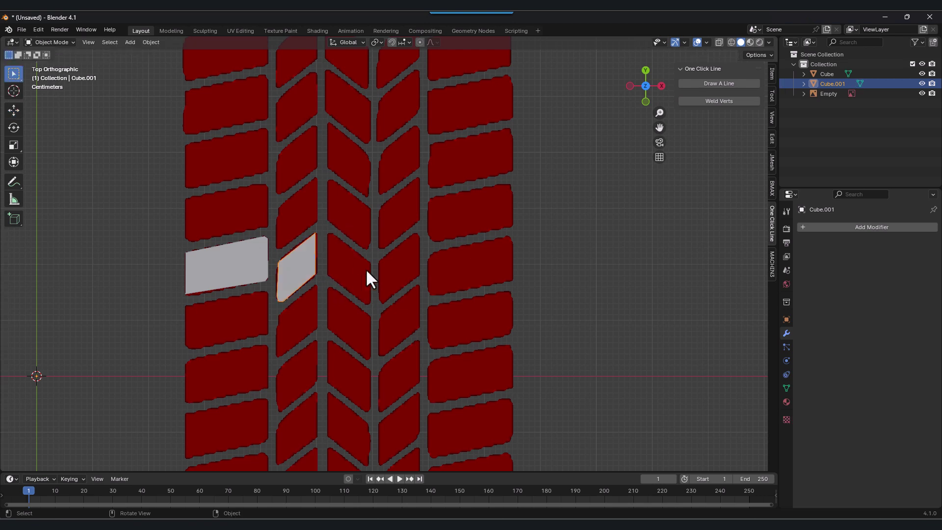
# Step: Start another One Click Line object and place its vertex at the lower-left corner of the adjacent third-column block, about X 0.52 m, Y 0.18 m
pyautogui.click(722, 83)
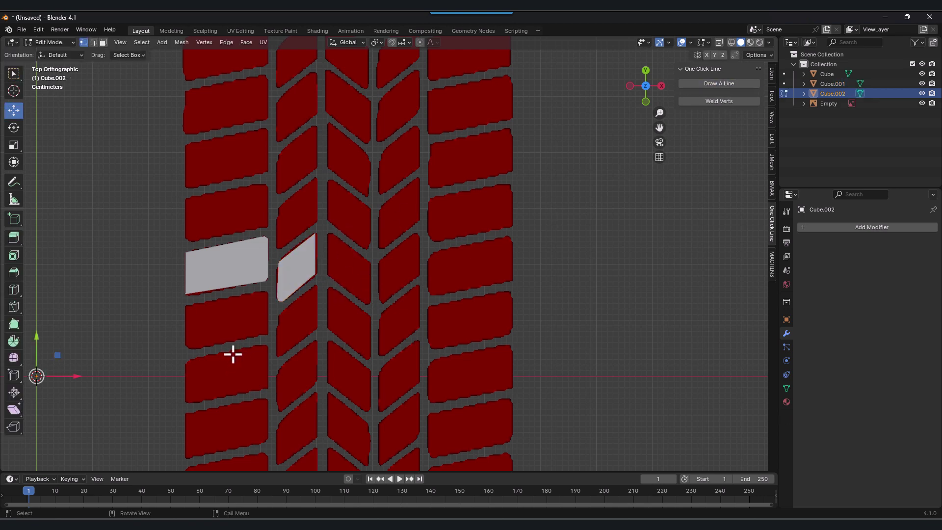
pyautogui.click(93, 384)
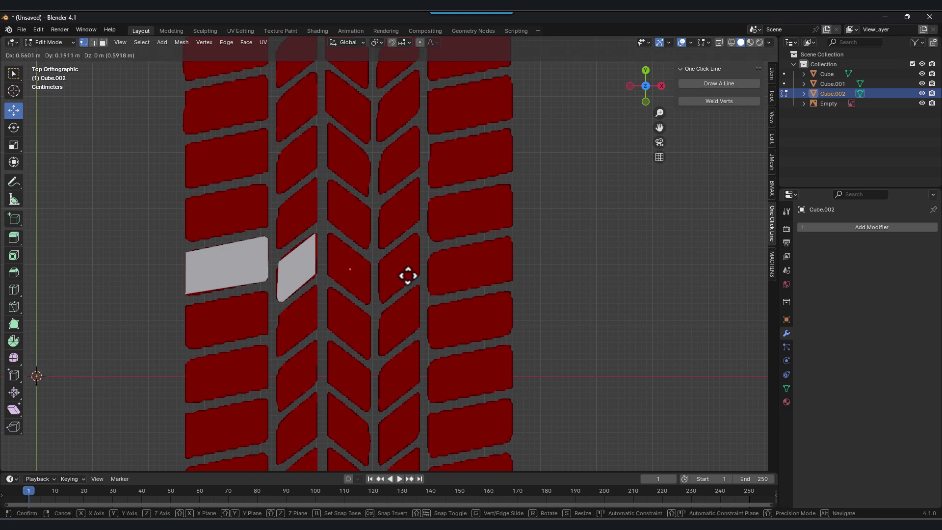
pyautogui.click(387, 280)
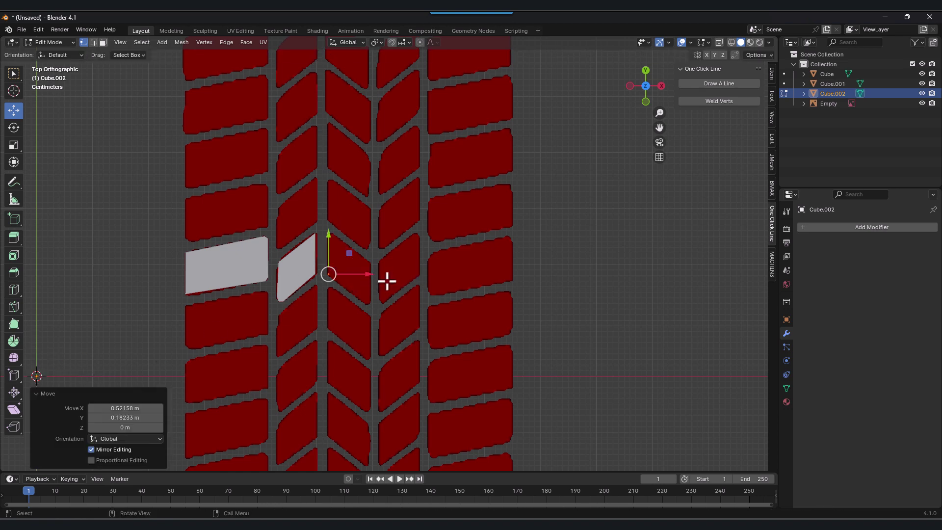
# Step: Extrude edges up the third-column block's left side about 0.07 m, along the slanted top, down the right side and back to the start
pyautogui.press('e')
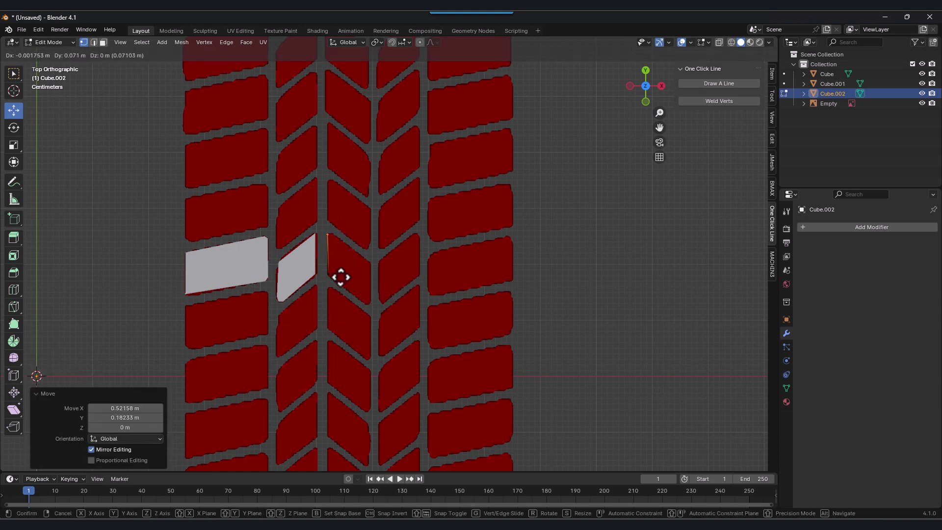
pyautogui.click(339, 276)
pyautogui.press('e')
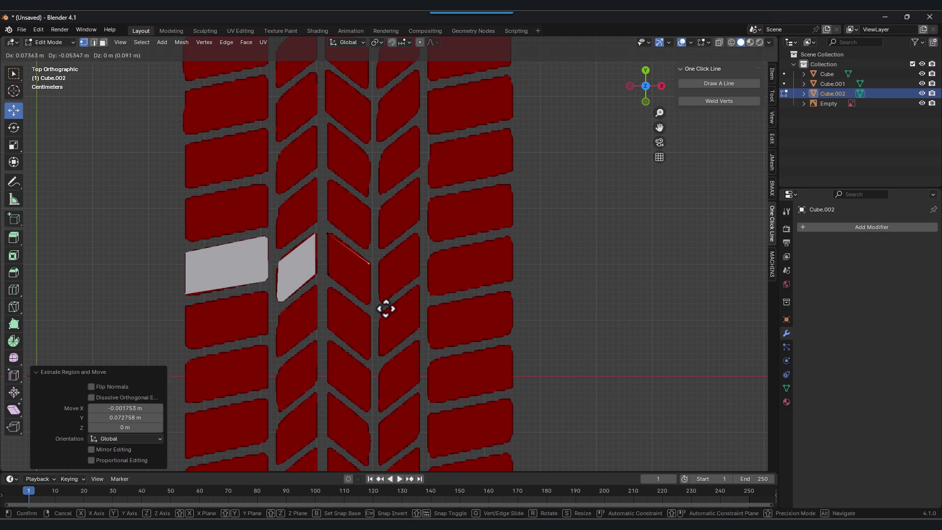
pyautogui.click(386, 308)
pyautogui.press('e')
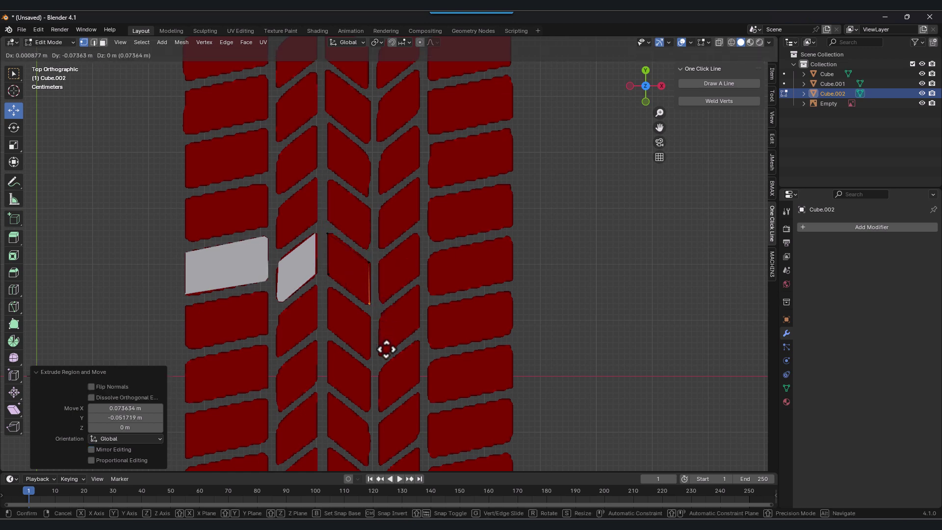
pyautogui.rightClick(386, 350)
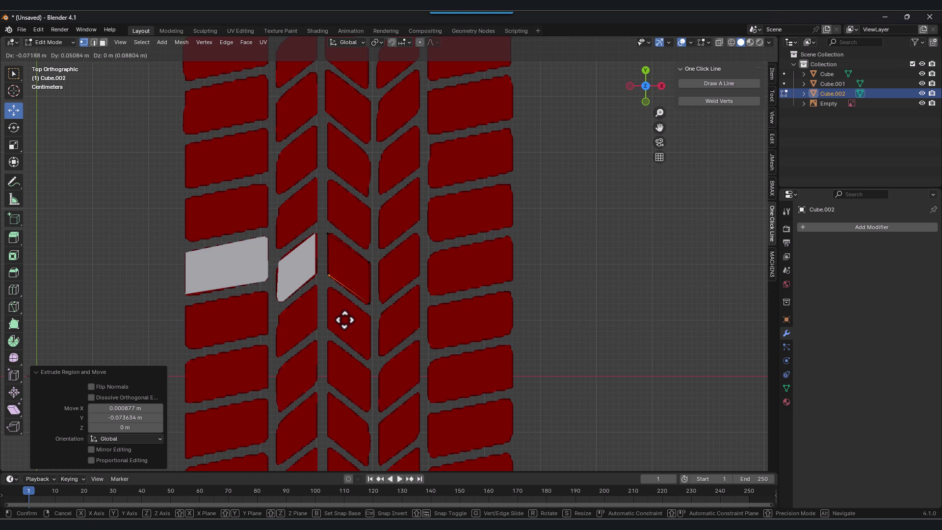
# Step: Weld the overlapping vertices of the third-column outline, fill it with a face, and return to Object Mode
pyautogui.hotkey('ctrl', 'z')
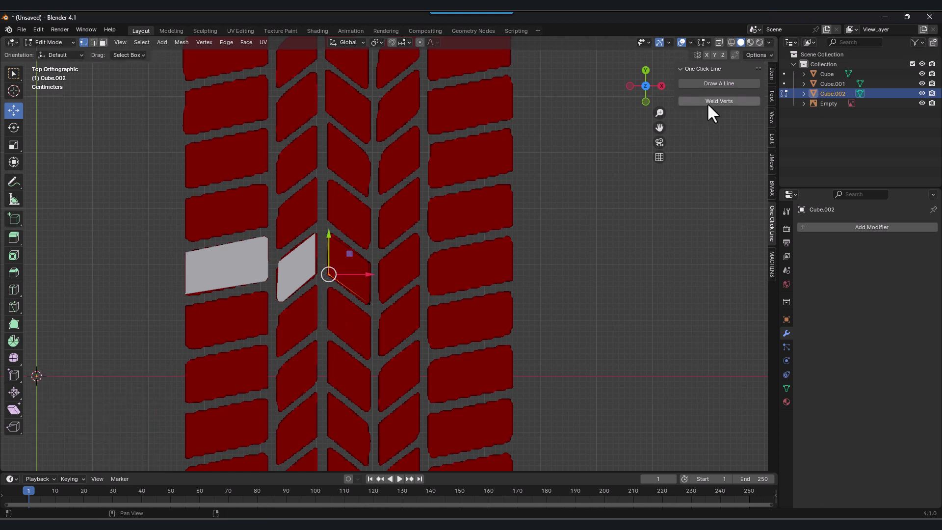
pyautogui.press('f')
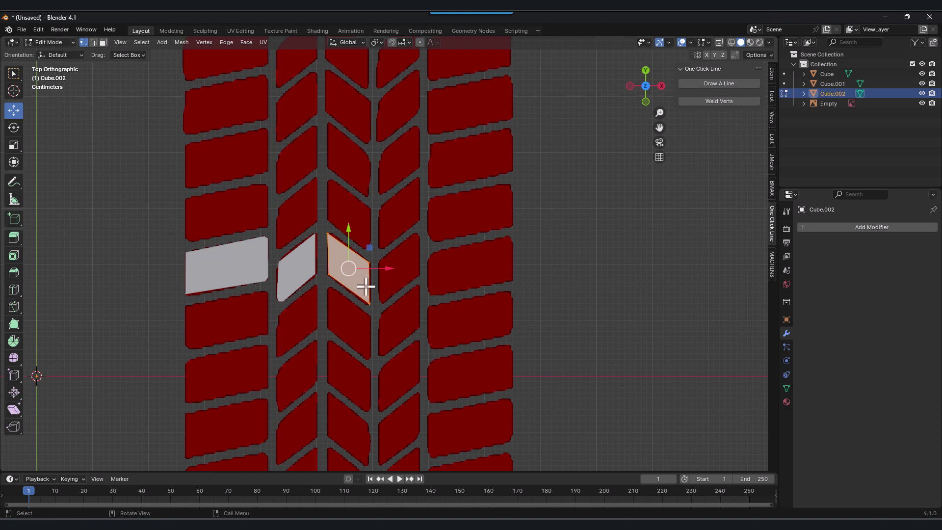
pyautogui.press('Tab')
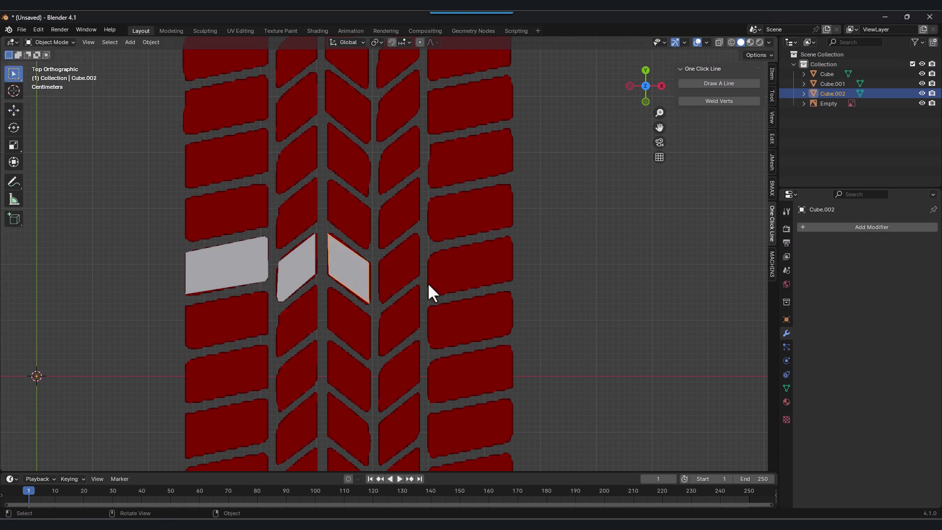
# Step: Start a new One Click Line object and place its vertex at the fourth-column block's lower-left side, about X 0.61 m, Y 0.14 m
pyautogui.click(716, 84)
pyautogui.press('g')
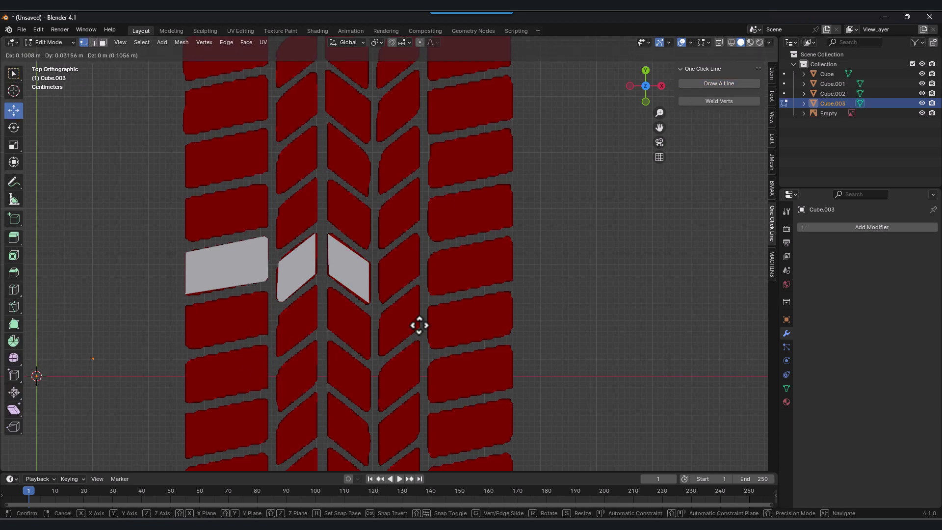
pyautogui.click(613, 283)
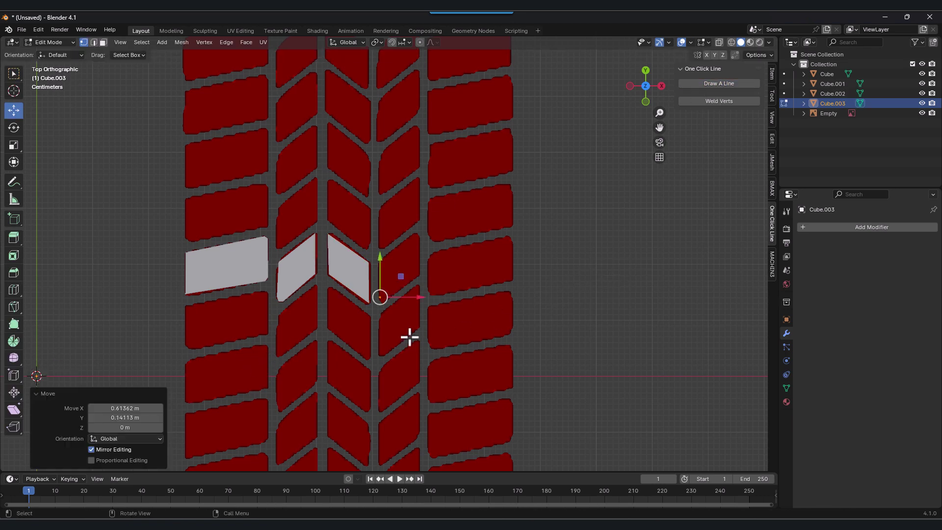
# Step: Extrude edges around the fourth-column block: about 0.065 m up the left, along the slanted top, about 0.077 m down the right, and back to the start
pyautogui.press('e')
pyautogui.click(392, 298)
pyautogui.press('e')
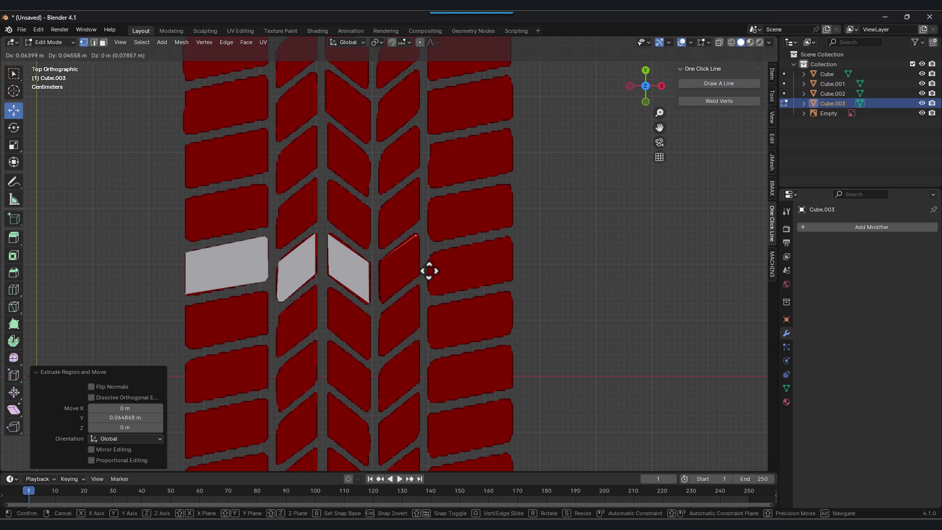
pyautogui.click(427, 269)
pyautogui.press('e')
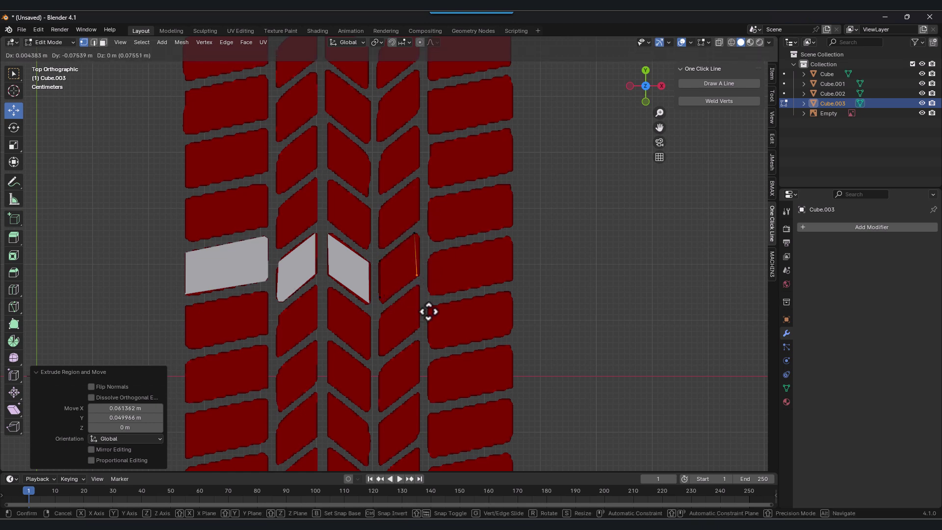
pyautogui.click(429, 309)
pyautogui.press('e')
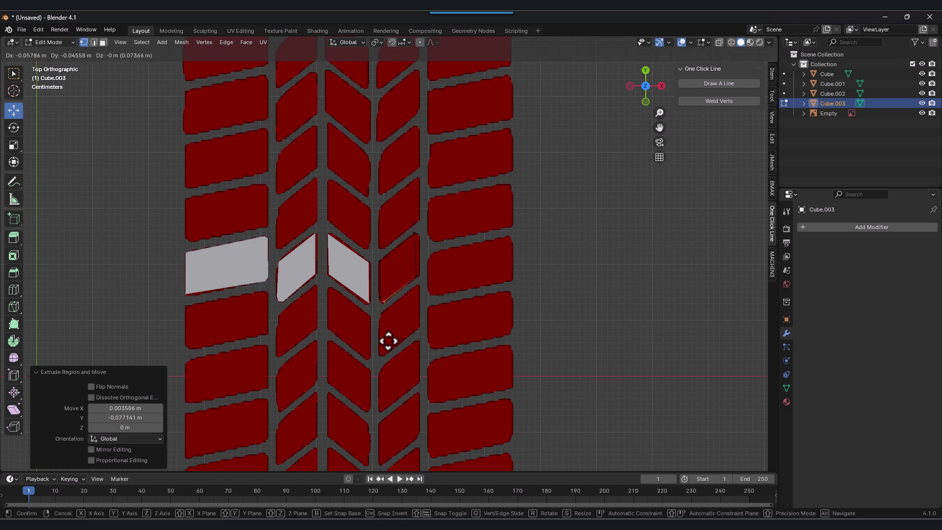
pyautogui.click(386, 339)
pyautogui.press('e')
pyautogui.click(382, 335)
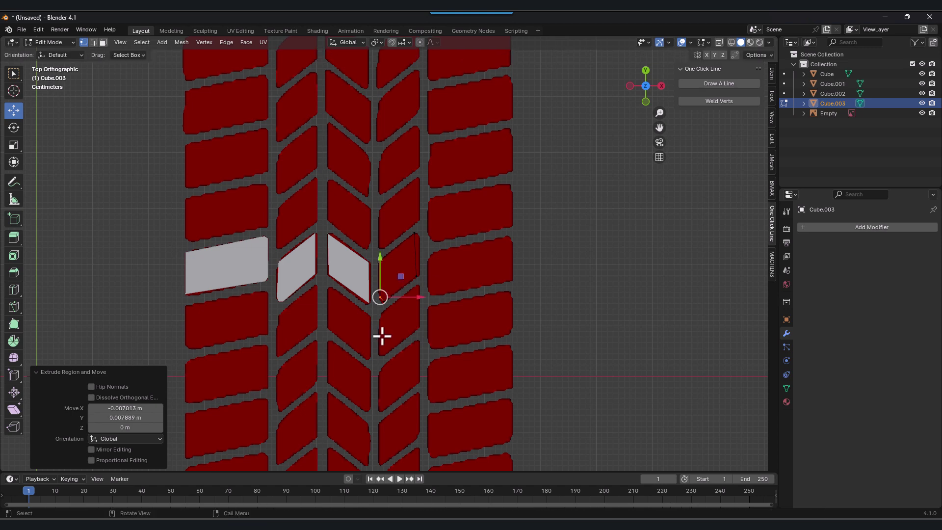
# Step: Weld the coincident start and end vertices of the fourth-column outline, fill it with a face, and return to Object Mode
pyautogui.moveTo(371, 332); pyautogui.dragTo(381, 296)
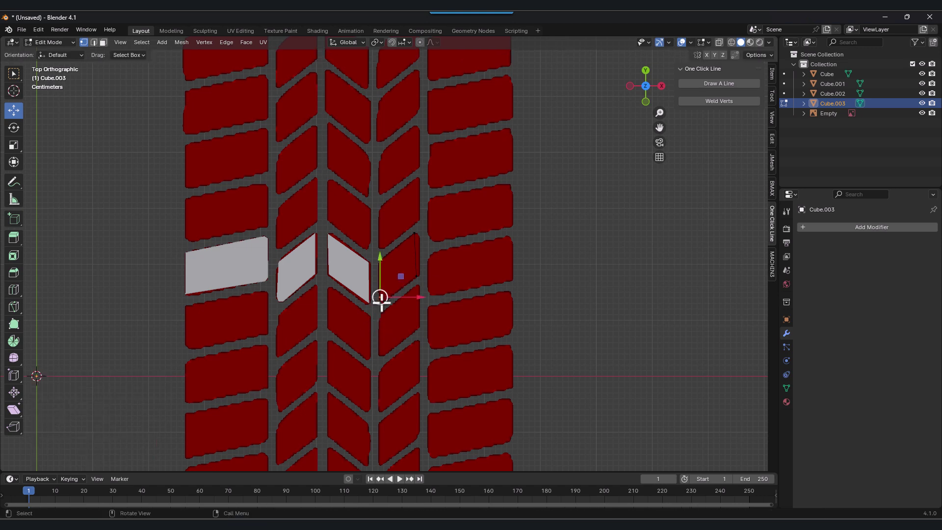
pyautogui.click(699, 98)
pyautogui.click(406, 289)
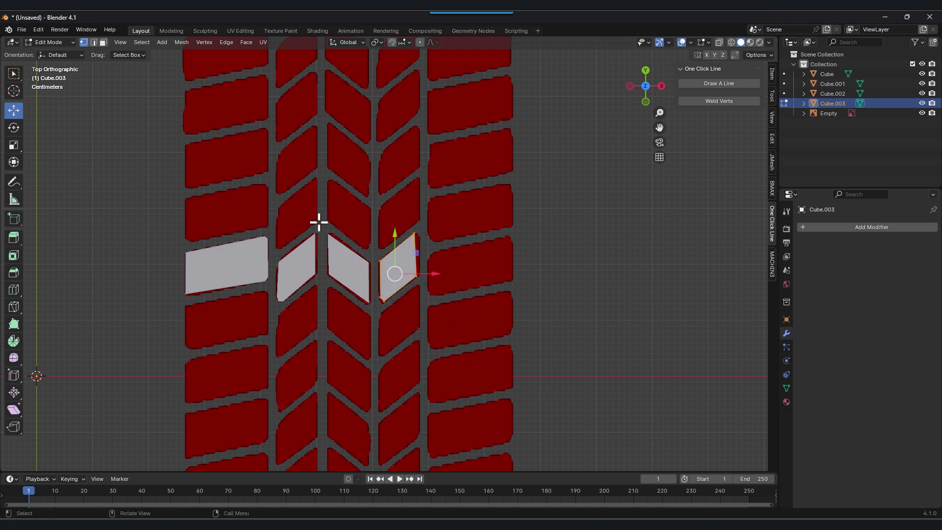
pyautogui.press('Tab')
# Step: Start a new One Click Line object and place its vertex near the fifth-column block's upper-left corner, about X 0.71 m, Y 0.22 m
pyautogui.click(720, 84)
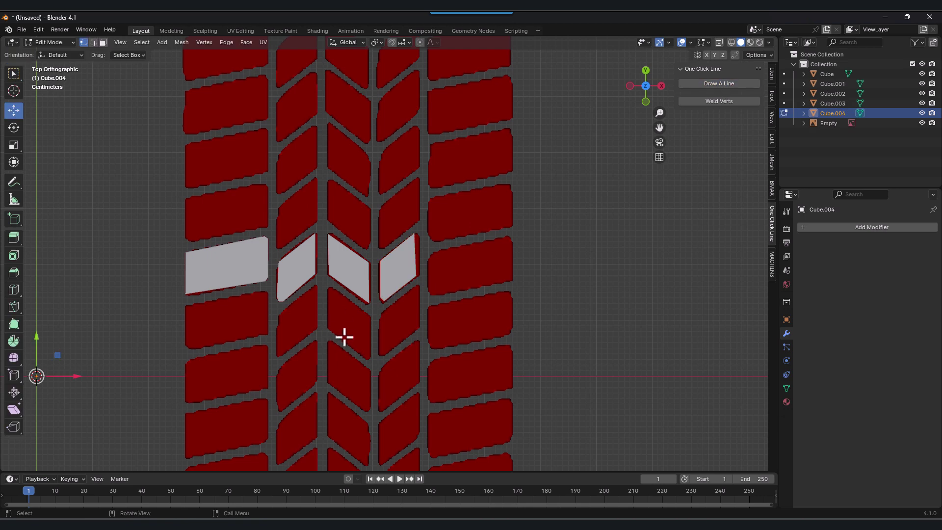
pyautogui.click(347, 320)
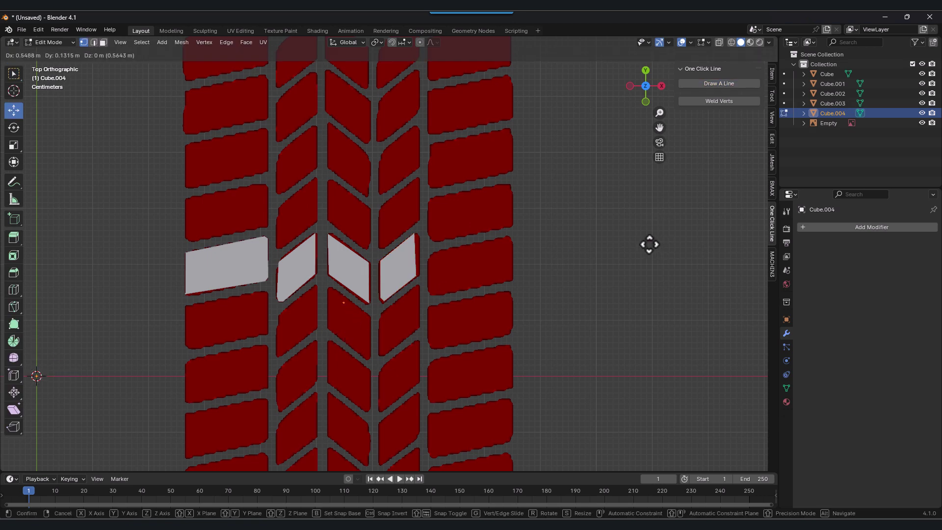
pyautogui.click(743, 199)
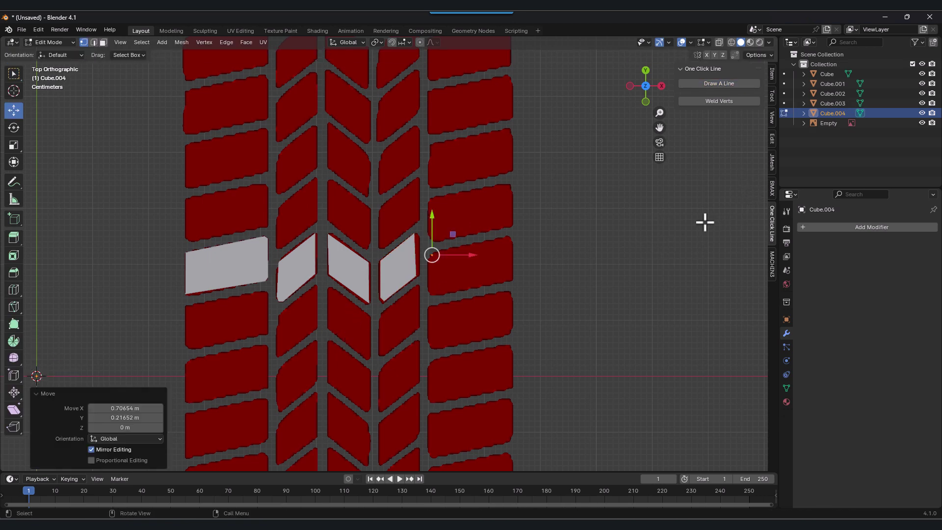
# Step: Extrude edges around the fifth-column block's upper-left corner and down its left side about 0.054 m
pyautogui.press('e')
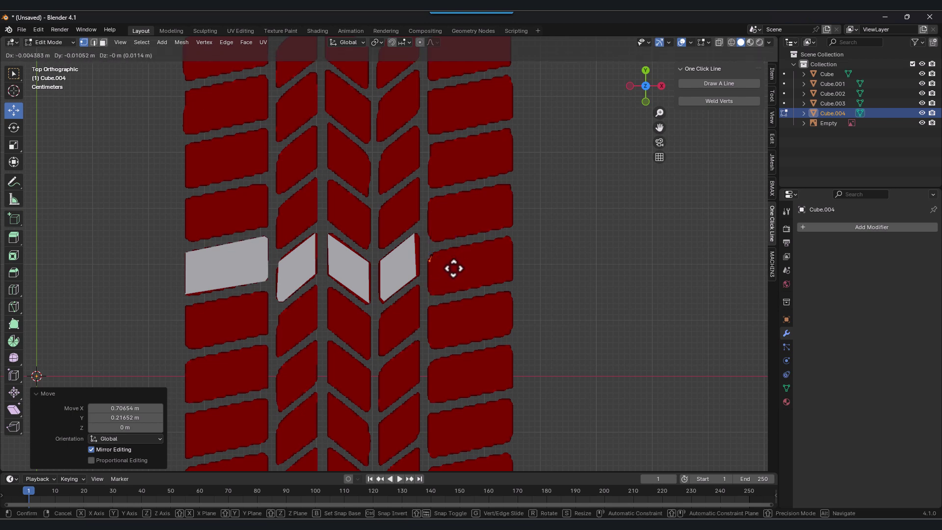
pyautogui.click(450, 267)
pyautogui.press('e')
pyautogui.press('y')
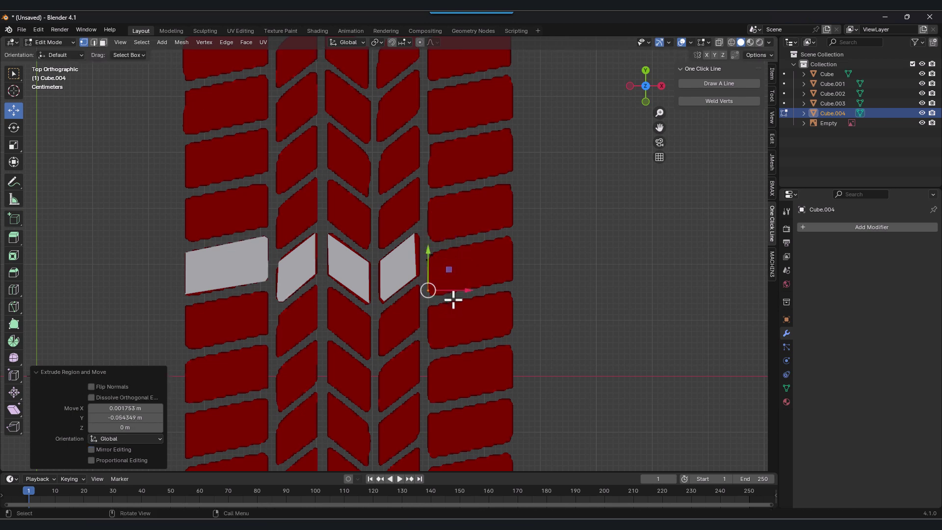
pyautogui.click(453, 301)
# Step: Extrude edges around the lower-left corner, along the bottom about 0.145 m, up the right side about 0.08 m, and back to the start
pyautogui.press('e')
pyautogui.press('y')
pyautogui.press('y')
pyautogui.press('y')
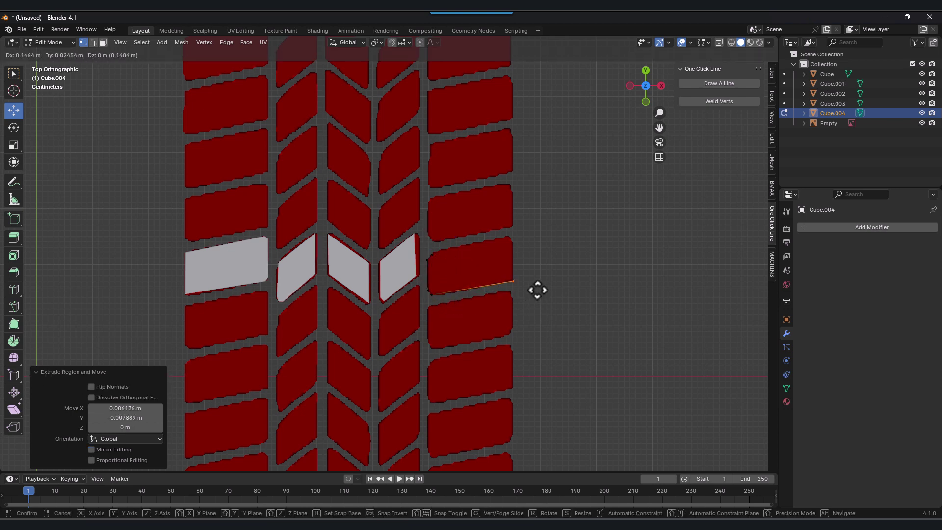
pyautogui.click(537, 290)
pyautogui.press('e')
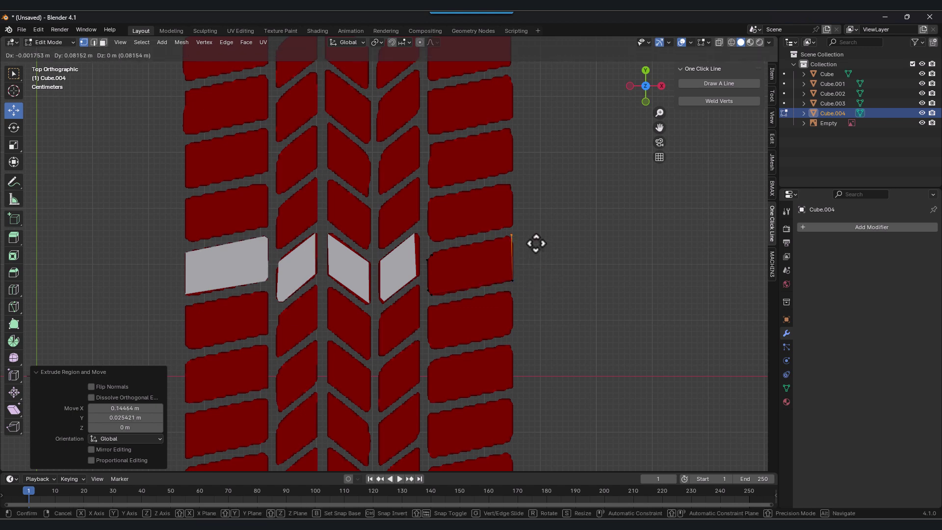
pyautogui.click(536, 244)
pyautogui.press('e')
pyautogui.rightClick(457, 262)
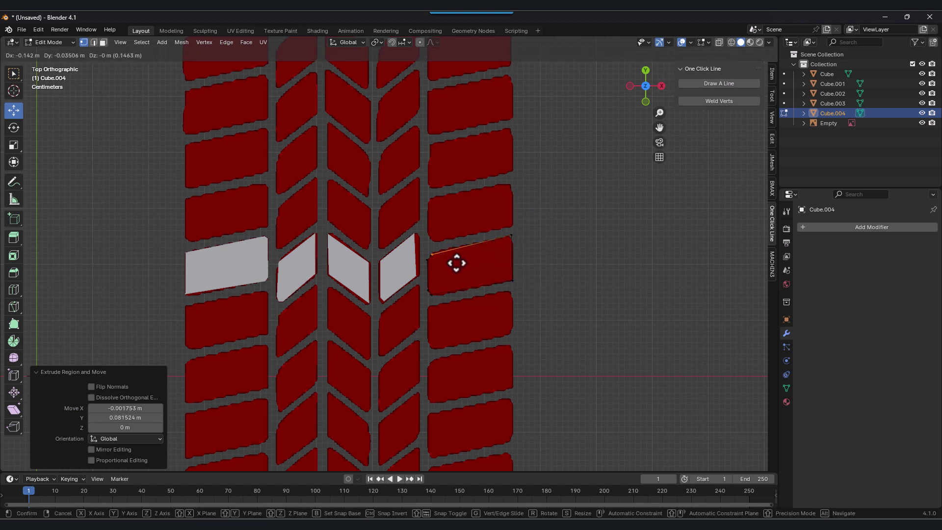
# Step: Weld the overlapping vertices of the fifth-column outline, select the whole outline, and fill it with a face
pyautogui.click(725, 102)
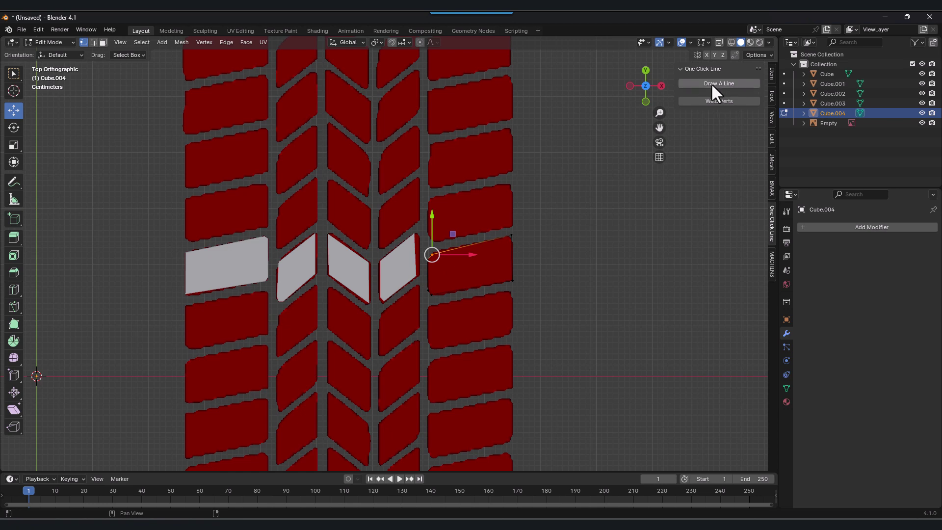
pyautogui.click(714, 99)
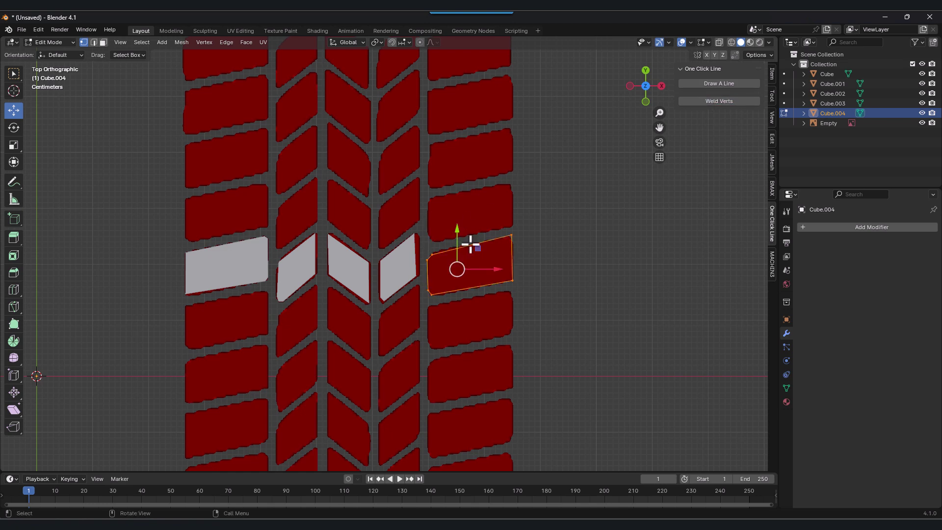
pyautogui.hotkey('ctrl', 'l')
pyautogui.click(584, 240)
pyautogui.hotkey('ctrl', 'z')
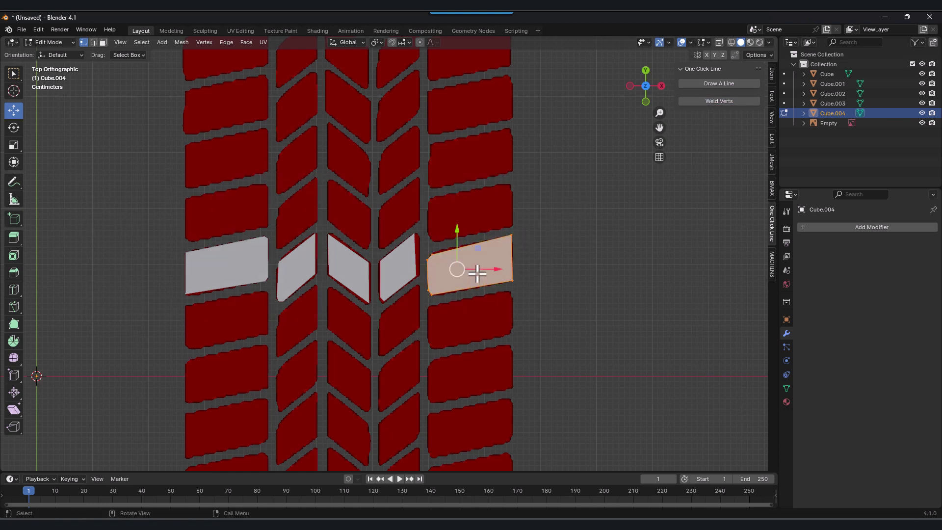
# Step: Return to Object Mode and orbit to an angled perspective view of the row of filled tread blocks
pyautogui.scroll(-2, 476, 272)
pyautogui.click(52, 42)
pyautogui.click(49, 53)
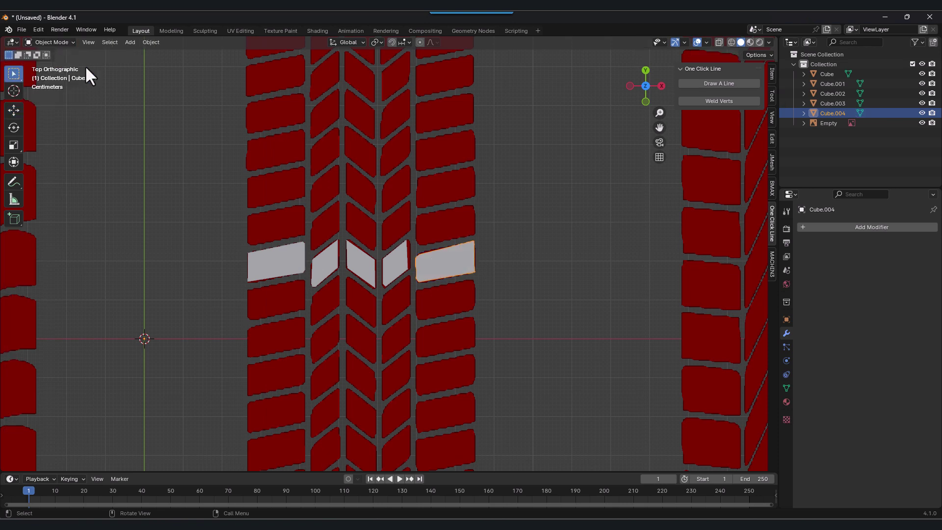
pyautogui.scroll(2, 461, 273)
pyautogui.moveTo(460, 273); pyautogui.dragTo(581, 167, button='middle')
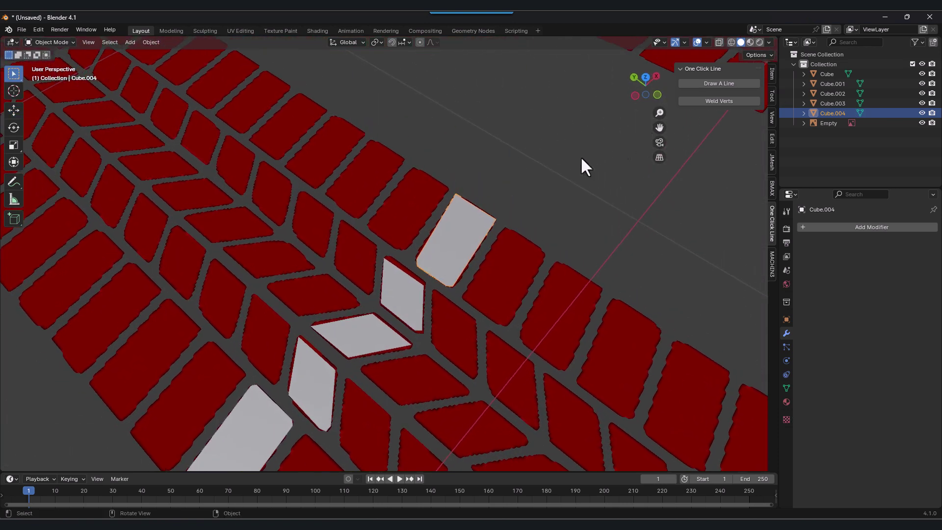
# Step: Select all five filled tread blocks, finishing with the first-column block as active, and join them into one object
pyautogui.keyDown('shift'); pyautogui.click(411, 304); pyautogui.keyUp('shift')
pyautogui.keyDown('shift'); pyautogui.click(364, 346); pyautogui.keyUp('shift')
pyautogui.keyDown('shift'); pyautogui.click(314, 379); pyautogui.keyUp('shift')
pyautogui.keyDown('shift'); pyautogui.click(270, 405); pyautogui.keyUp('shift')
pyautogui.keyDown('shift'); pyautogui.moveTo(373, 366); pyautogui.dragTo(414, 286, button='middle'); pyautogui.keyUp('shift')
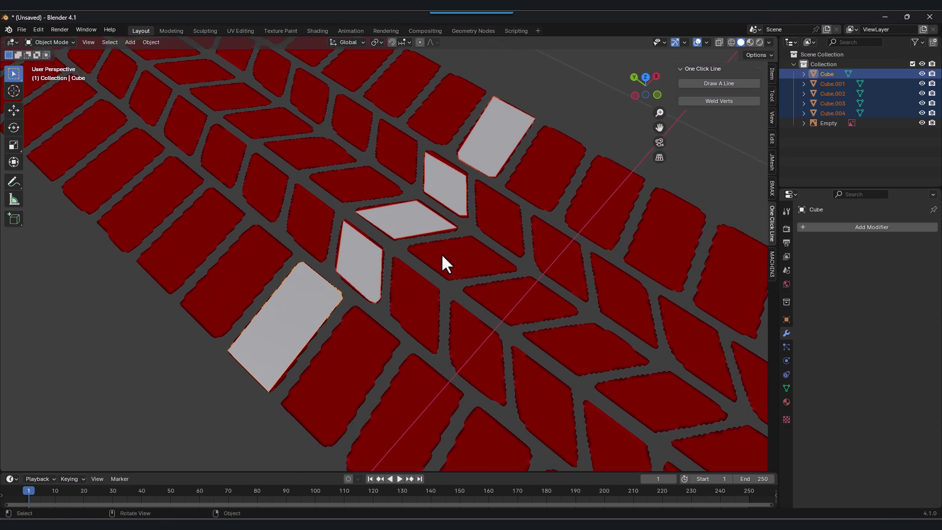
pyautogui.hotkey('ctrl', 'j')
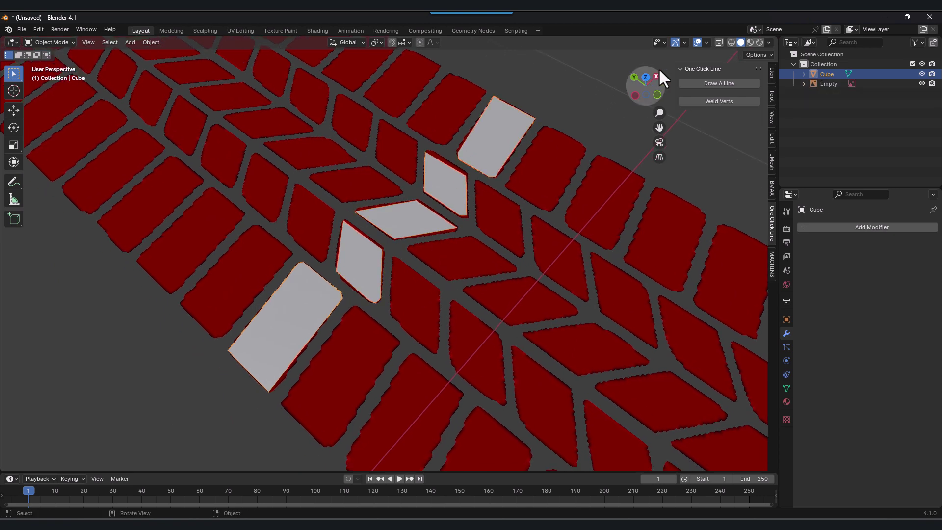
# Step: In Edit Mode, select all five tread block faces and extrude them about 0.074 m downward along their normals
pyautogui.click(646, 77)
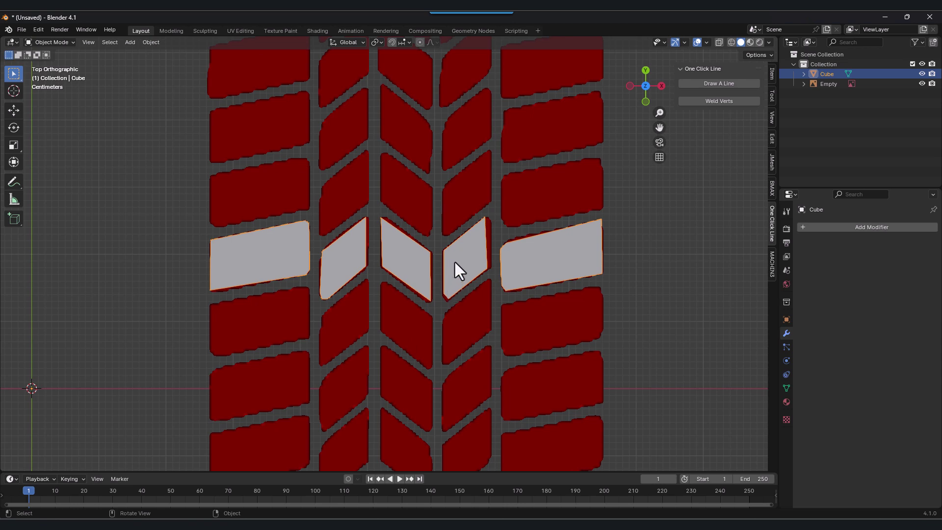
pyautogui.click(58, 42)
pyautogui.click(52, 61)
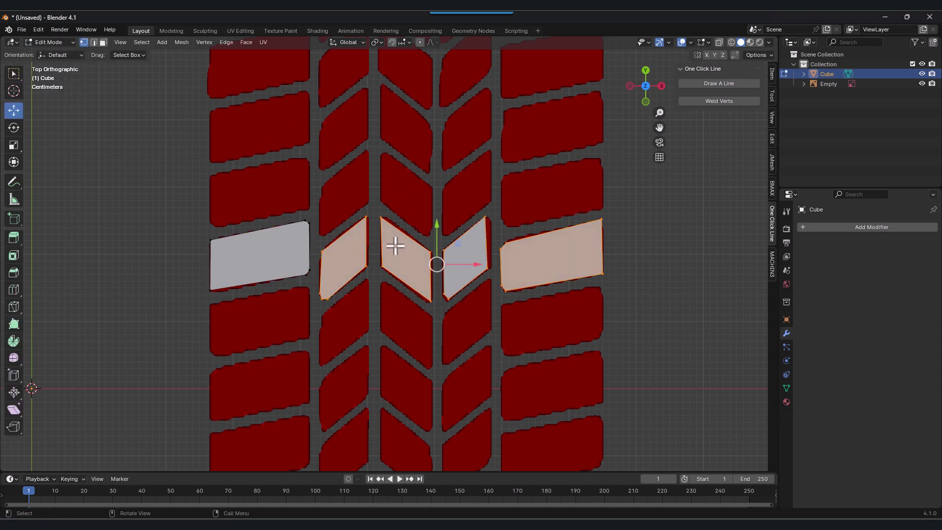
pyautogui.click(94, 42)
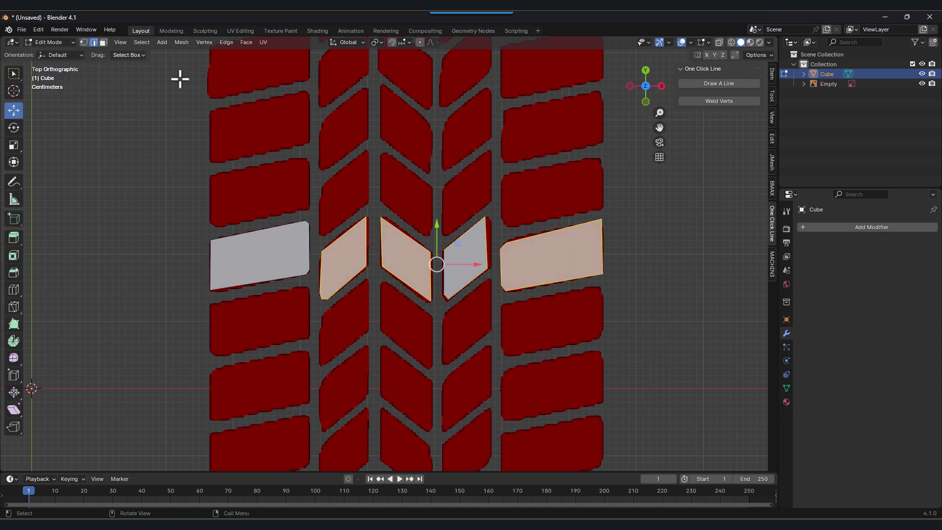
pyautogui.moveTo(398, 320); pyautogui.dragTo(490, 194, button='middle')
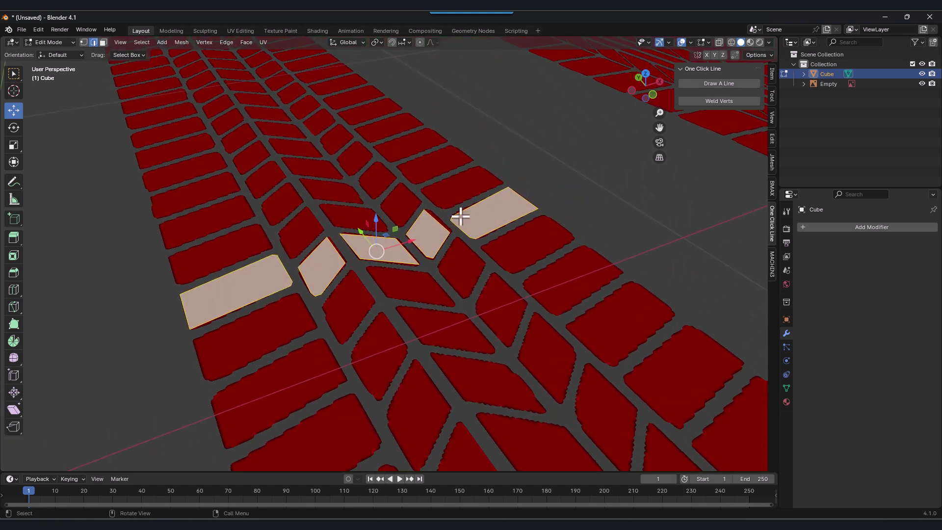
pyautogui.press('e')
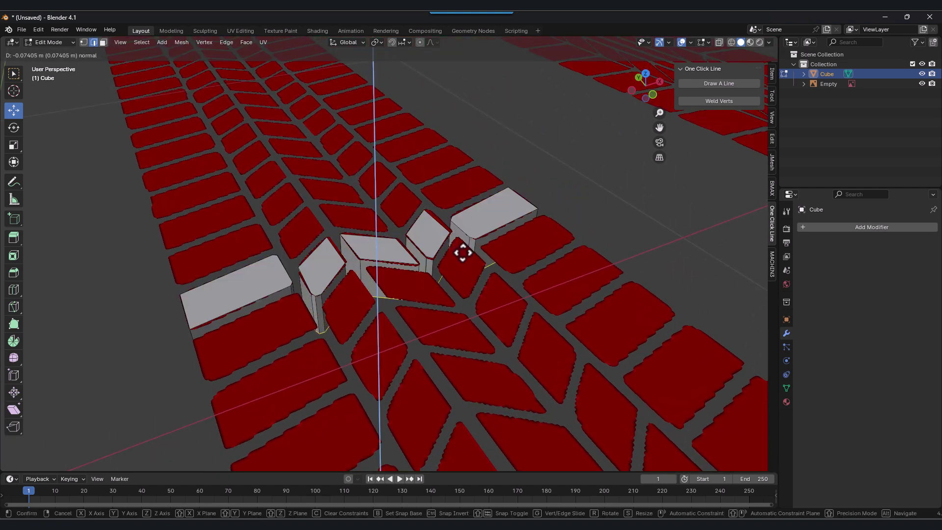
pyautogui.click(459, 248)
# Step: Return to Object Mode in the top view and add an Array modifier to the extruded tread row
pyautogui.moveTo(467, 237); pyautogui.dragTo(431, 212, button='middle')
pyautogui.click(649, 74)
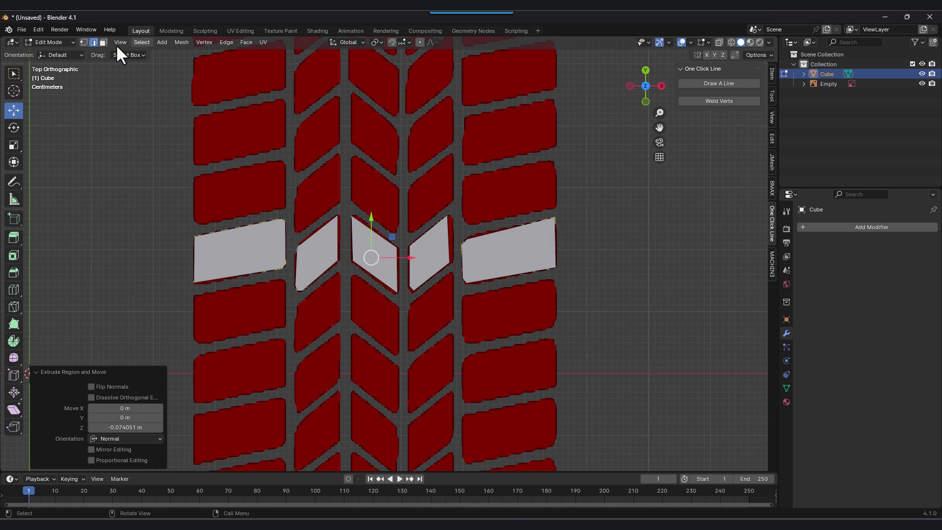
pyautogui.click(50, 42)
pyautogui.click(58, 53)
pyautogui.click(808, 227)
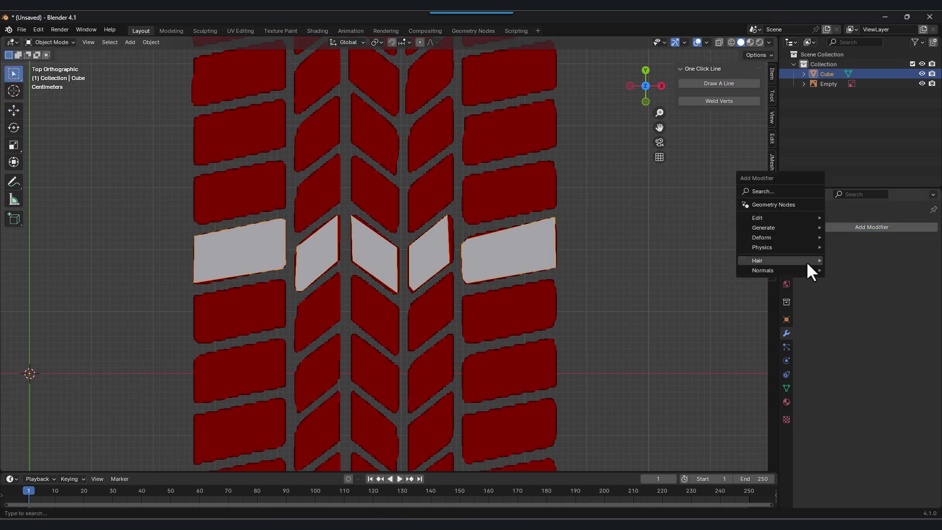
pyautogui.moveTo(780, 228)
pyautogui.click(849, 227)
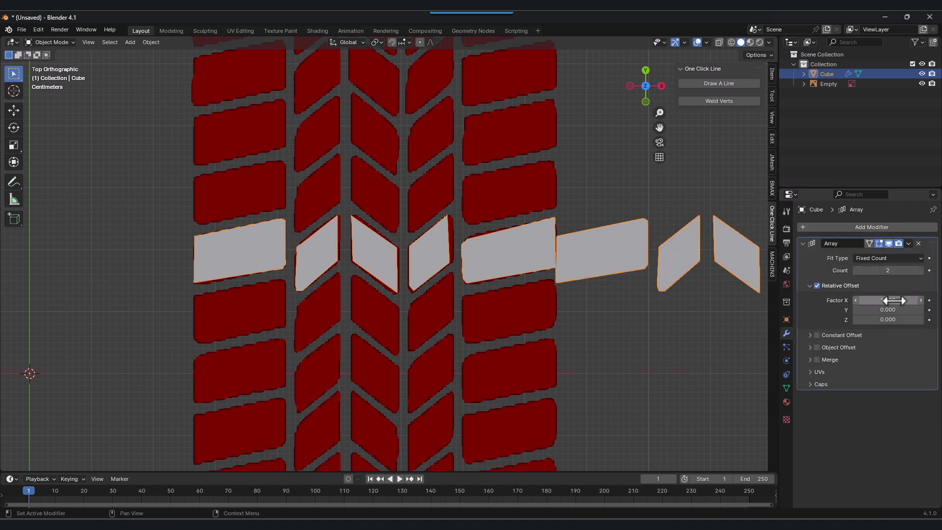
# Step: Set the array's relative offset to 0 in X and 0.780 in Y to line up with the next reference row
pyautogui.click(878, 300)
pyautogui.write('0')
pyautogui.press('Return')
pyautogui.moveTo(883, 310); pyautogui.dragTo(902, 310)
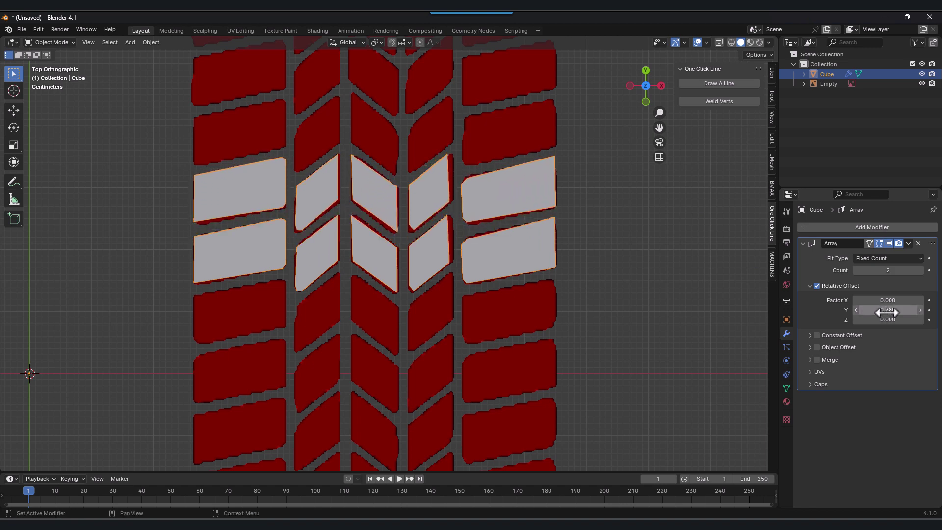
# Step: Set the array's count to 29
pyautogui.click(888, 270)
pyautogui.write('29')
pyautogui.press('Return')
pyautogui.scroll(-5, 519, 267)
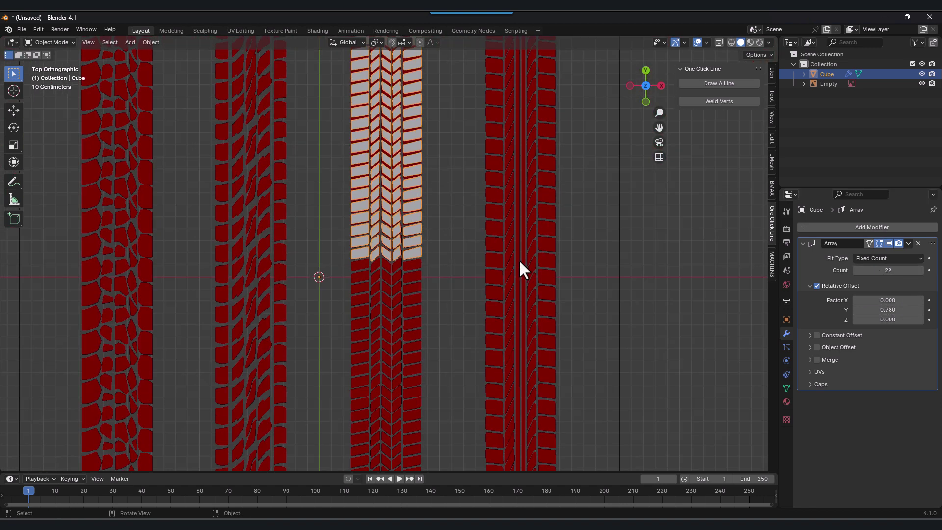
# Step: Inspect the arrayed tread strip against the reference image from angled and top views, with the Array settings collapsed and the strip deselected
pyautogui.scroll(2, 442, 211)
pyautogui.moveTo(420, 196); pyautogui.dragTo(278, 490, button='middle')
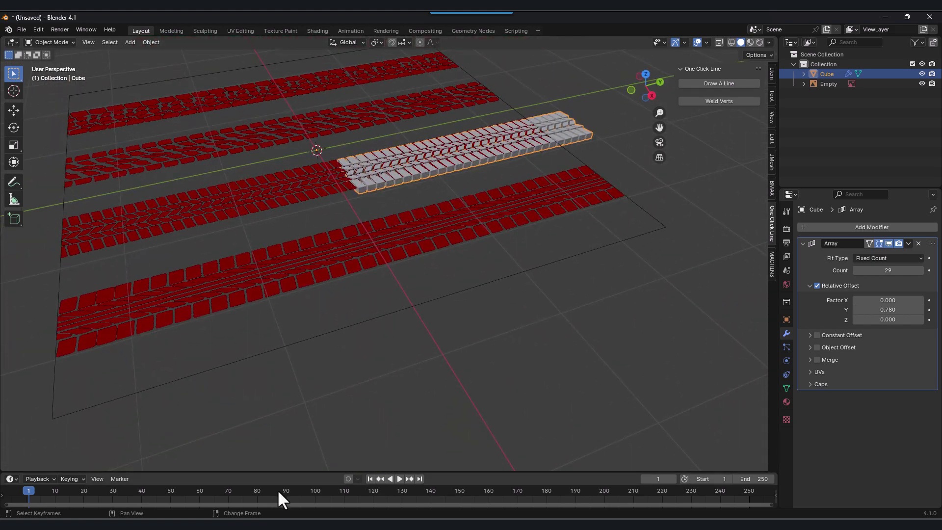
pyautogui.scroll(5, 389, 372)
pyautogui.scroll(-3, 394, 367)
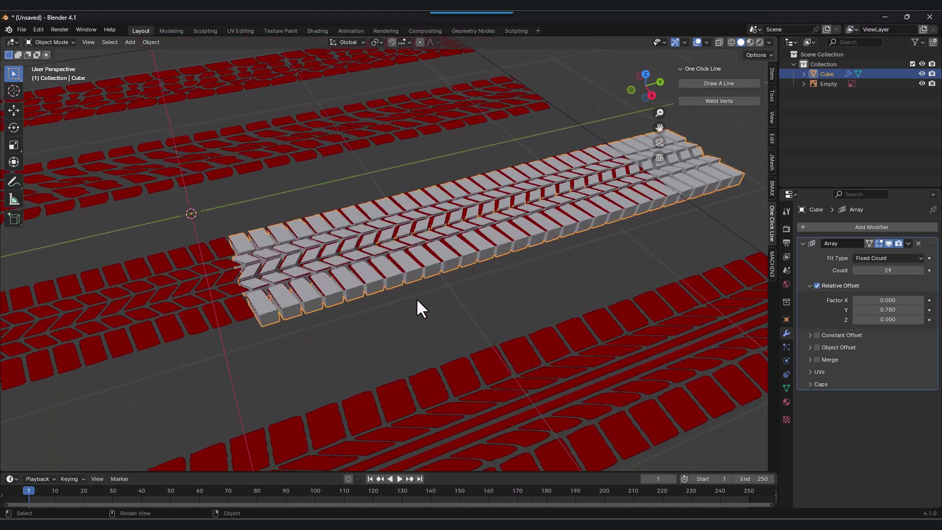
pyautogui.moveTo(416, 298); pyautogui.dragTo(449, 298, button='middle')
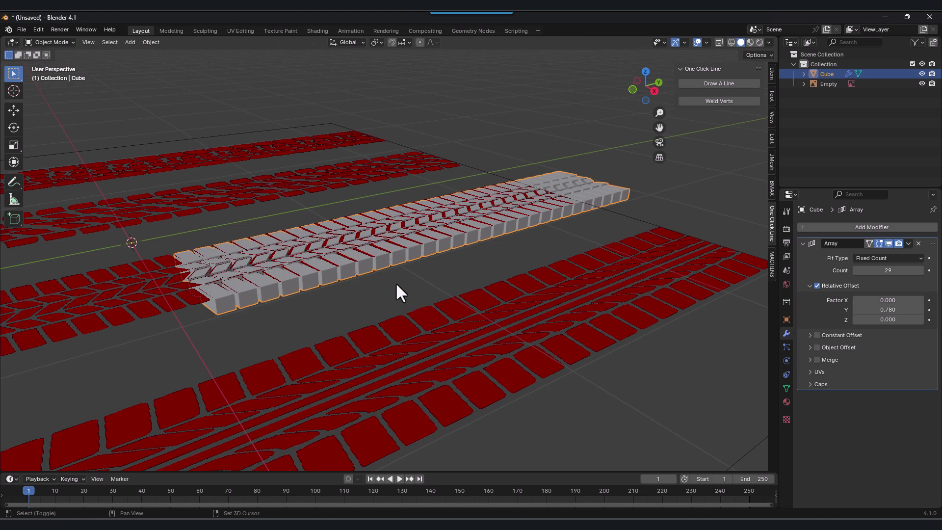
pyautogui.moveTo(395, 282); pyautogui.dragTo(475, 278, button='middle')
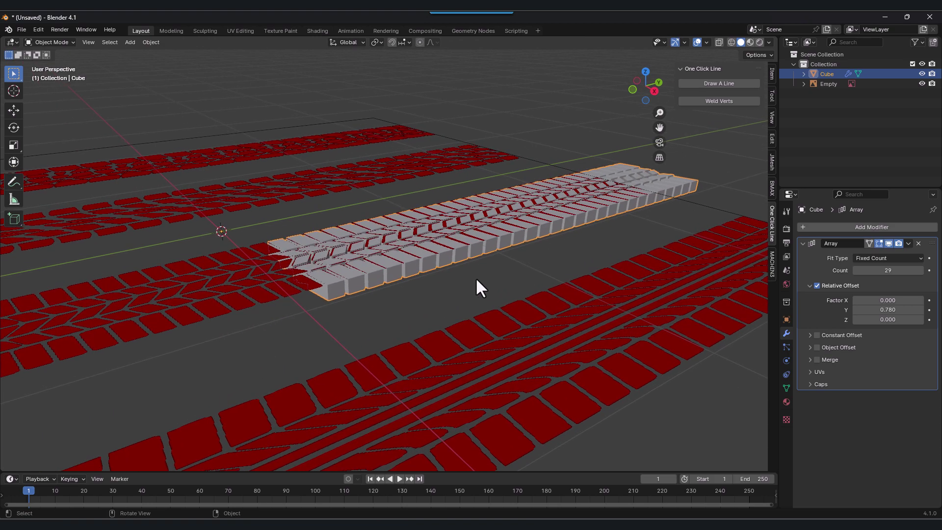
pyautogui.click(803, 244)
pyautogui.scroll(-3, 396, 283)
pyautogui.scroll(3, 382, 266)
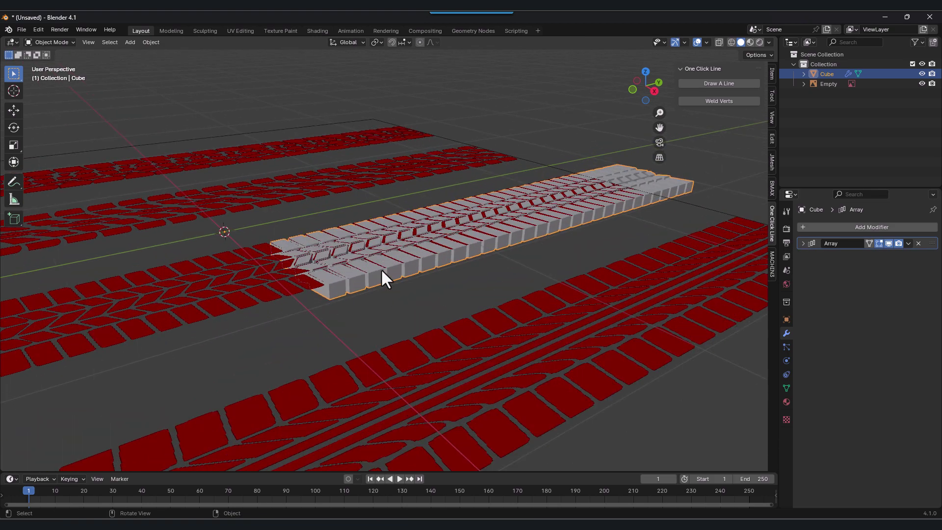
pyautogui.scroll(-5, 382, 268)
pyautogui.click(512, 239)
pyautogui.scroll(5, 386, 258)
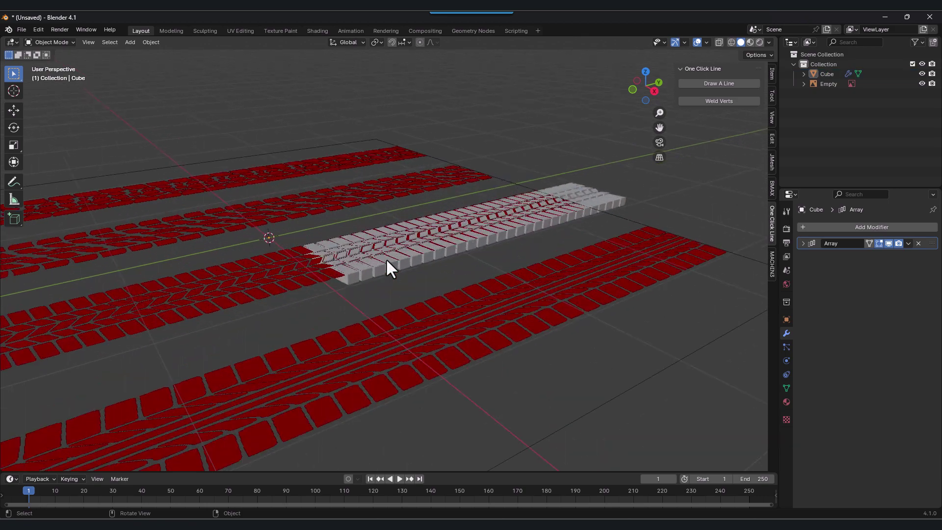
pyautogui.click(646, 71)
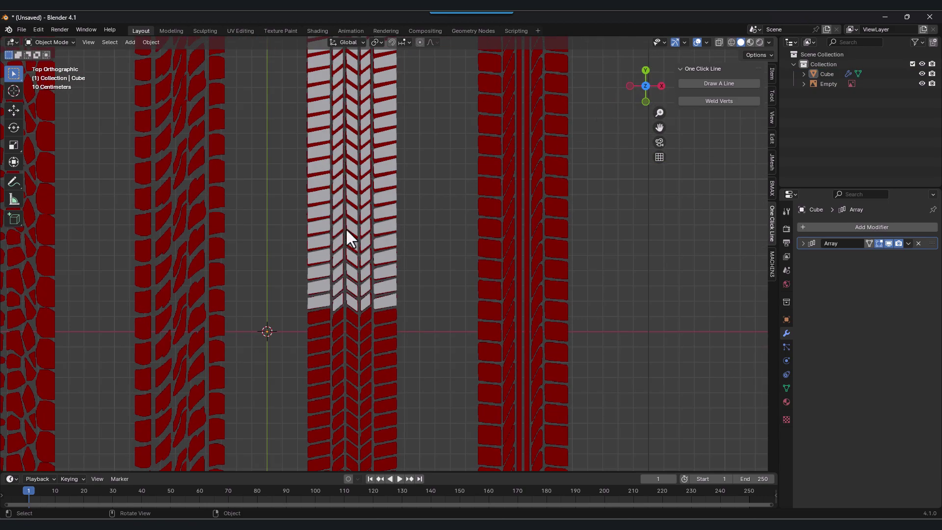
pyautogui.scroll(-4, 346, 228)
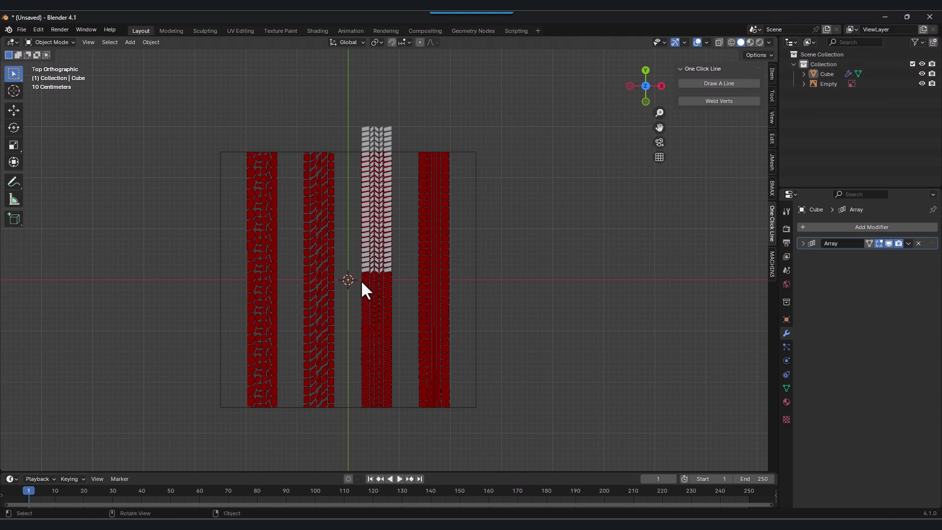
pyautogui.scroll(4, 360, 281)
pyautogui.scroll(-4, 375, 281)
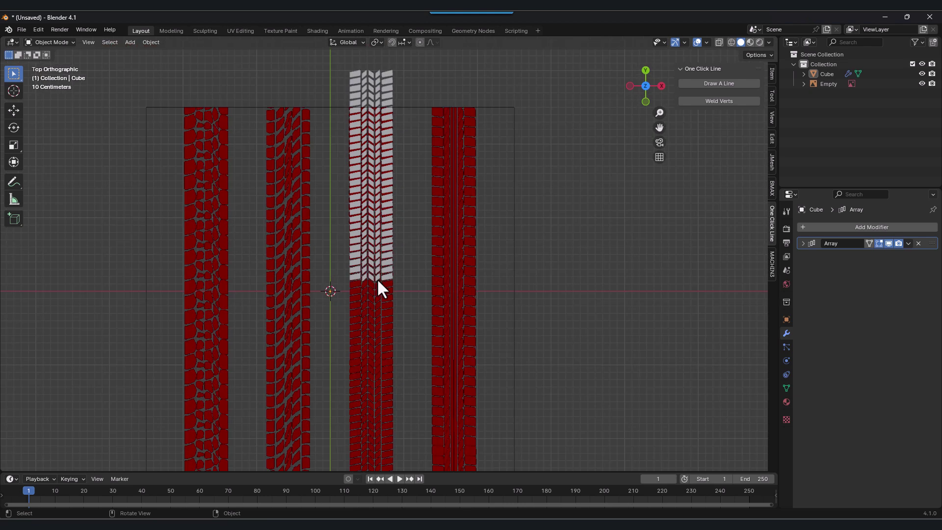